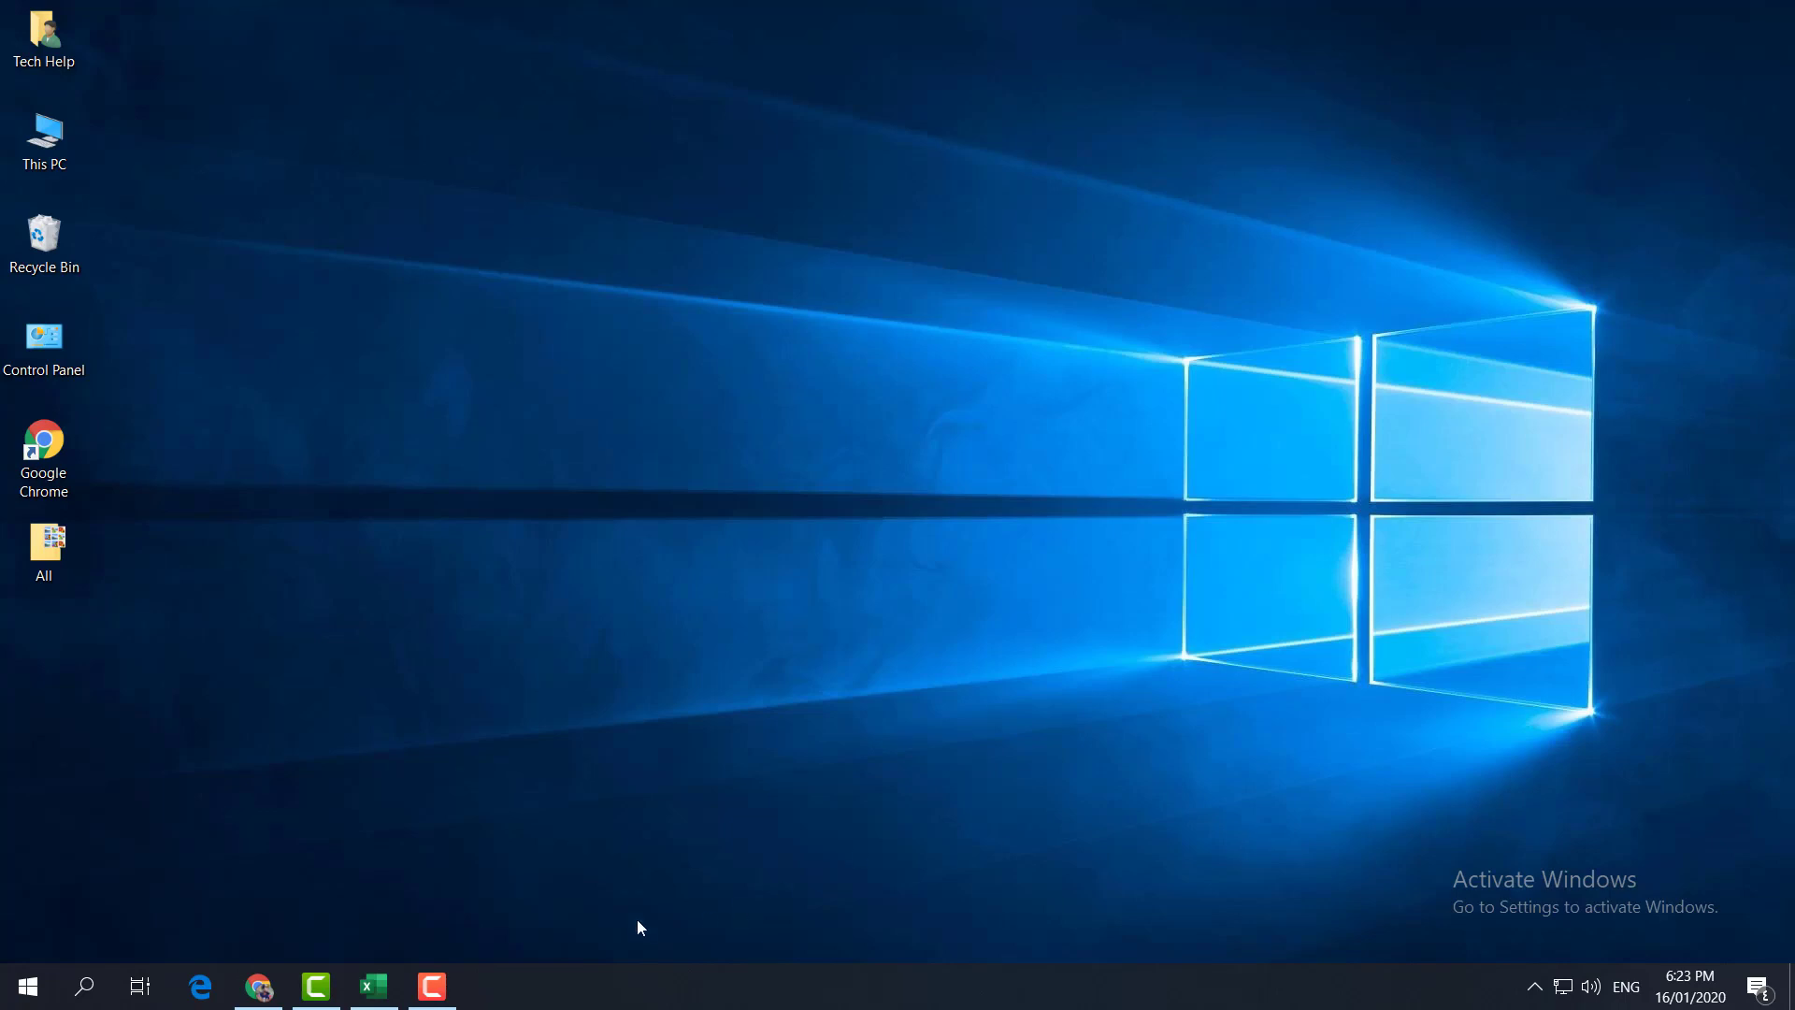
Step: Bring up the Example2 workbook and preview Sheet1, which prints across 2 A4 portrait pages
click(373, 985)
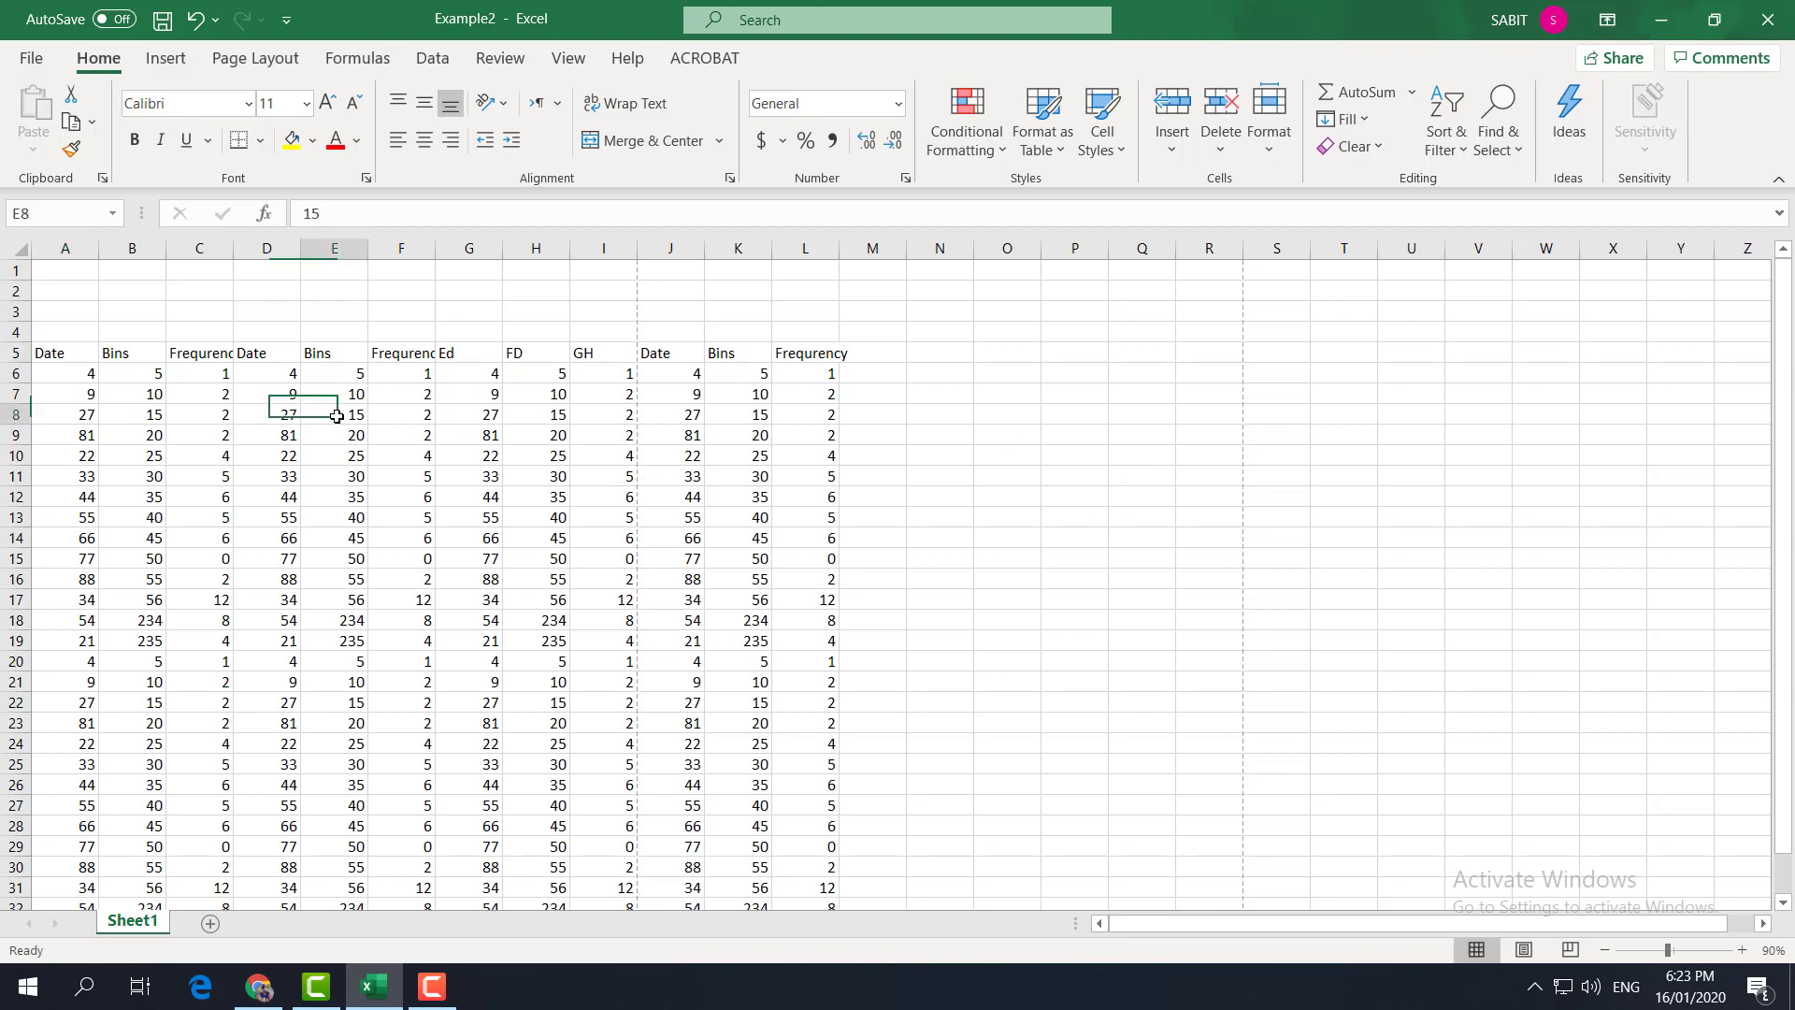
drag(199, 374, 603, 687)
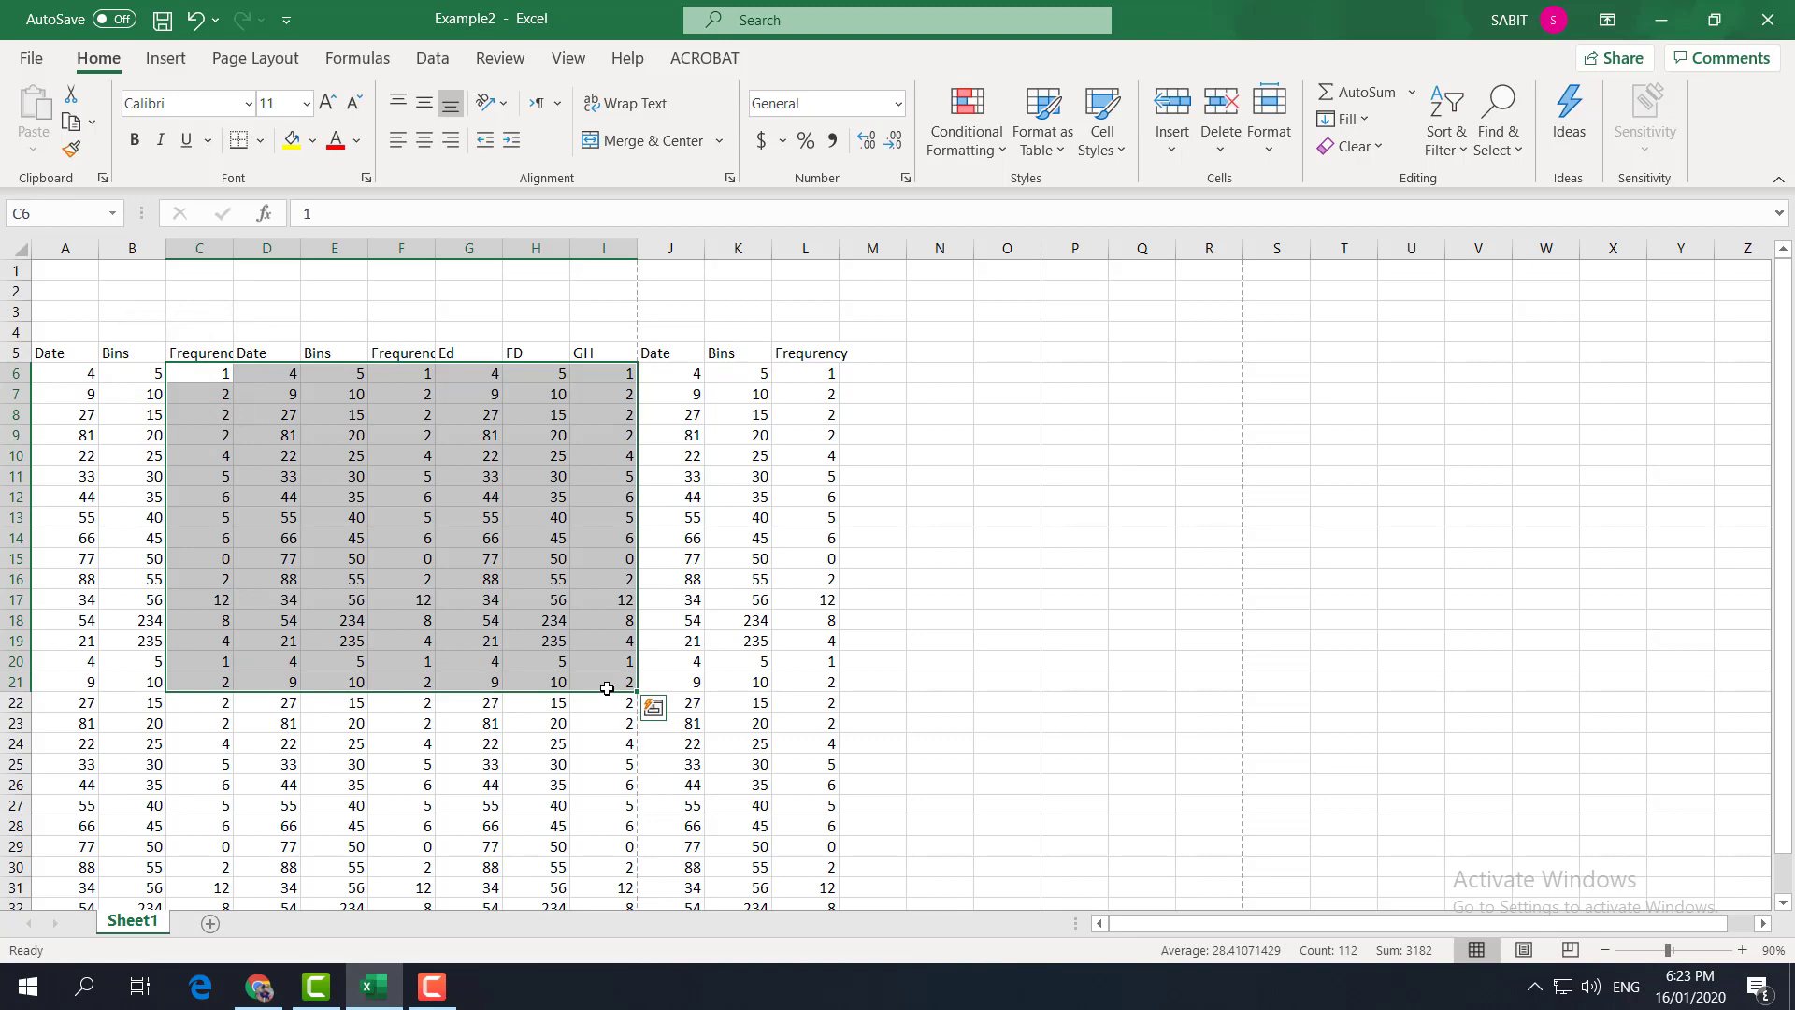
click(219, 464)
click(68, 353)
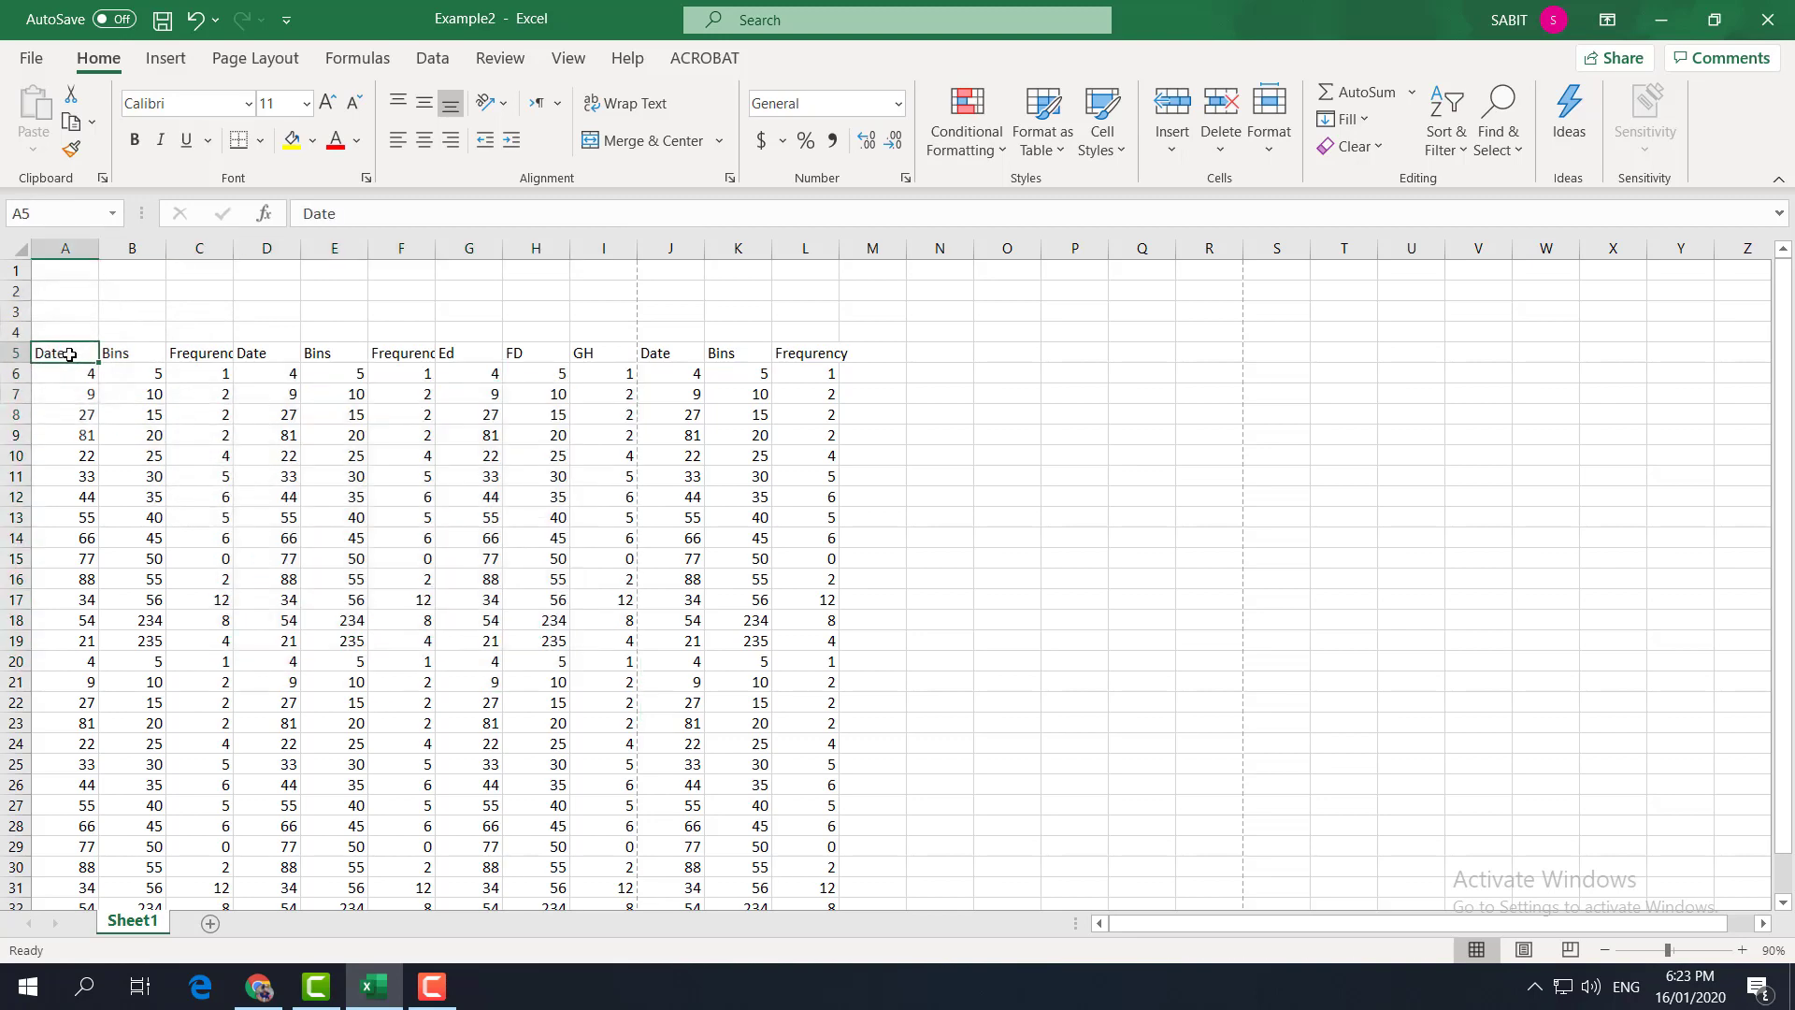
key(ctrl+p)
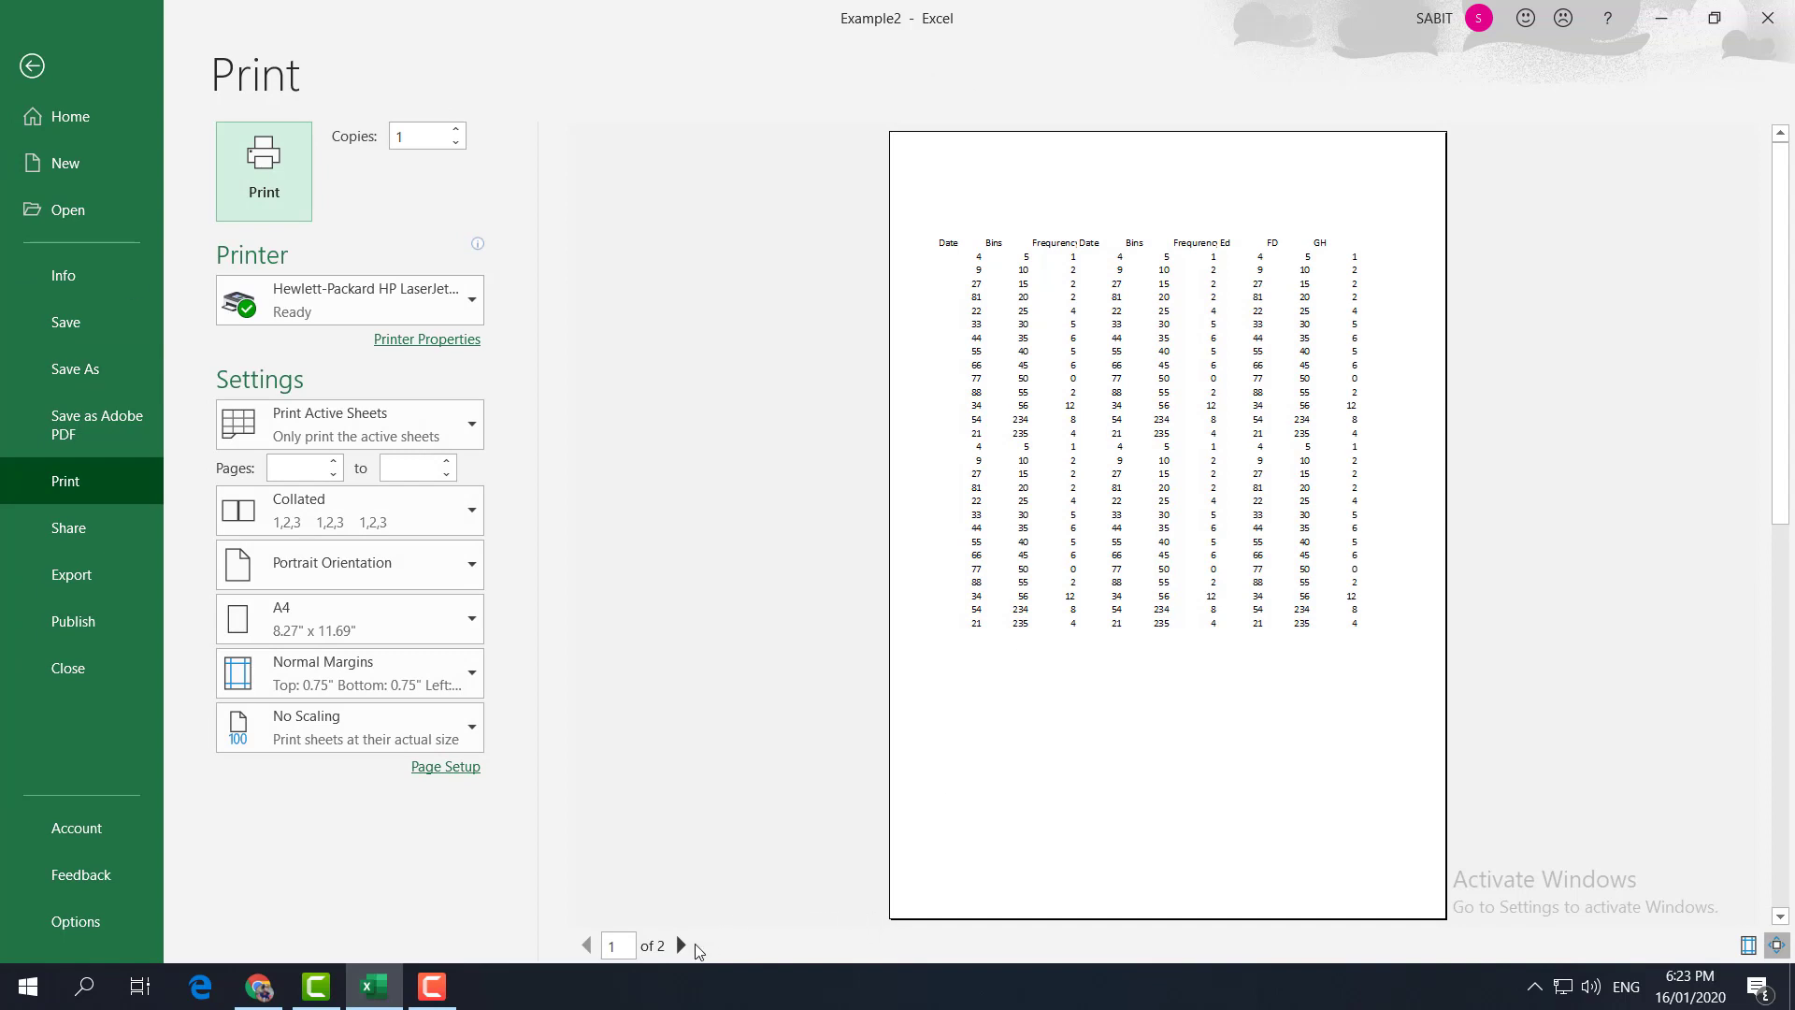
Step: Compare preview pages 1 and 2, then return to the worksheet at cell G10
click(681, 946)
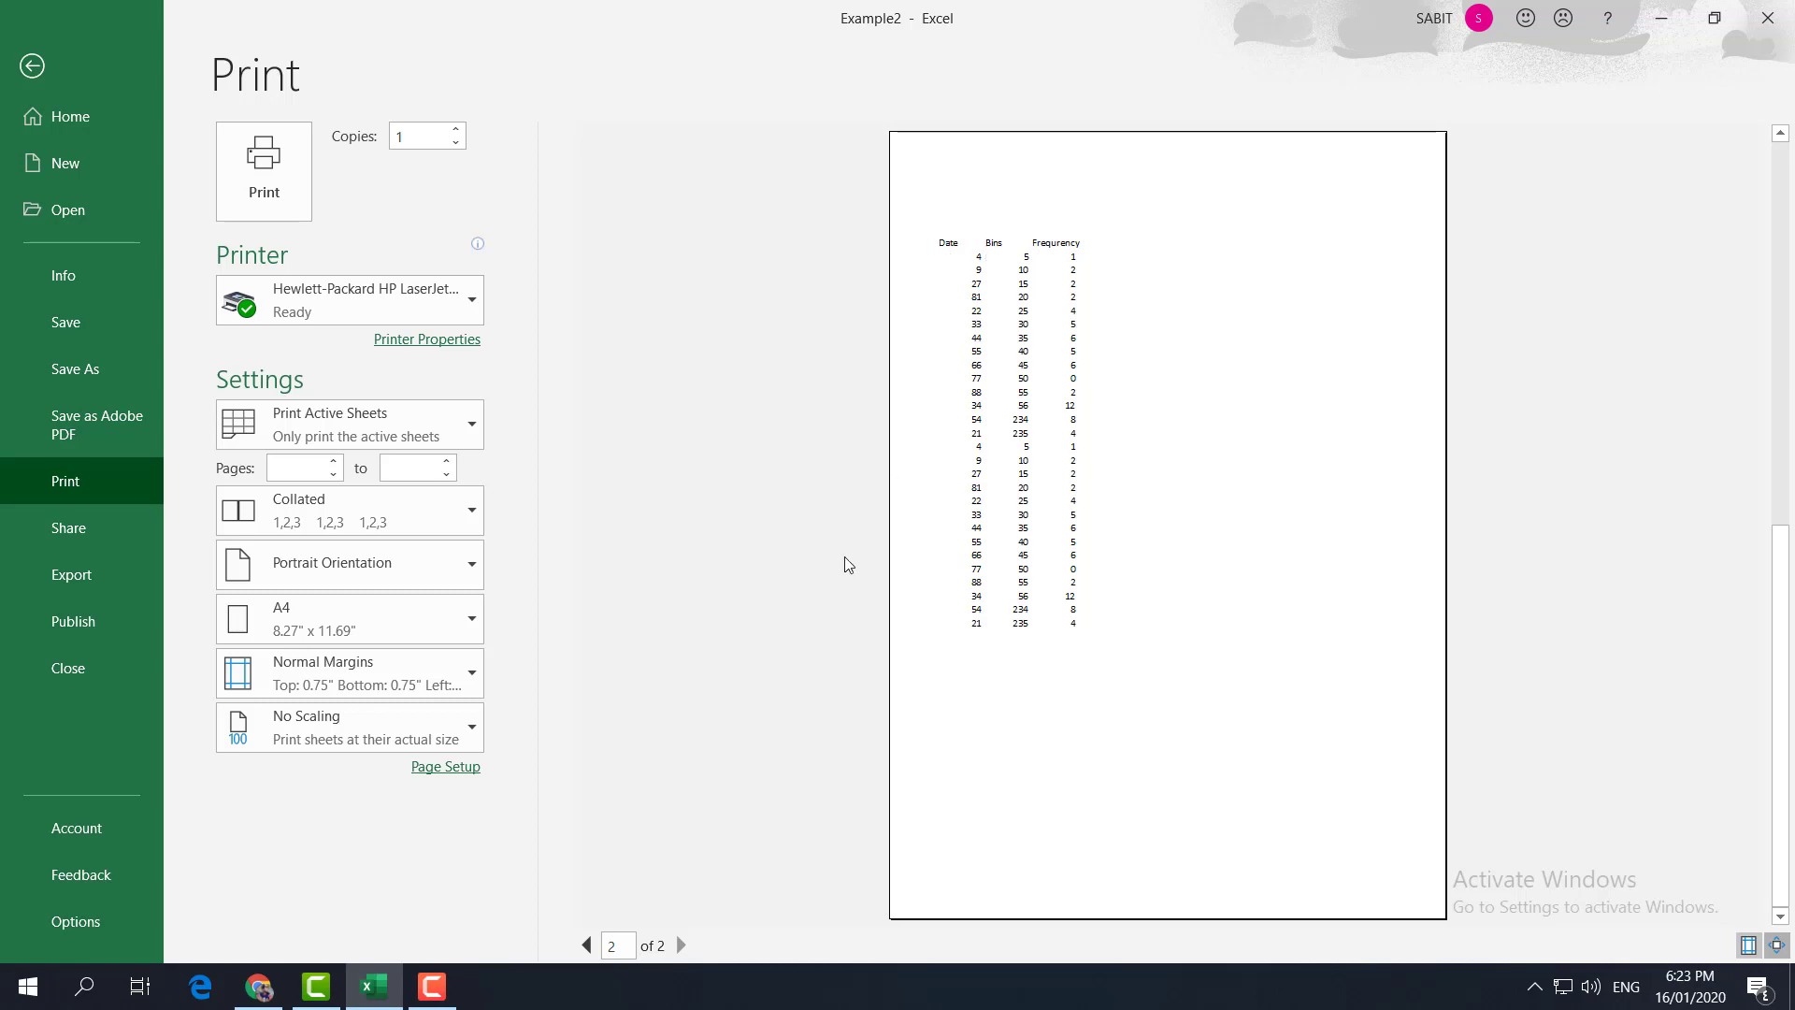
click(588, 946)
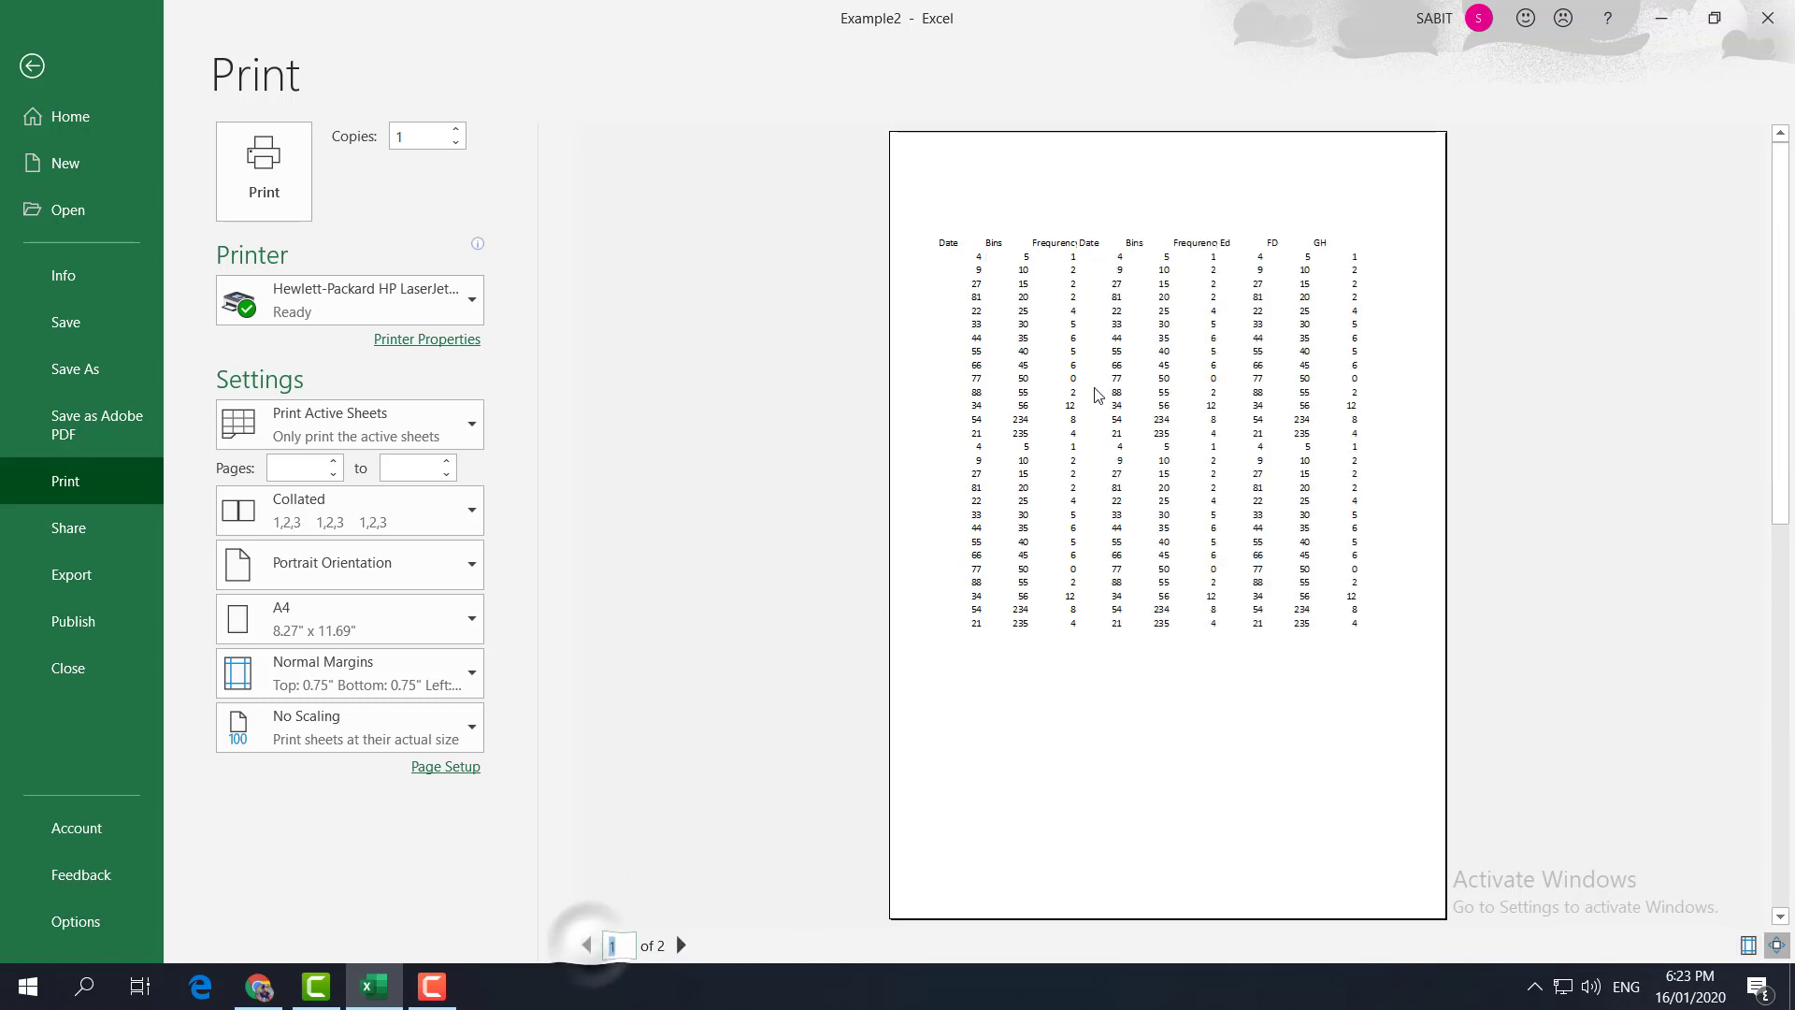
click(32, 65)
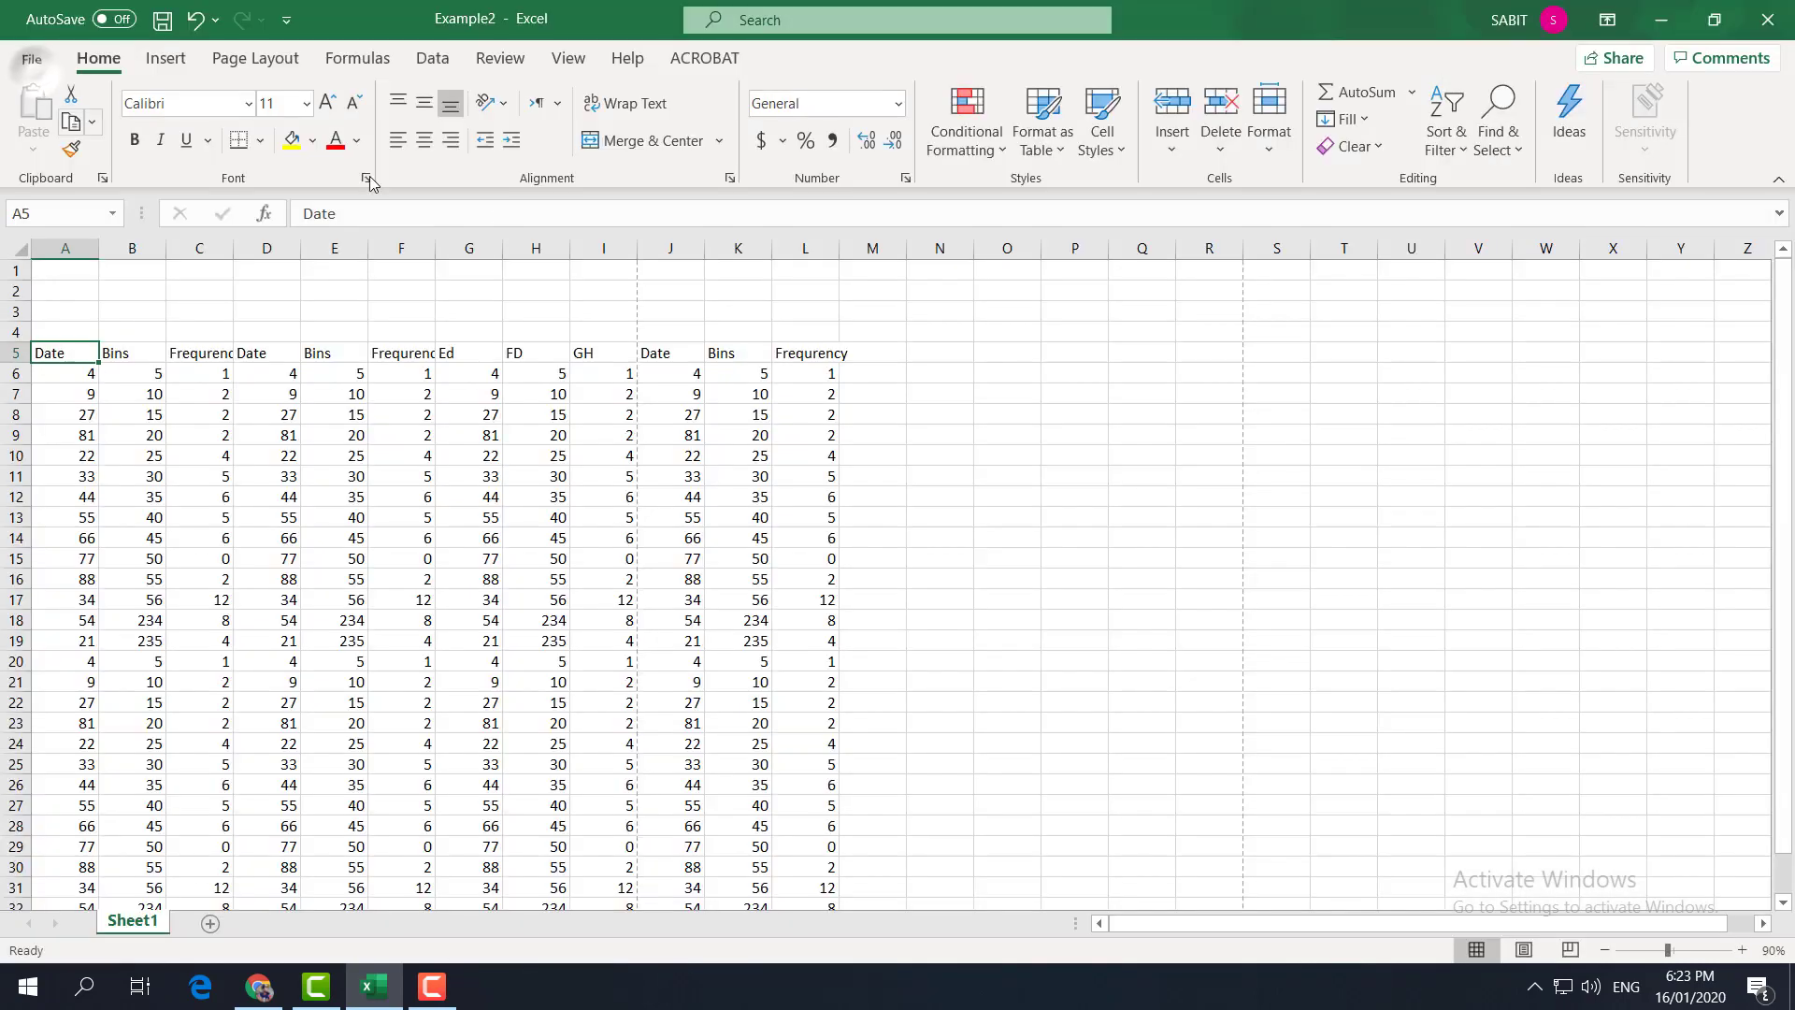
click(458, 459)
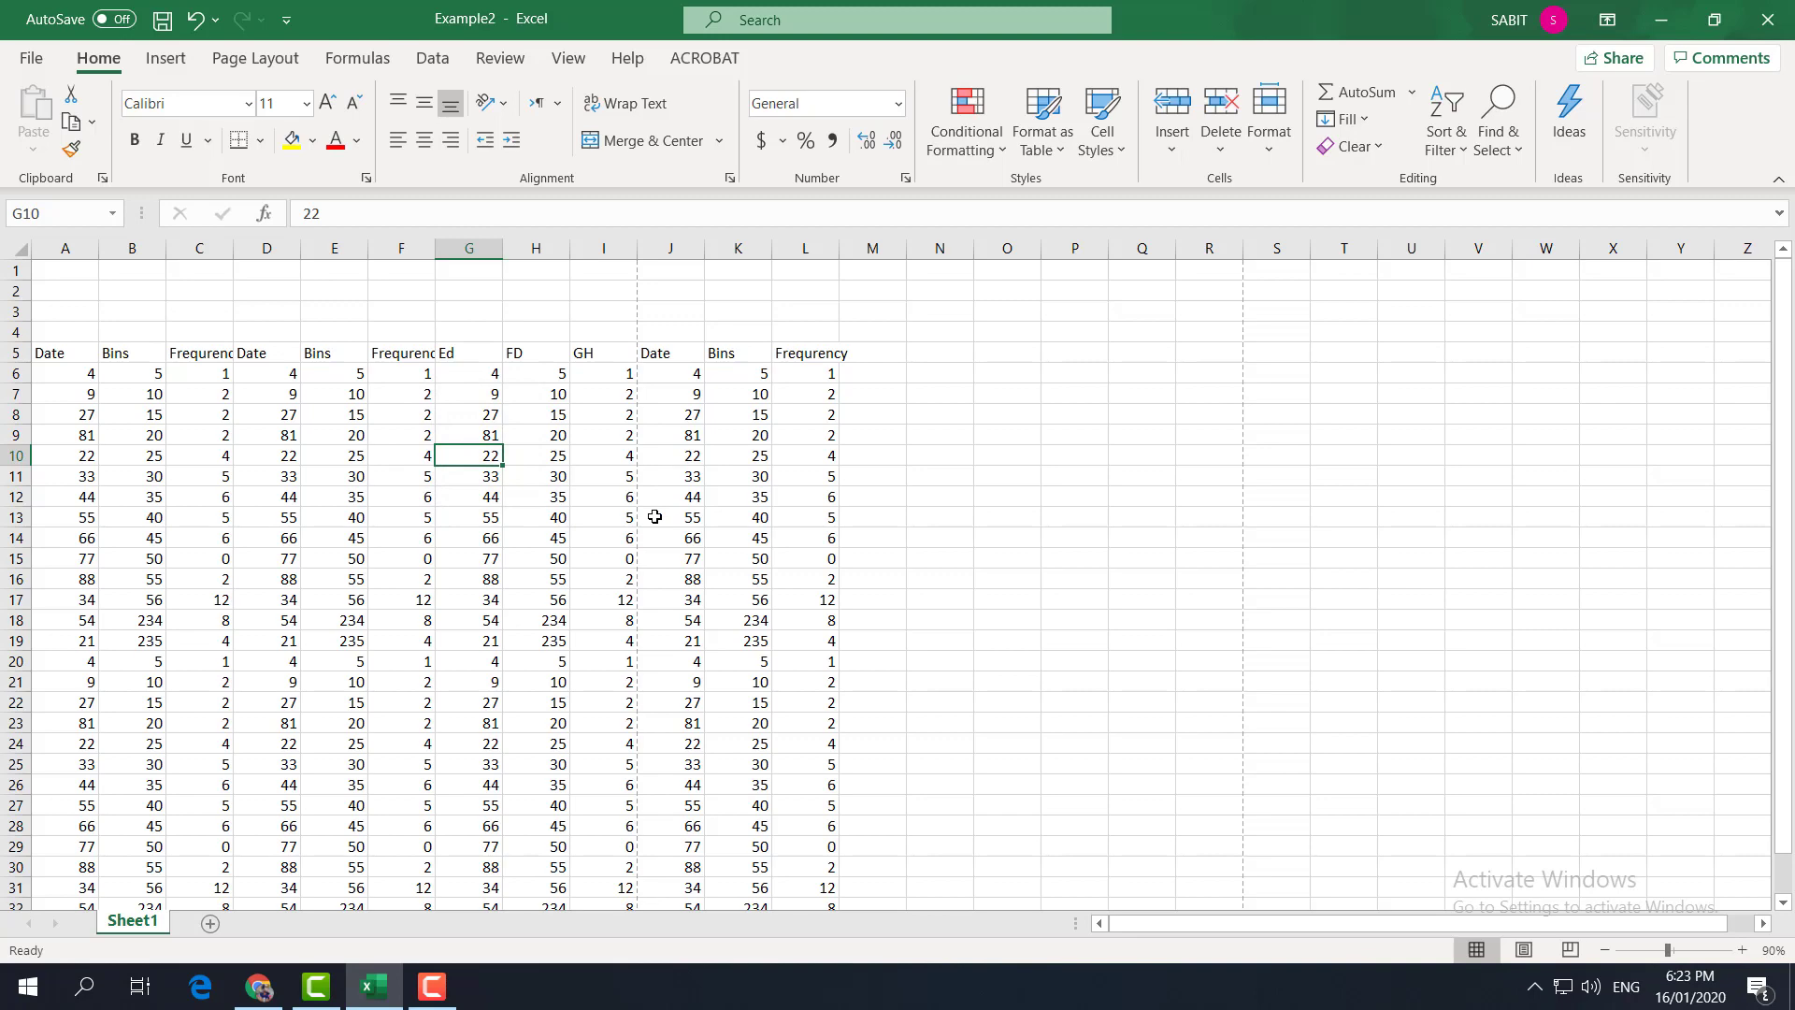
Step: Reopen the print preview, recheck both pages, and close it again
key(ctrl+p)
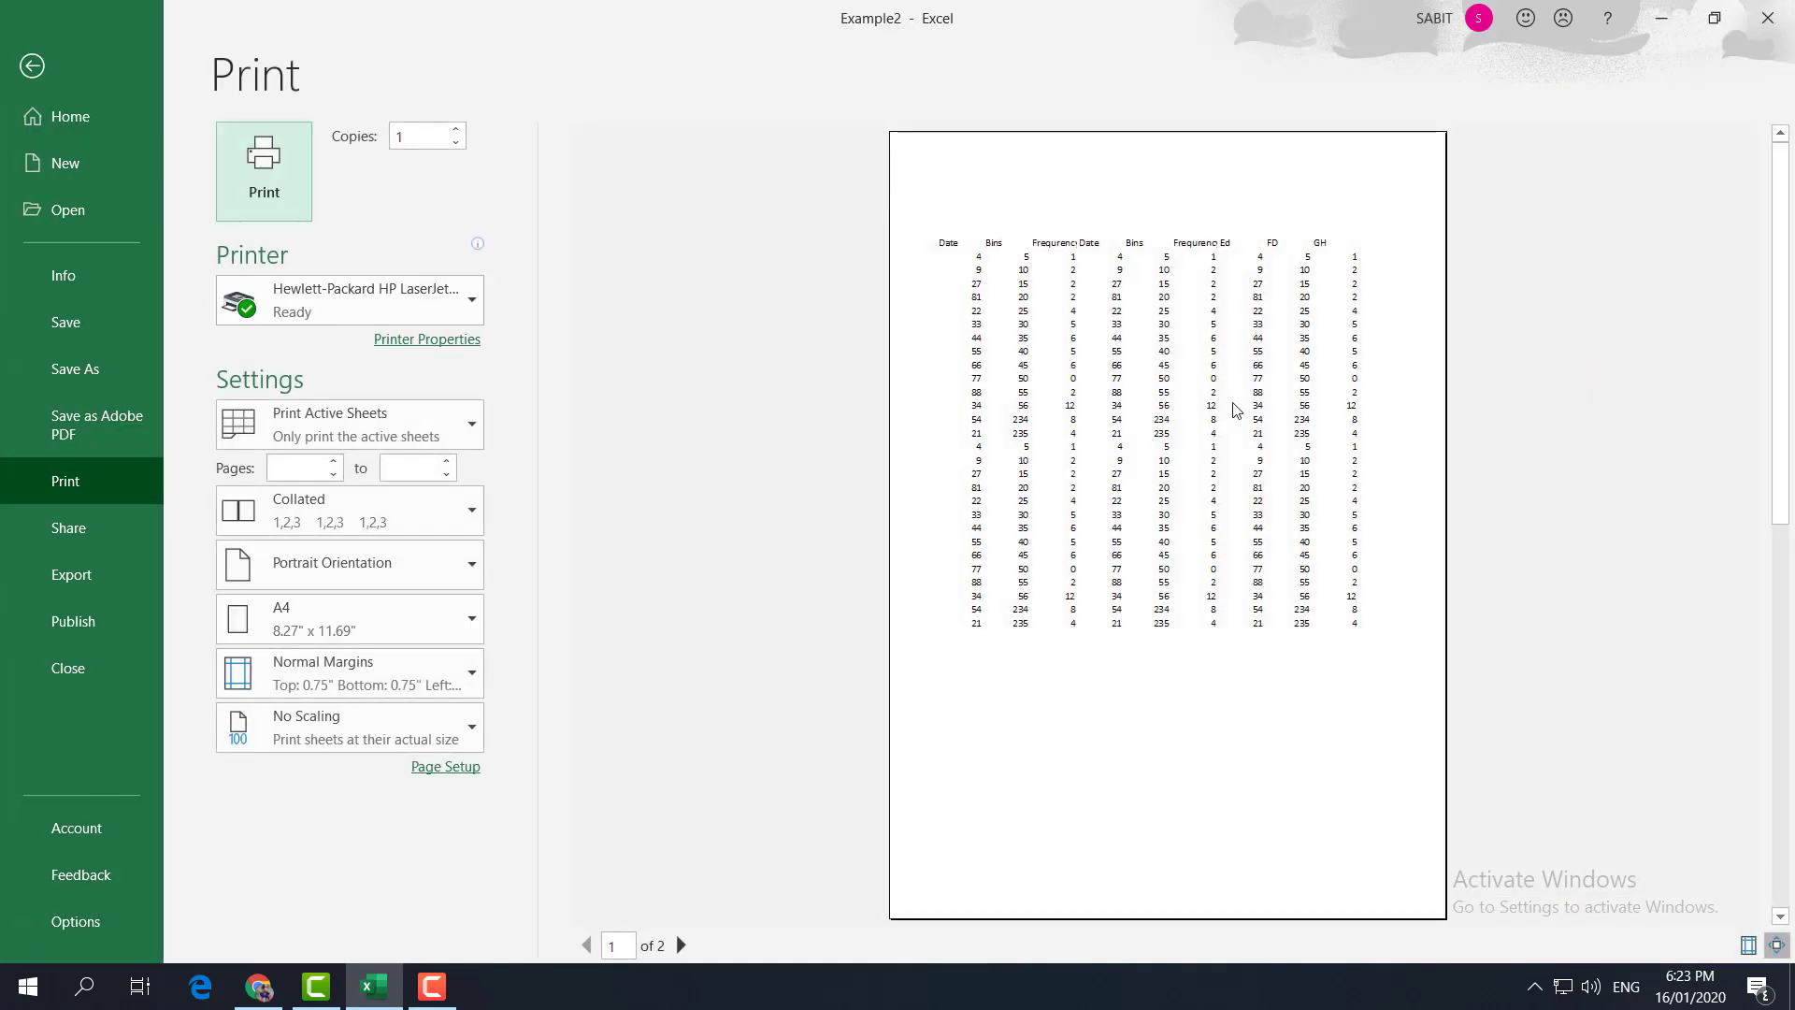
click(681, 945)
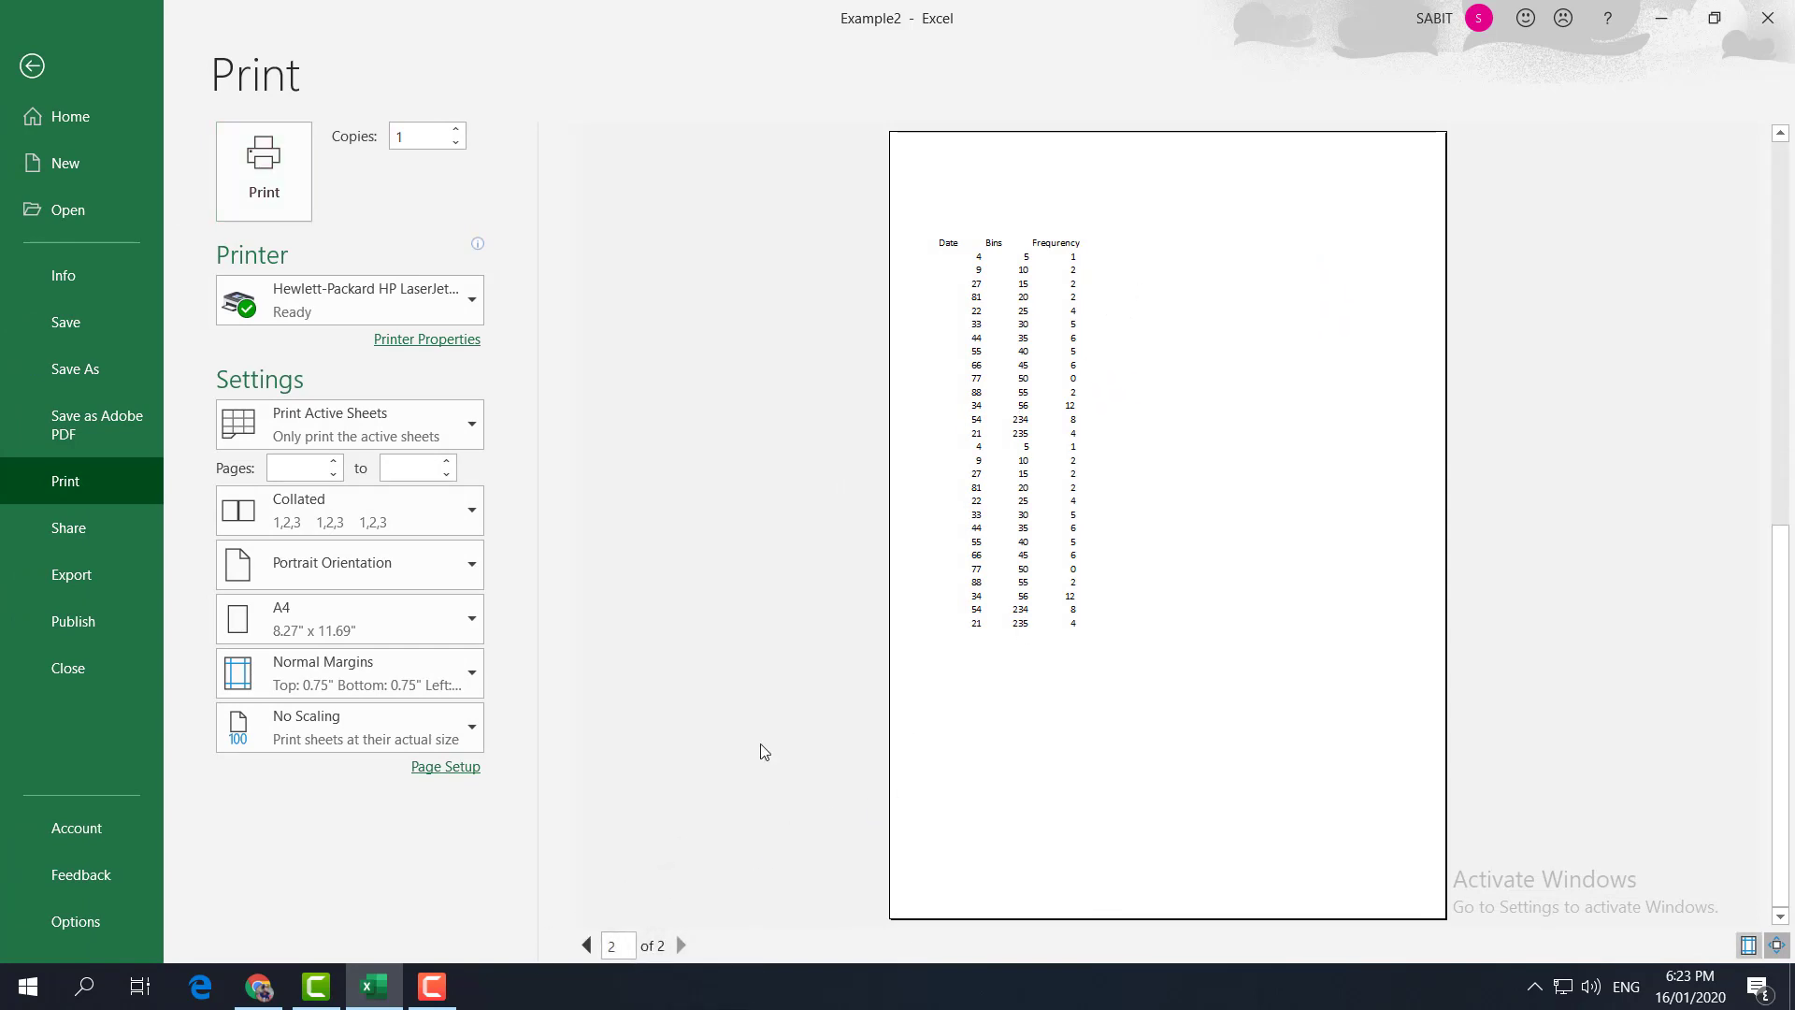
click(587, 945)
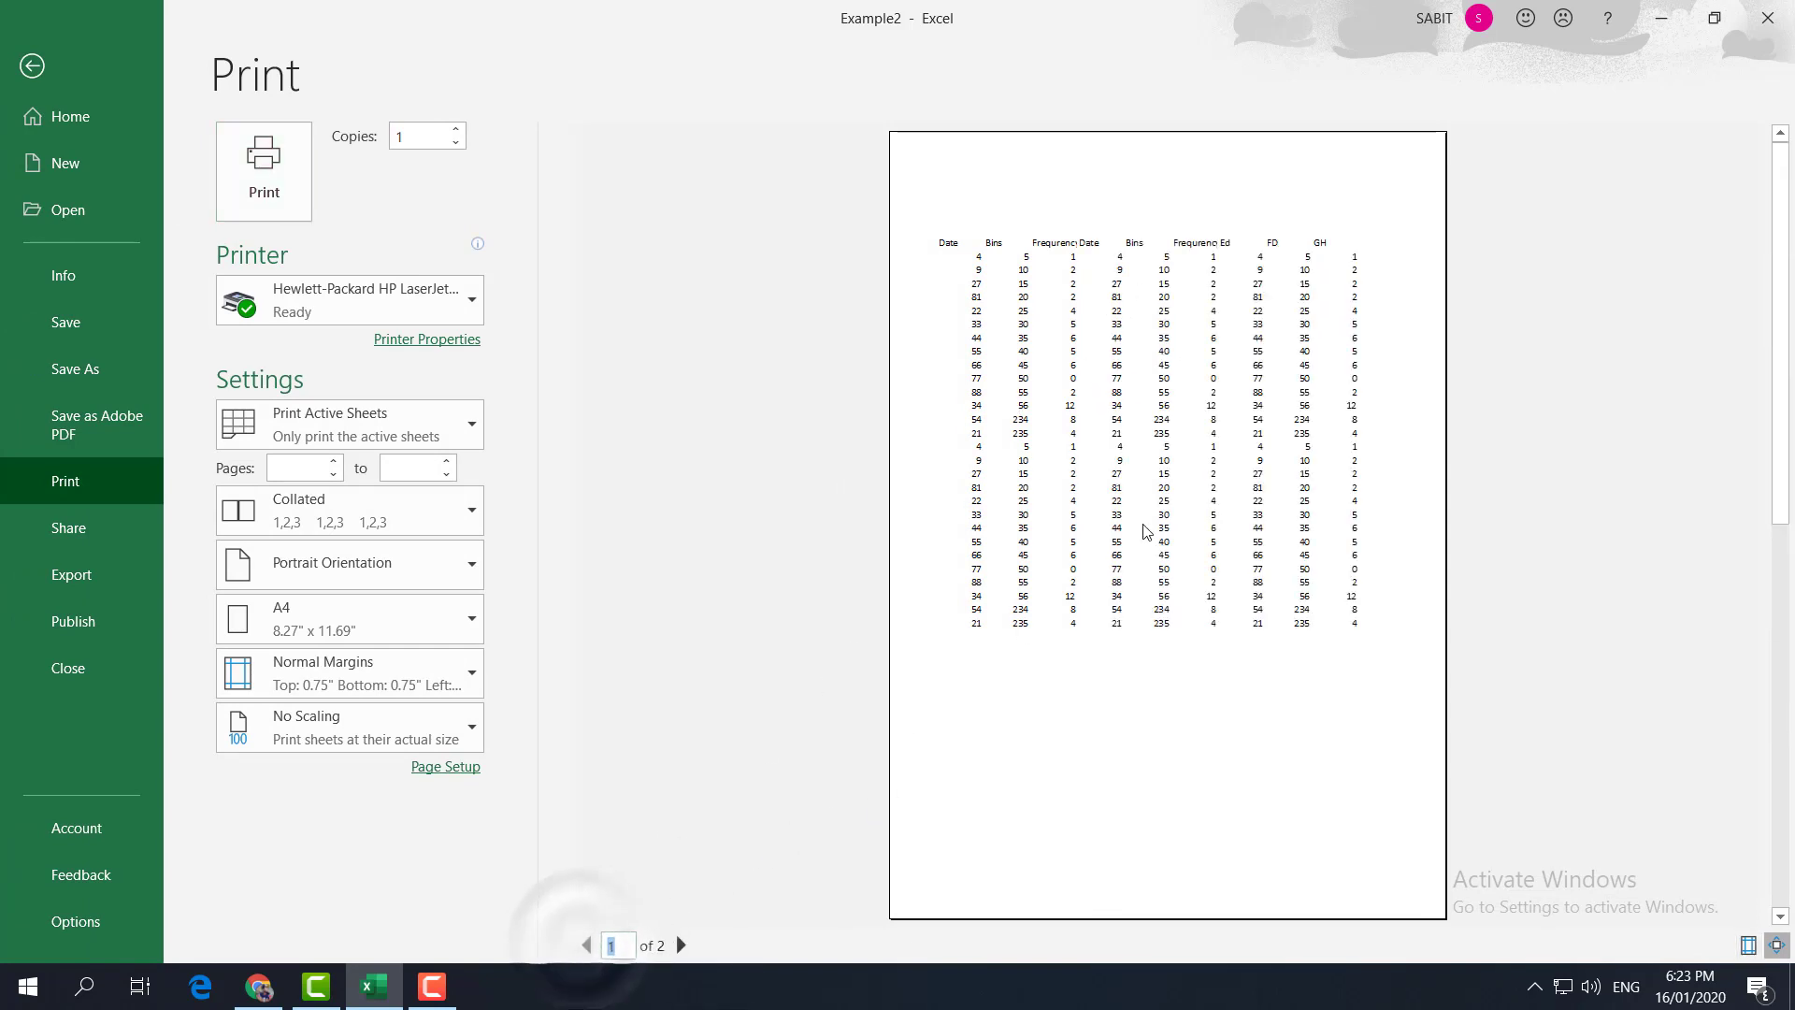
key(Escape)
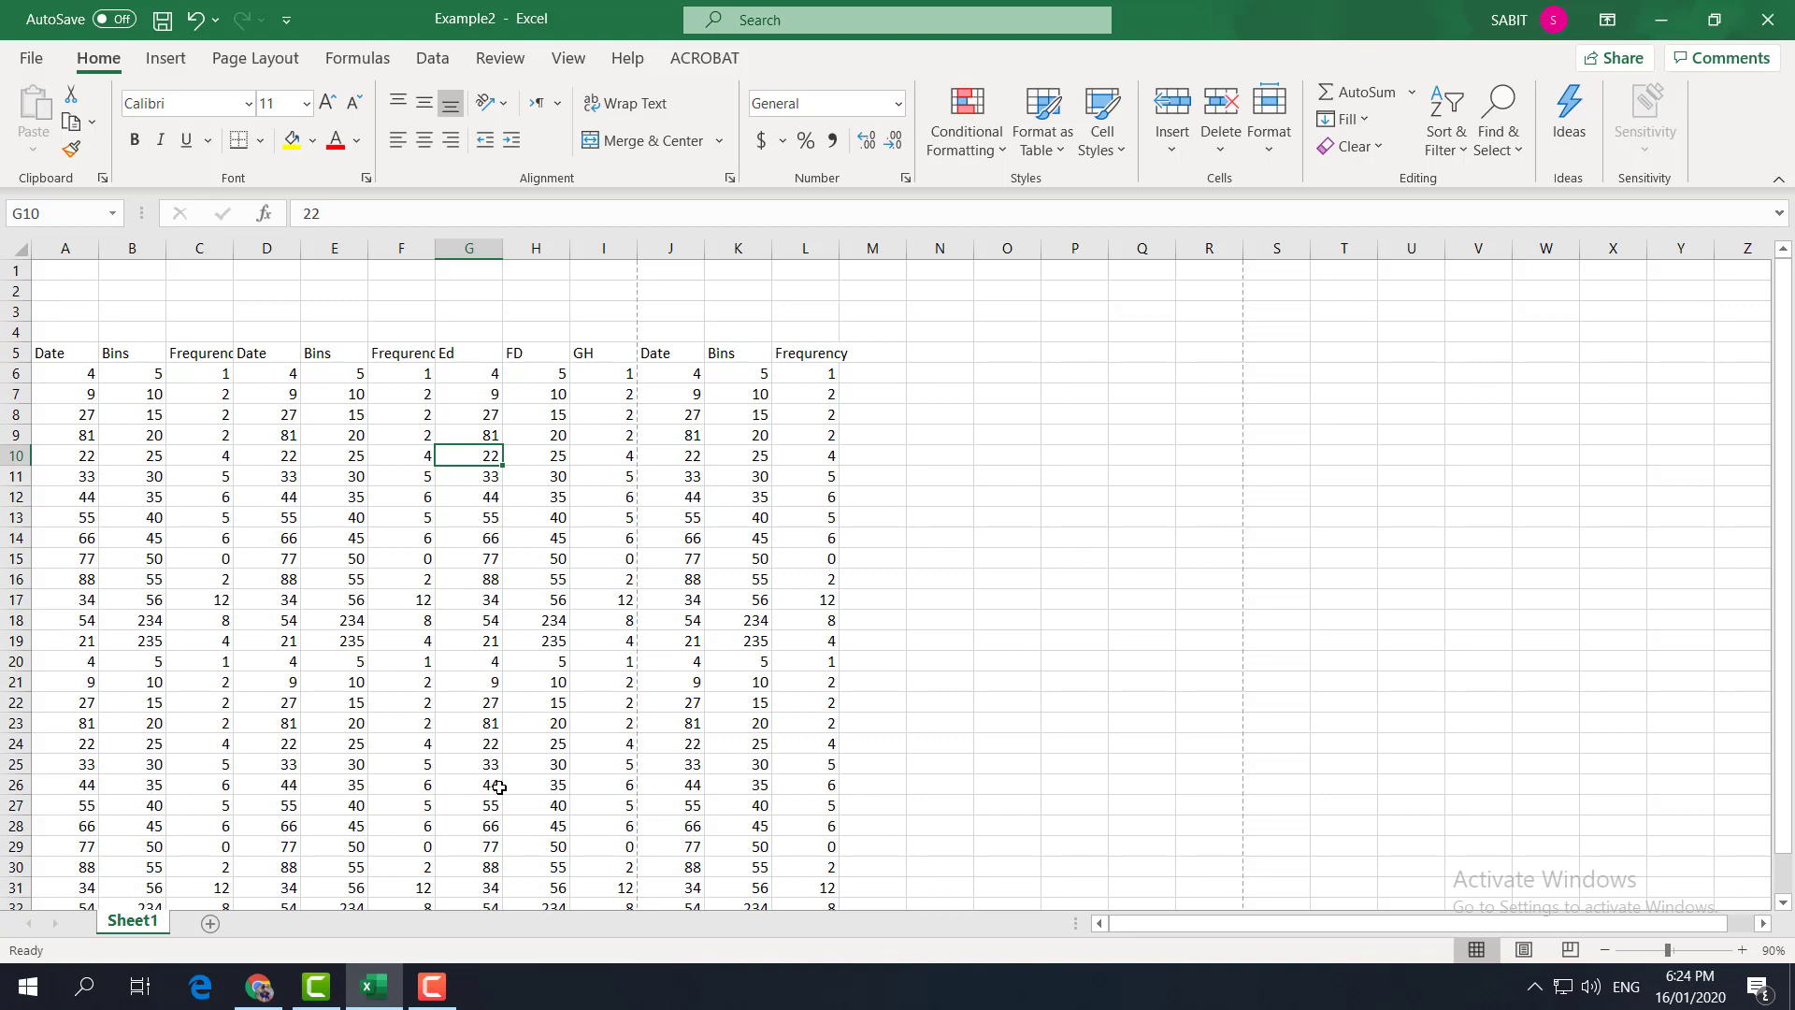
key(ctrl+p)
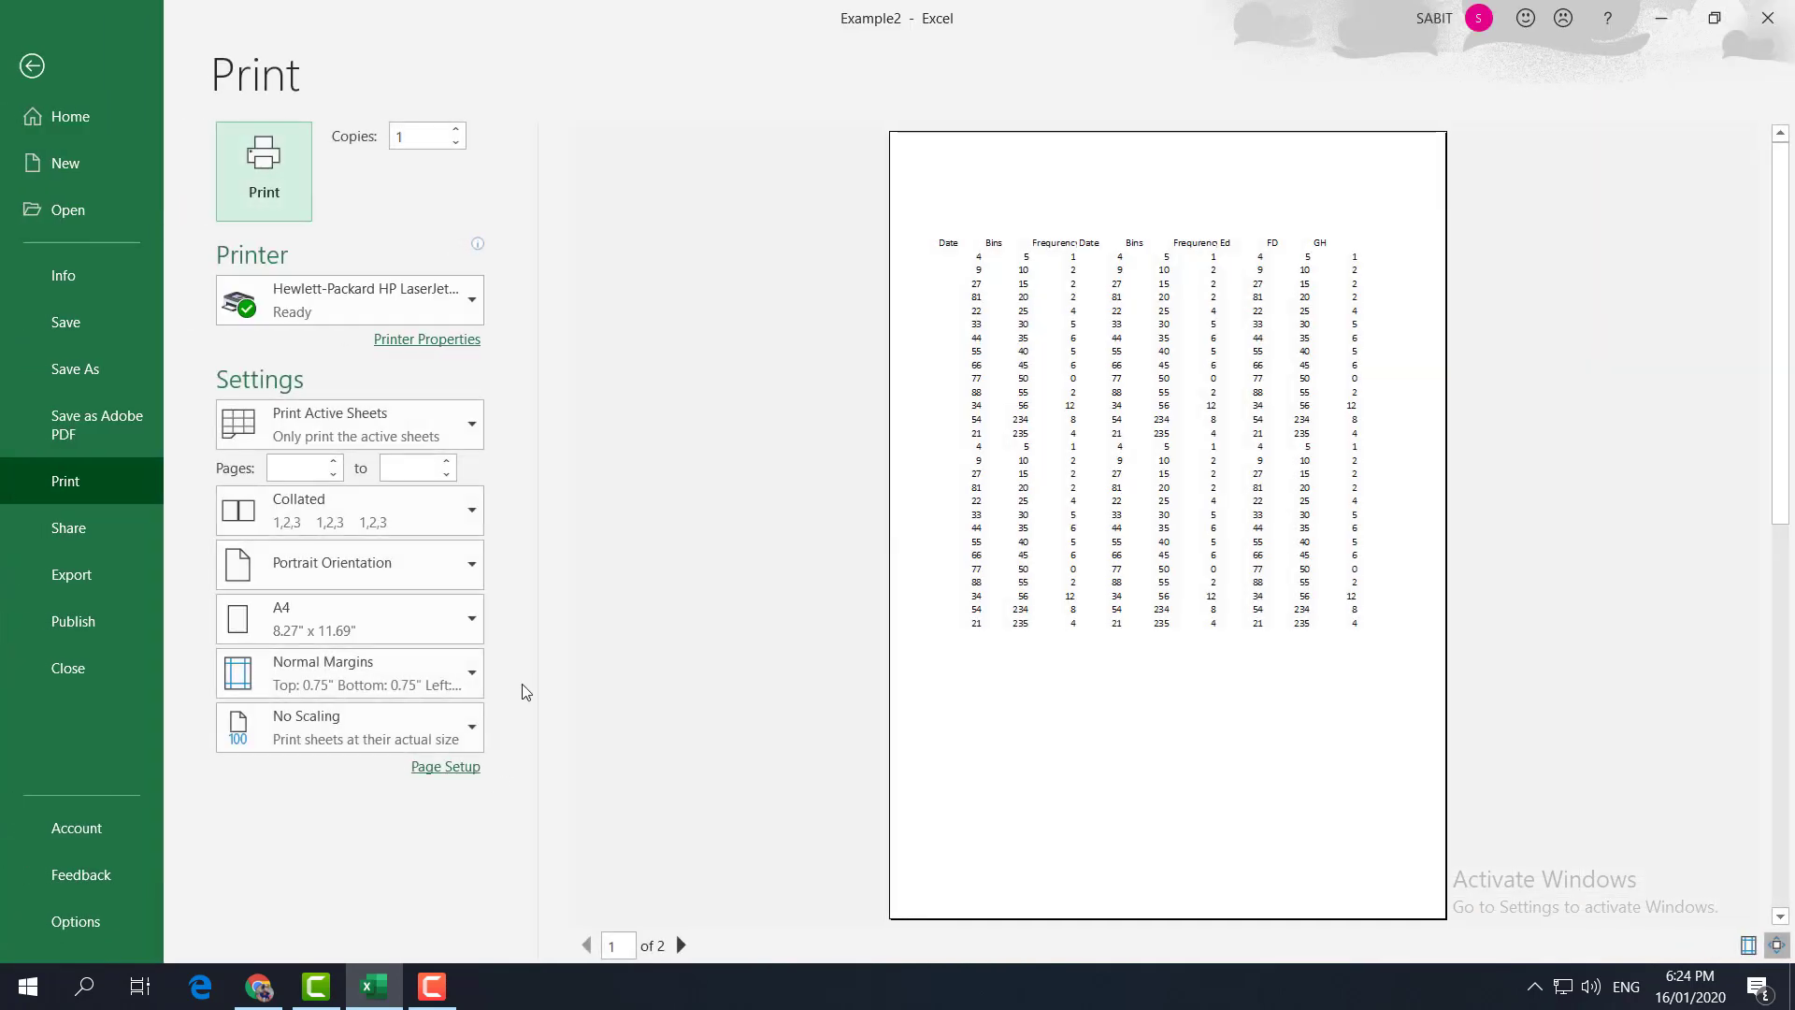
key(Escape)
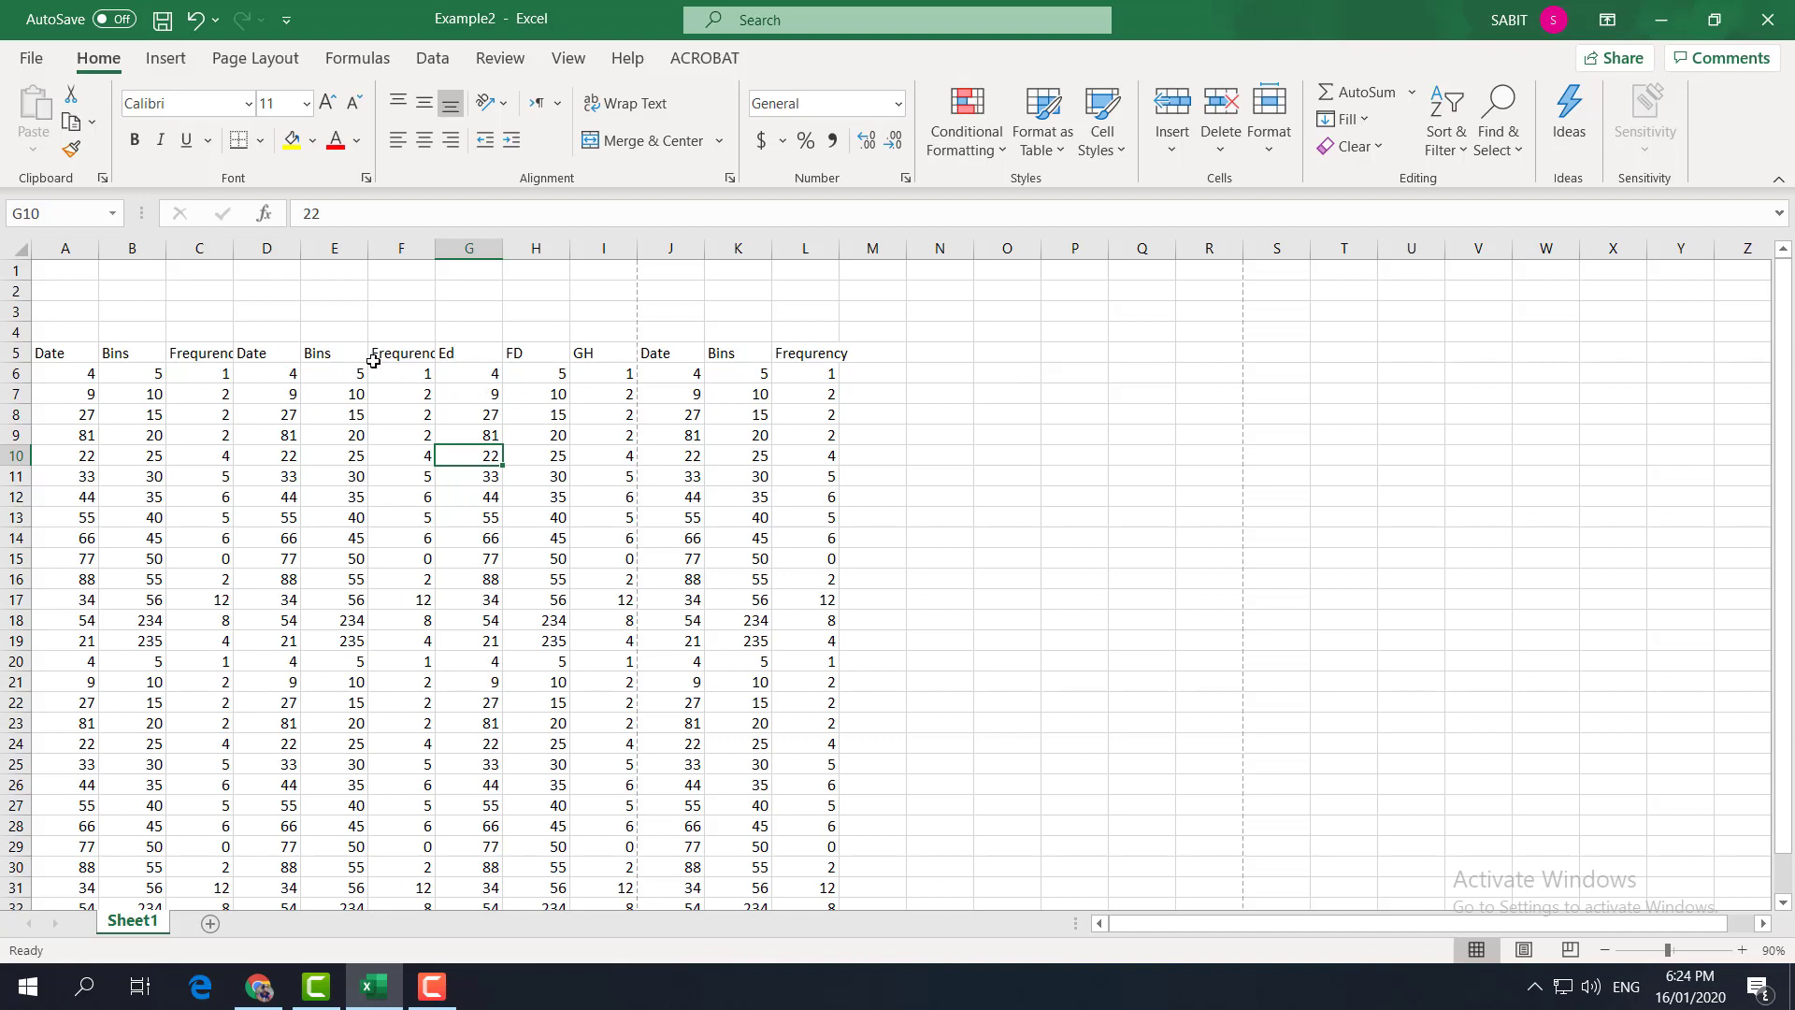
Step: Switch Sheet1 to Landscape orientation and preview the data fitting on one A4 page
click(267, 58)
click(260, 122)
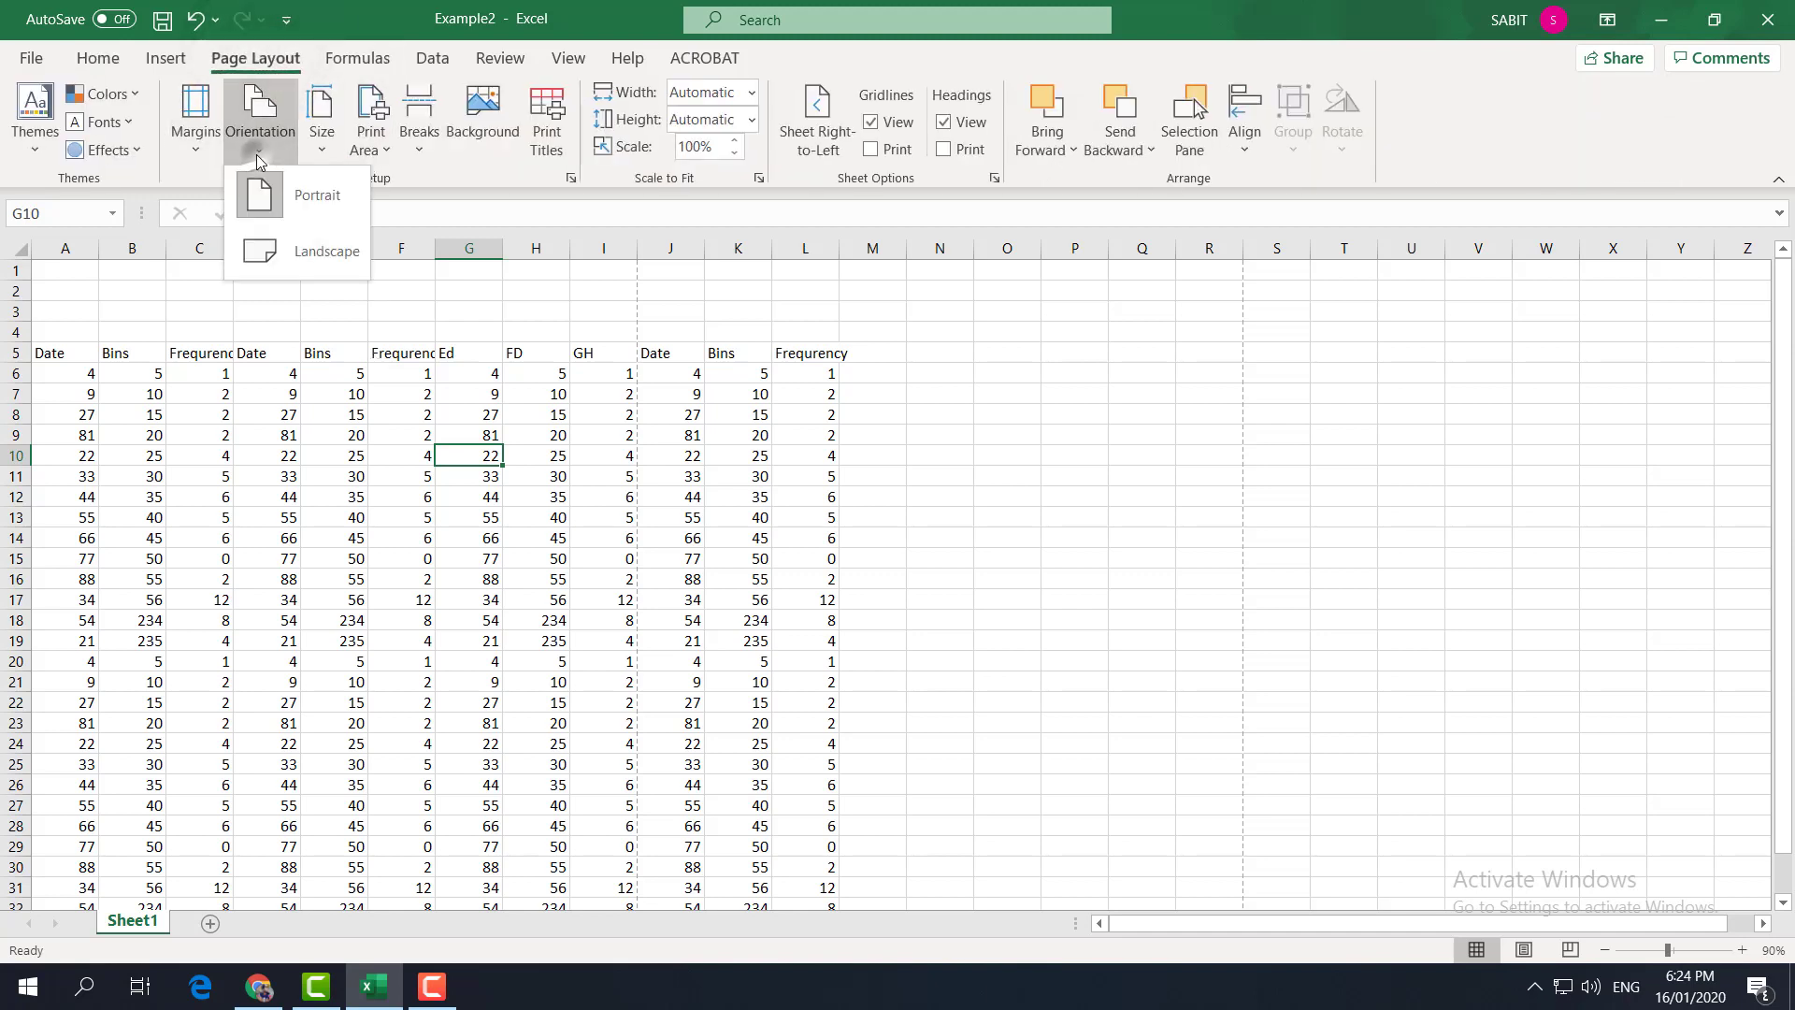
click(329, 253)
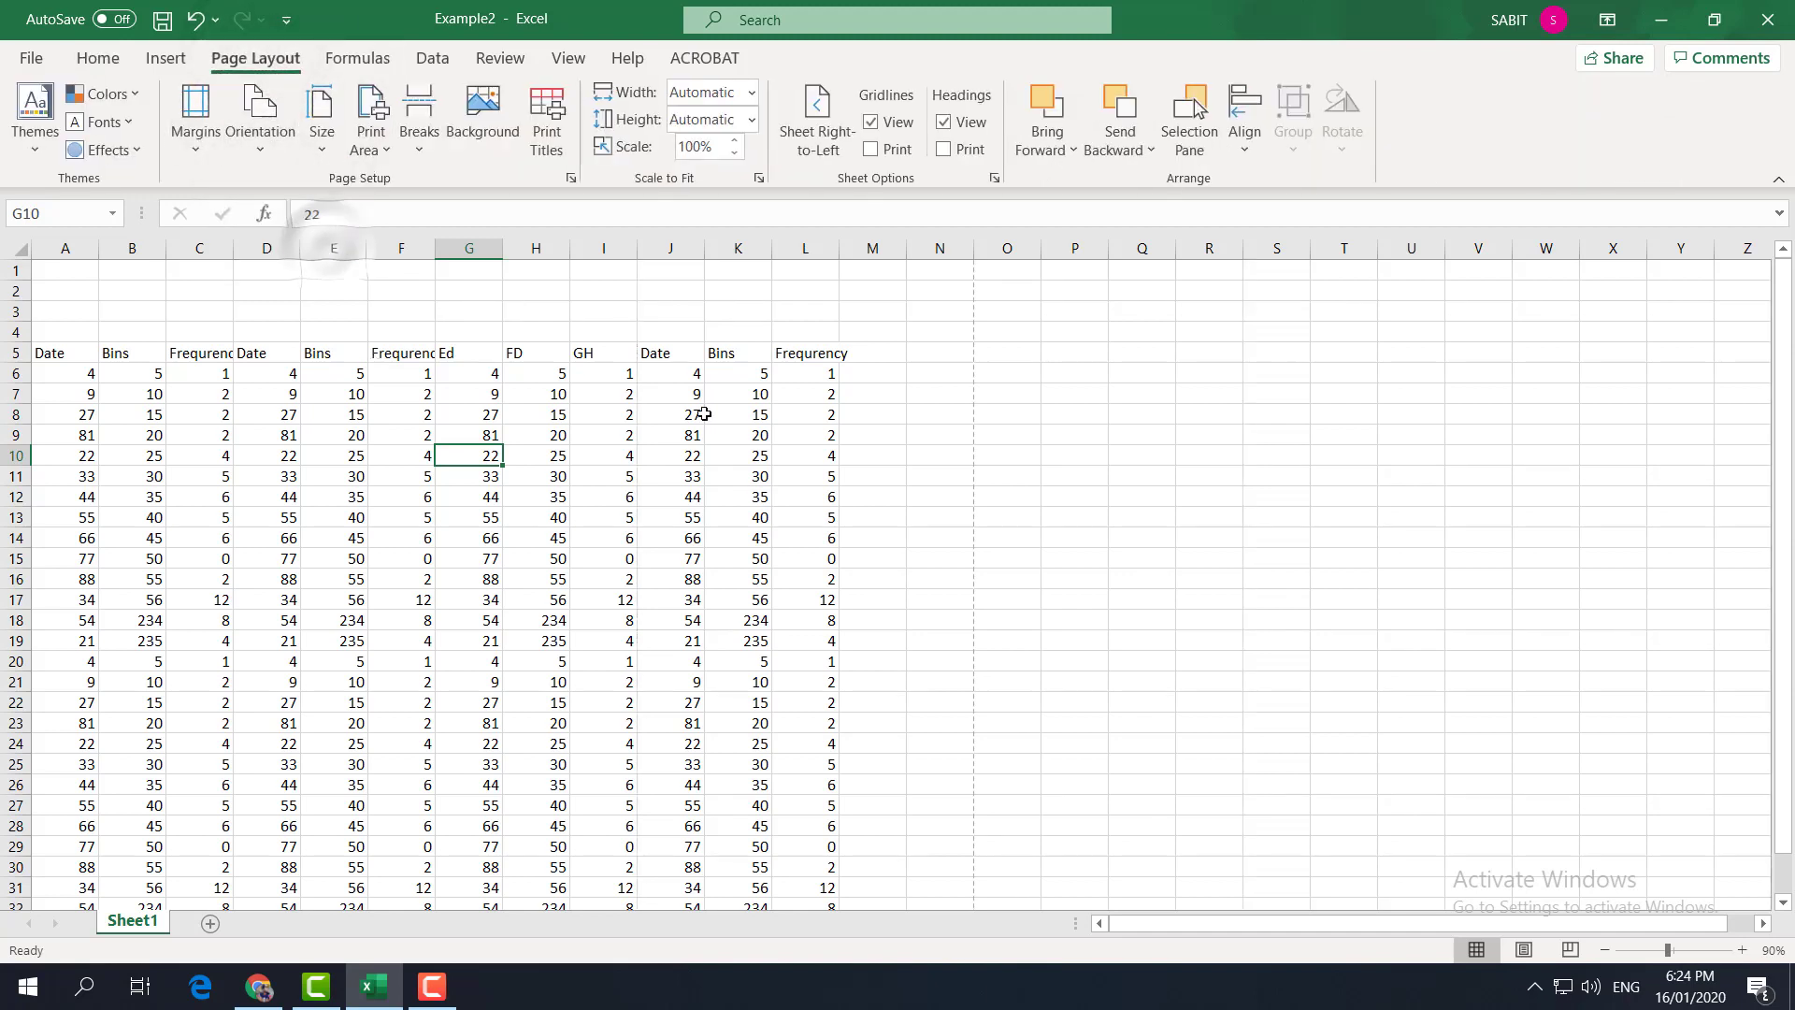
click(690, 476)
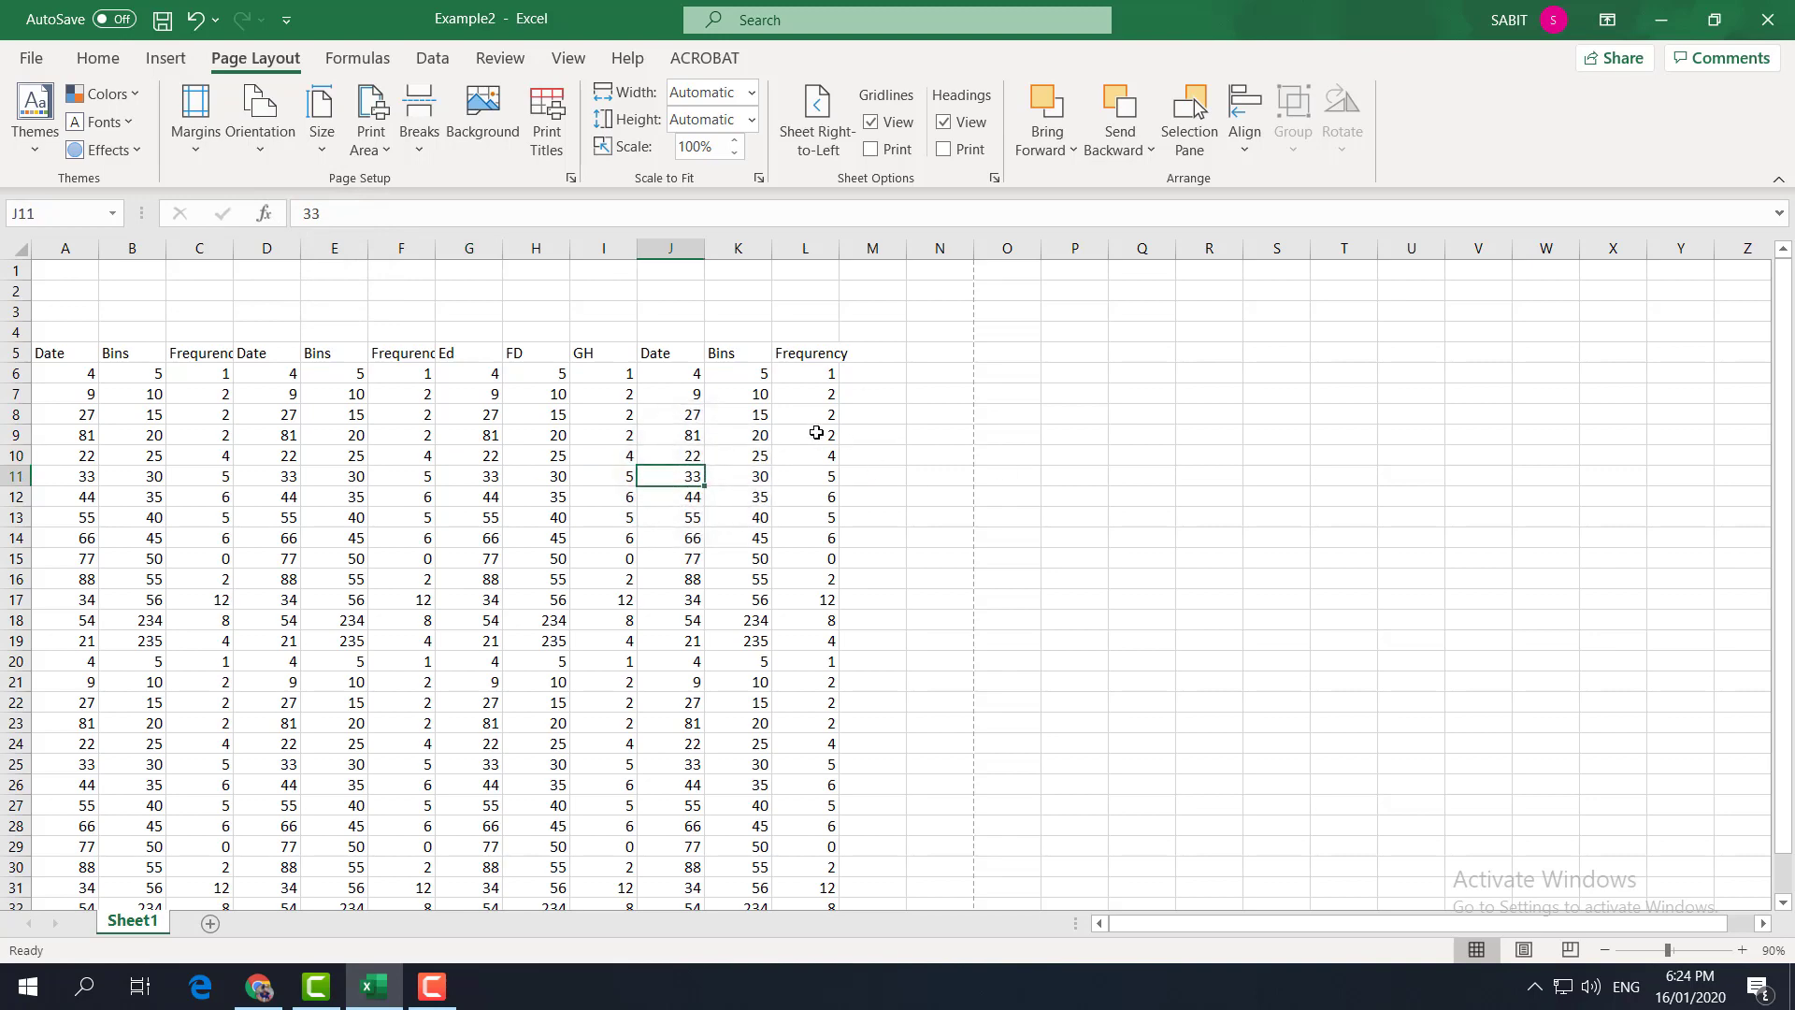
key(ctrl+p)
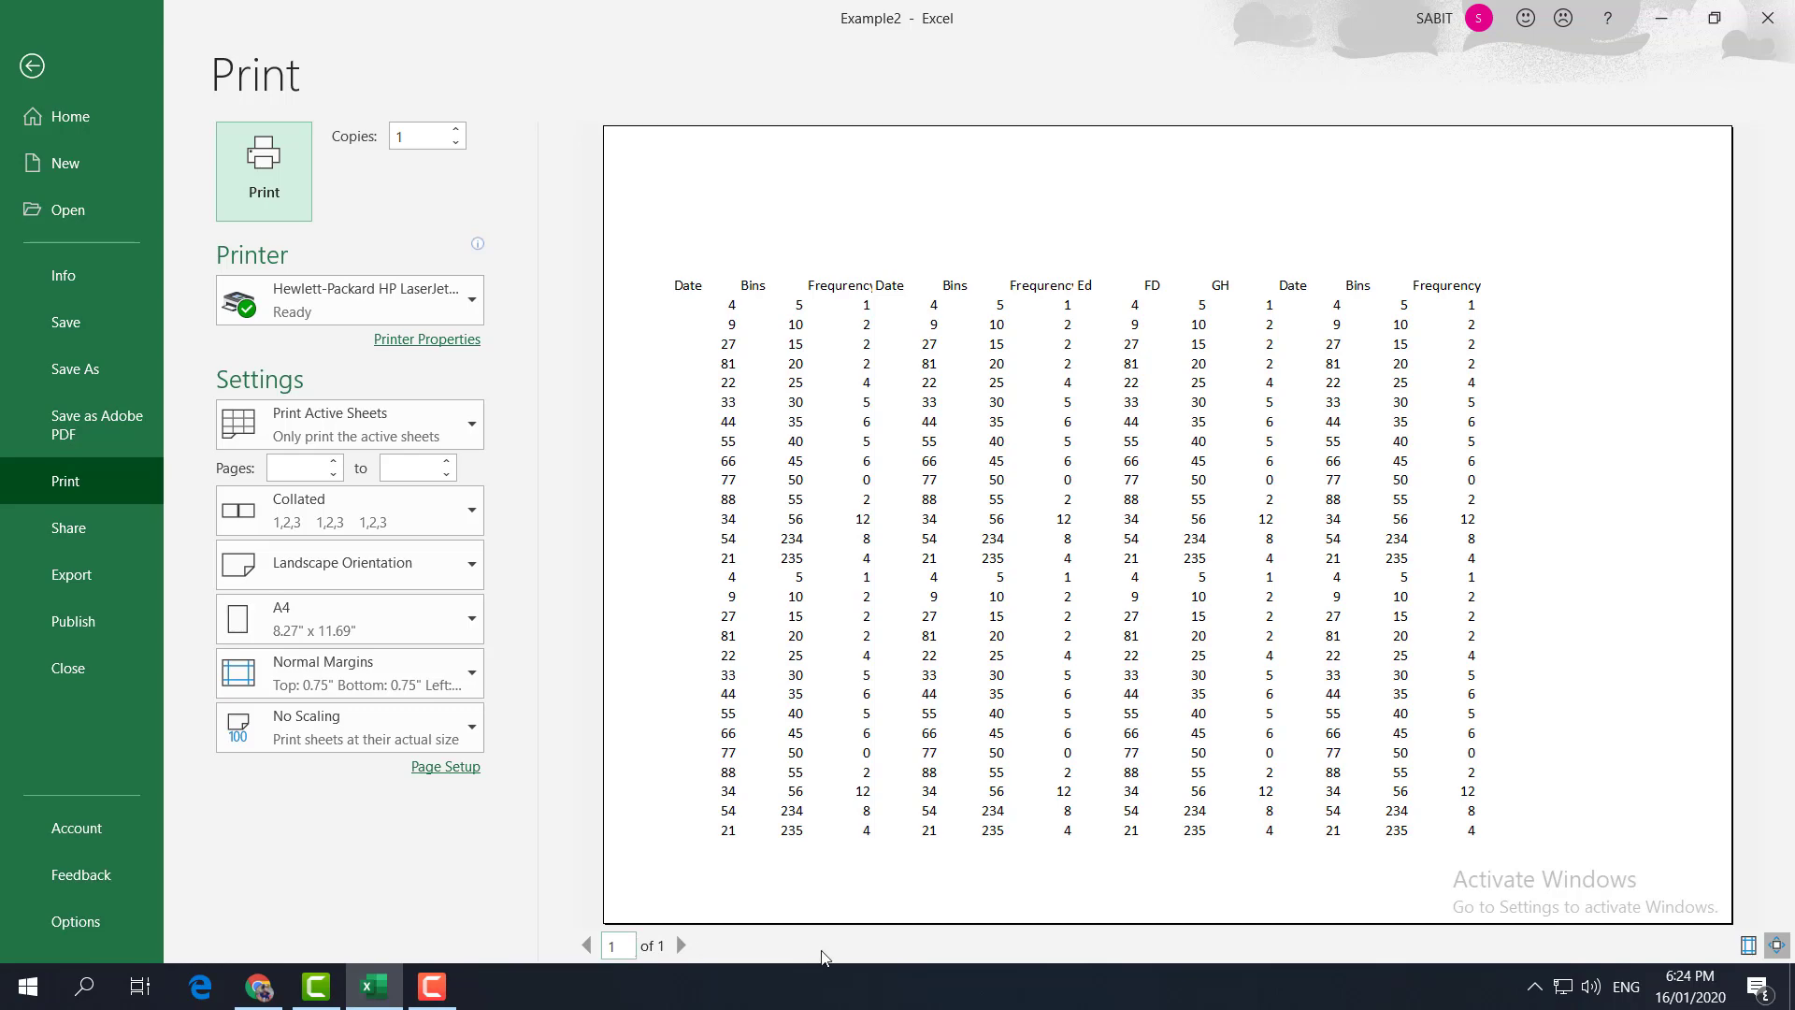
Step: Exit the landscape print preview back to Sheet1
key(Escape)
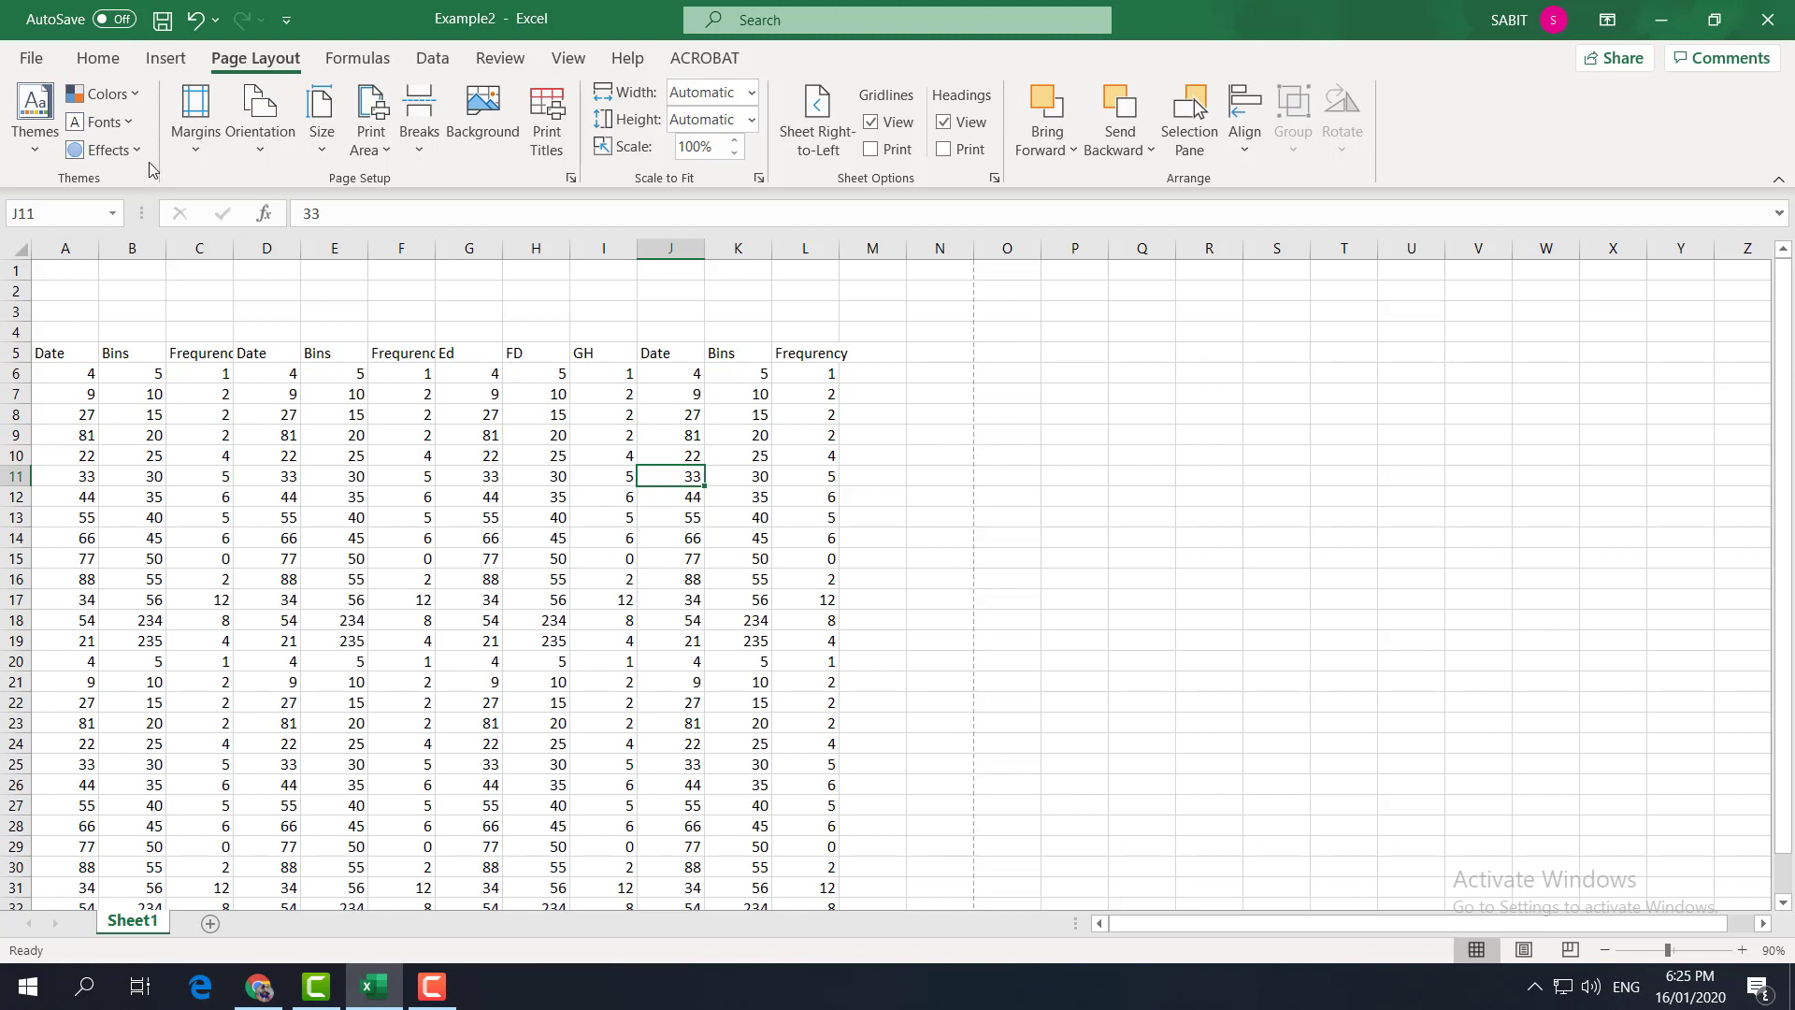
Step: Apply Wide margins and switch the page back to Portrait orientation
click(195, 127)
click(273, 324)
click(260, 122)
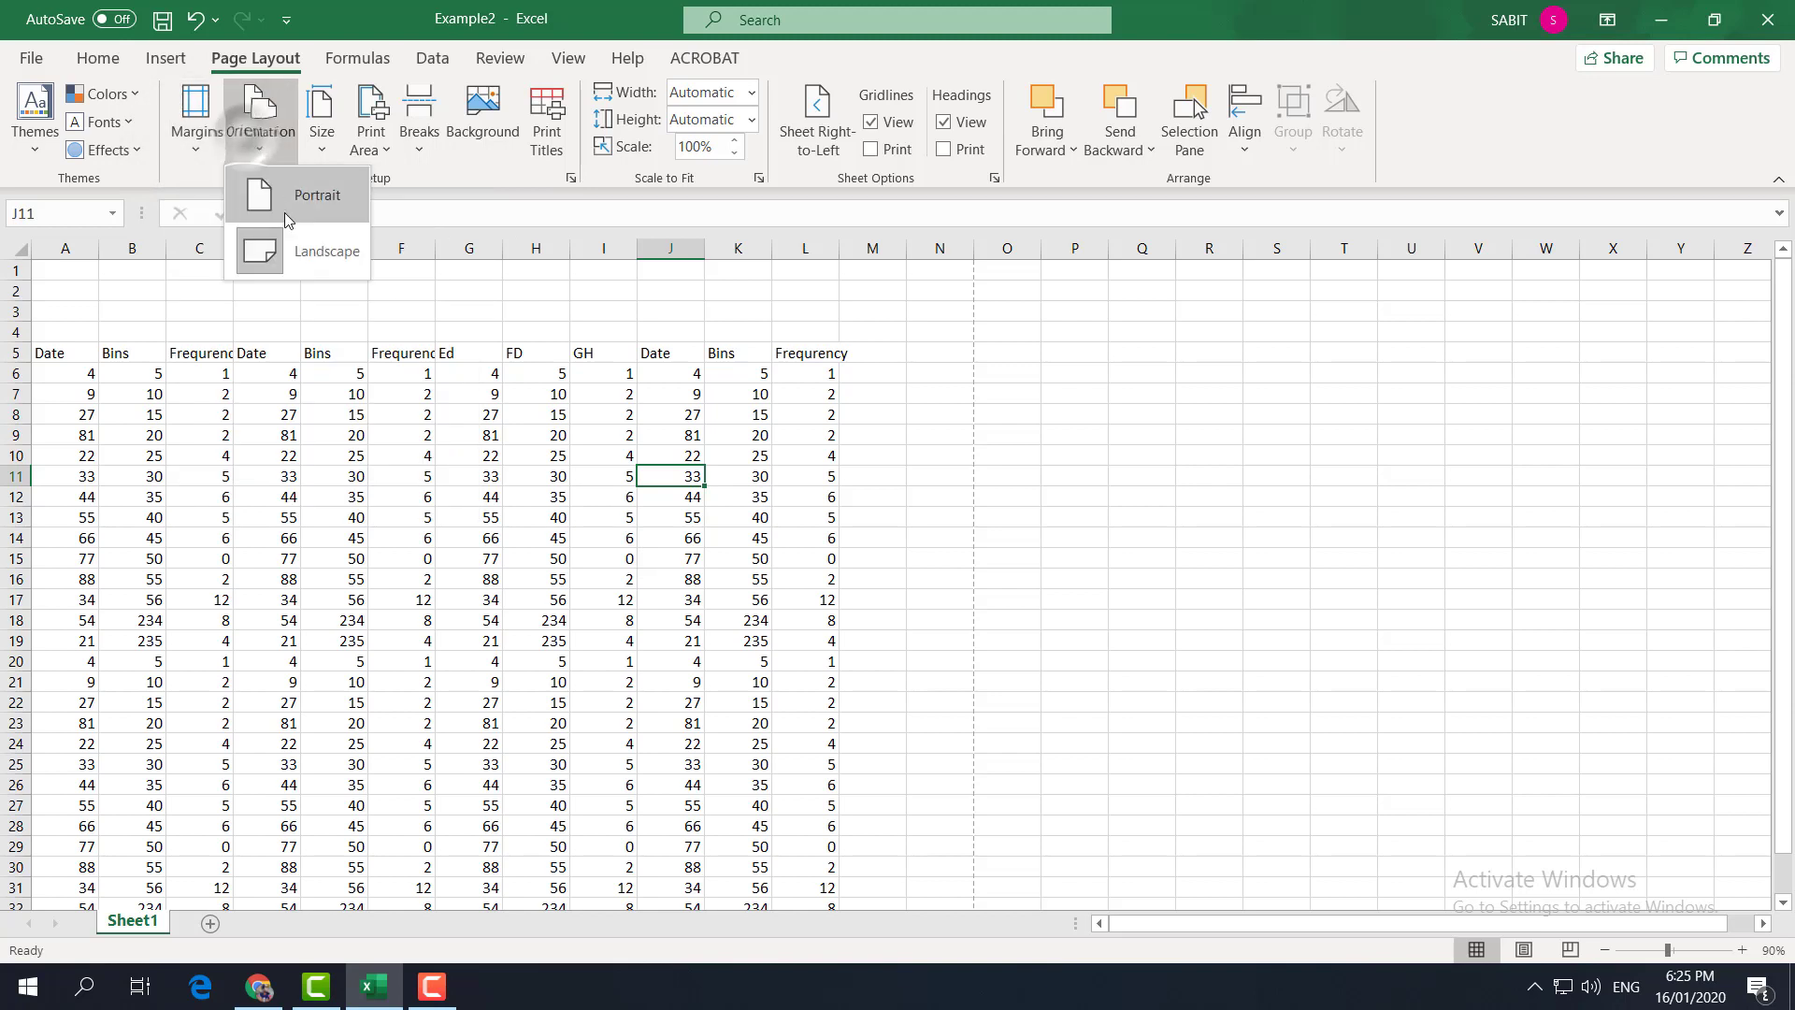
click(285, 192)
Step: Change to Narrow margins so page breaks fall after columns K and V
click(358, 436)
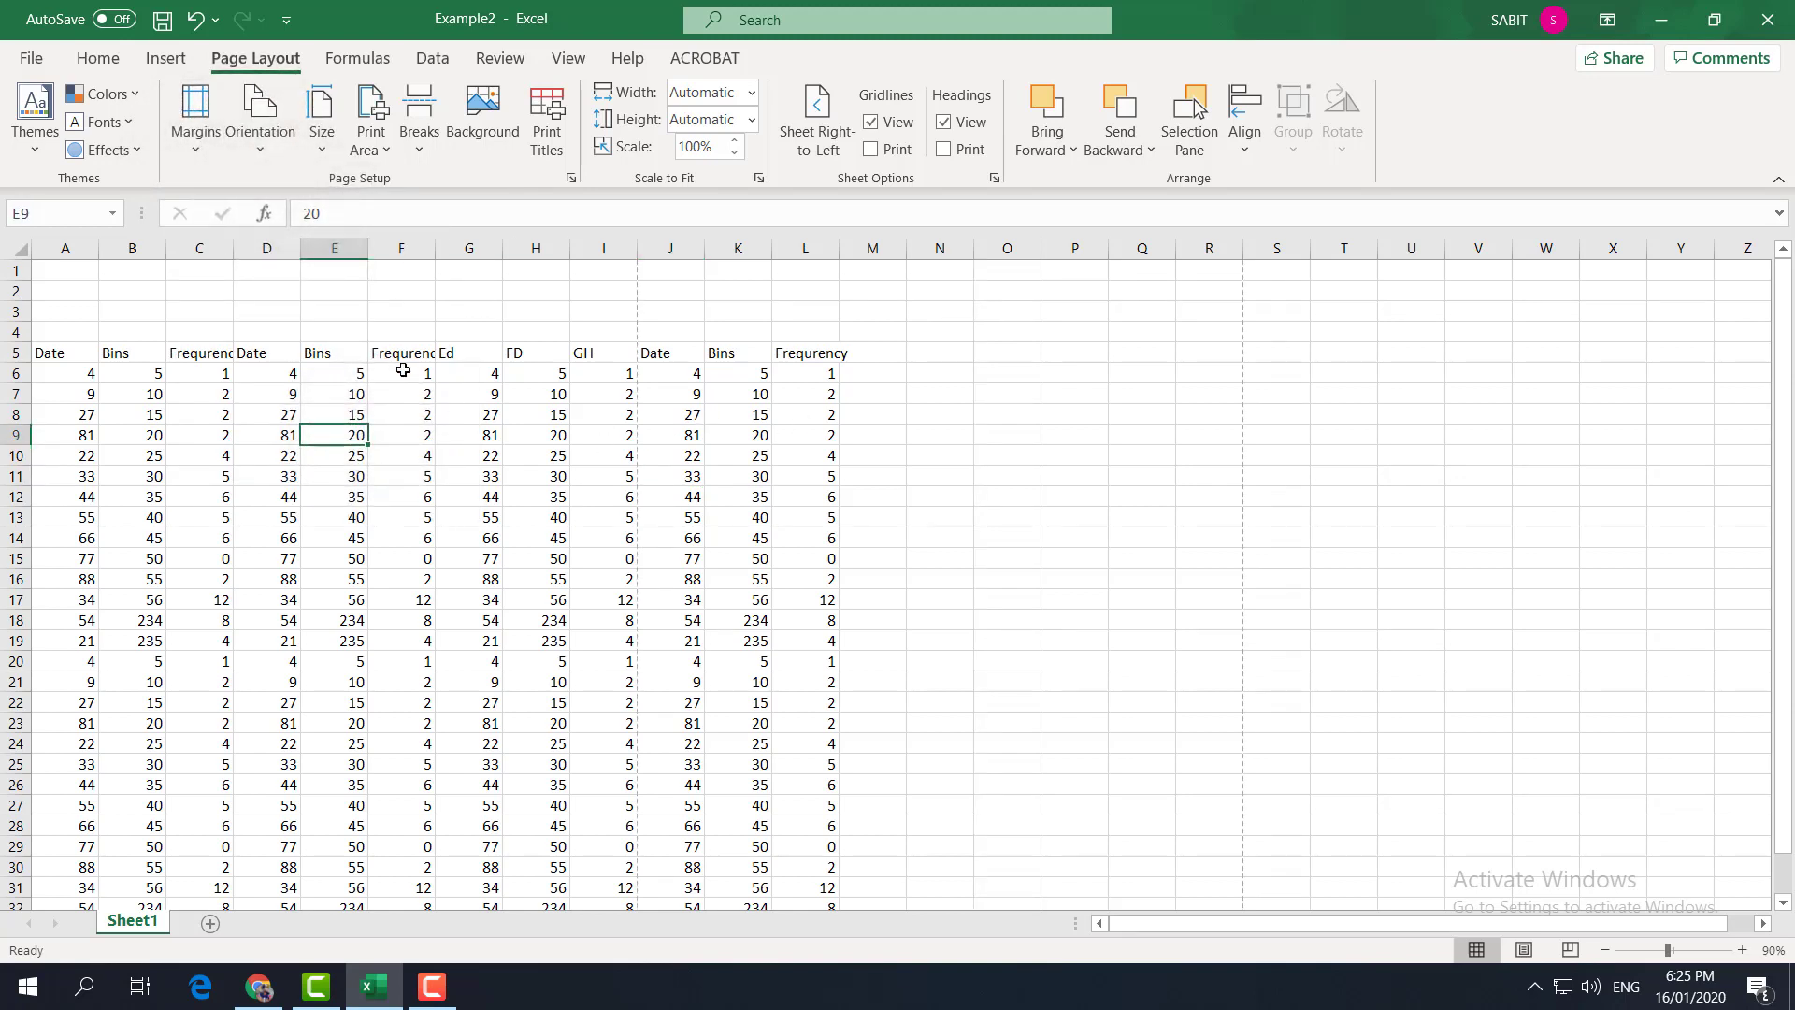
click(314, 456)
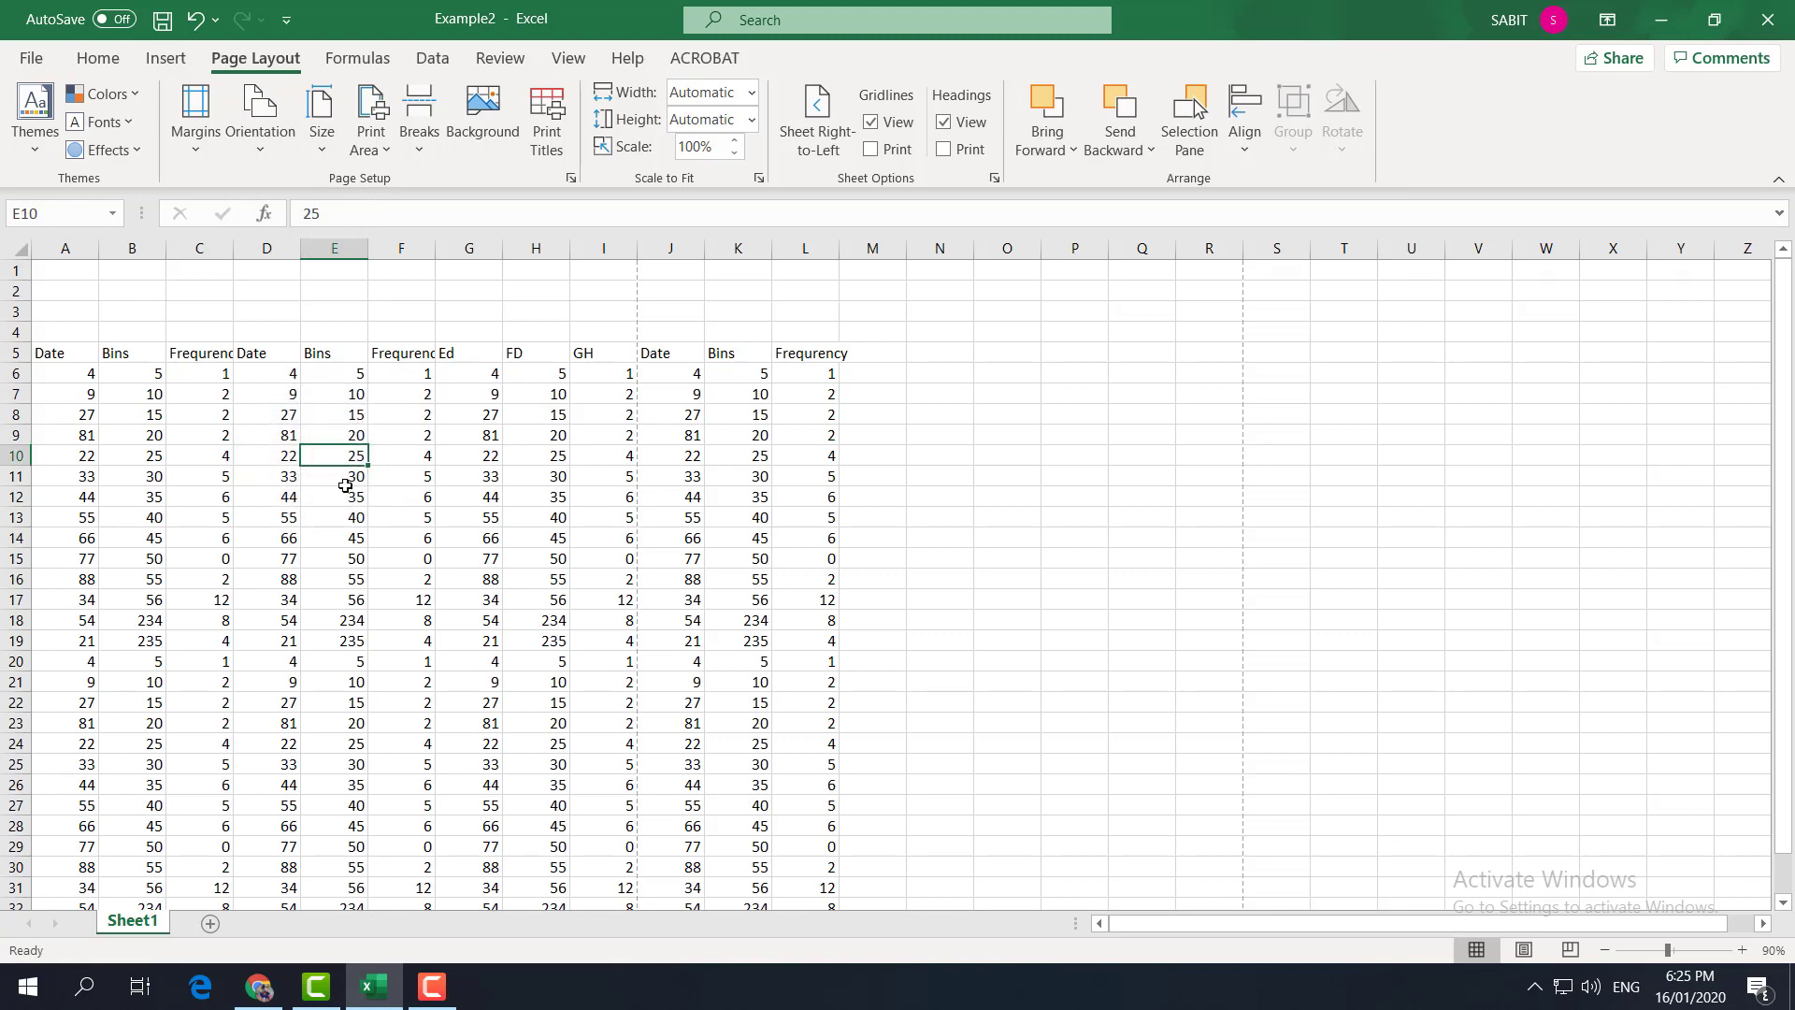
click(345, 485)
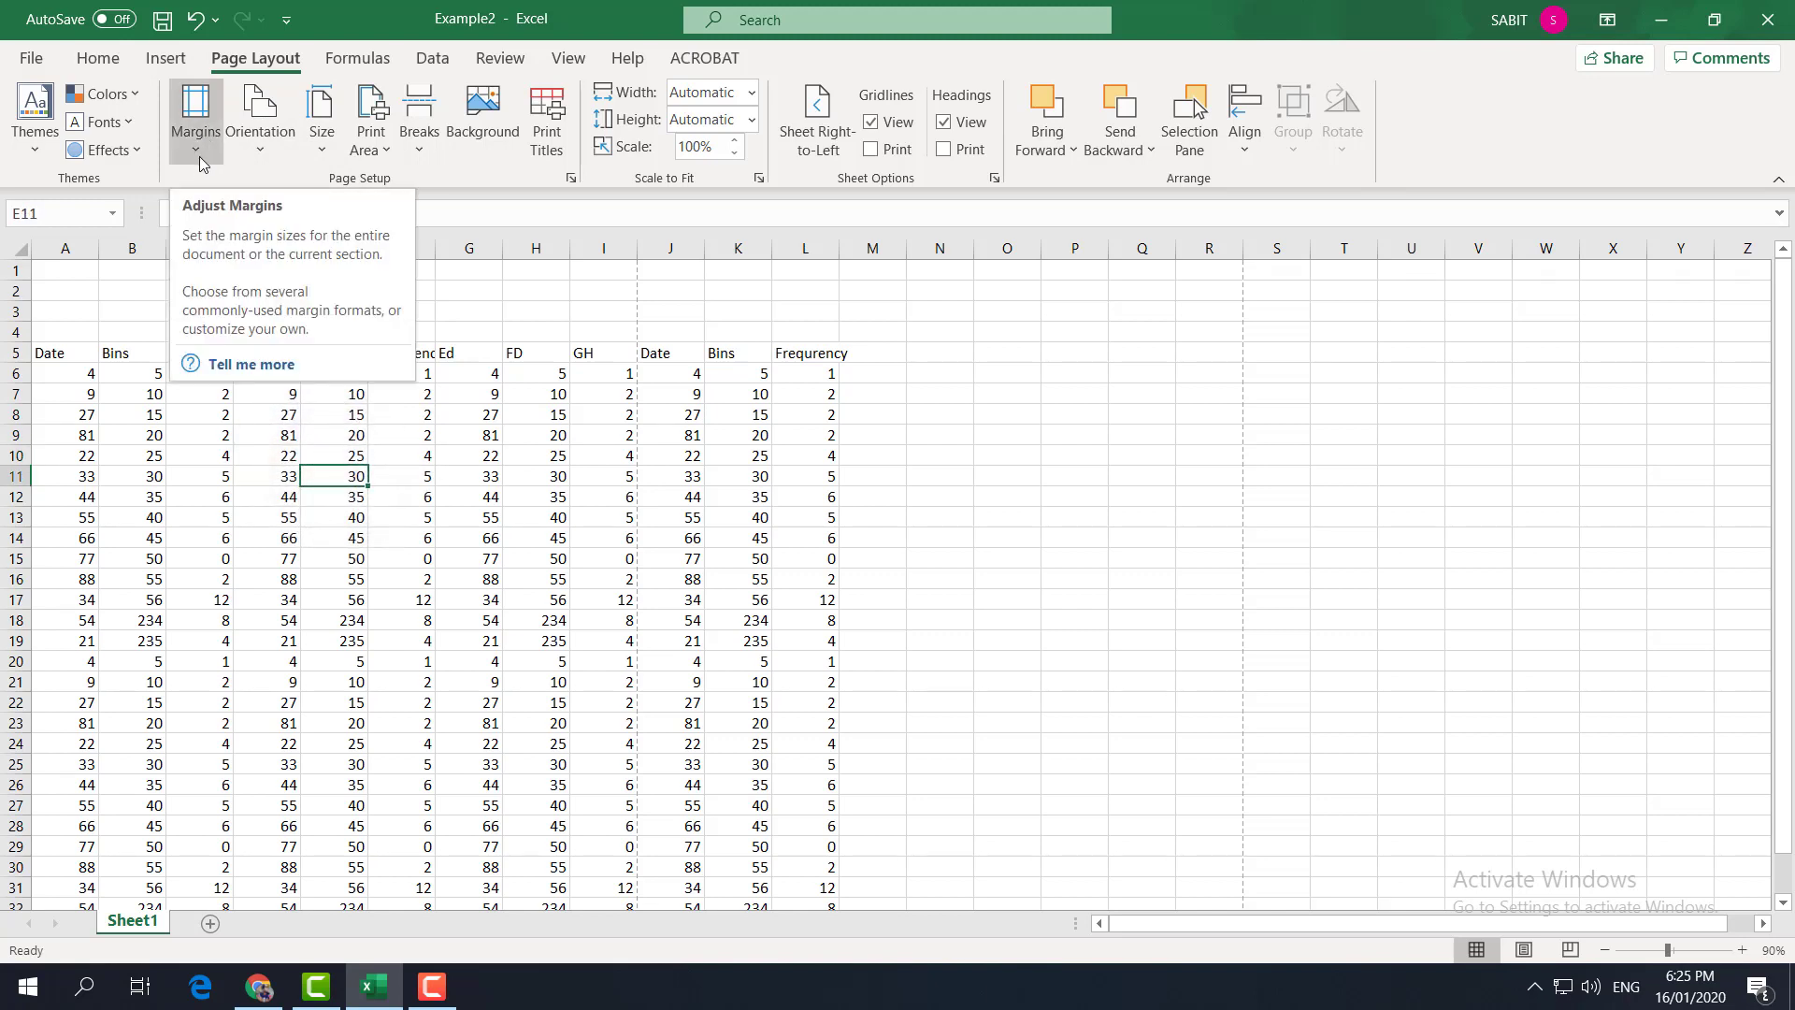
click(198, 140)
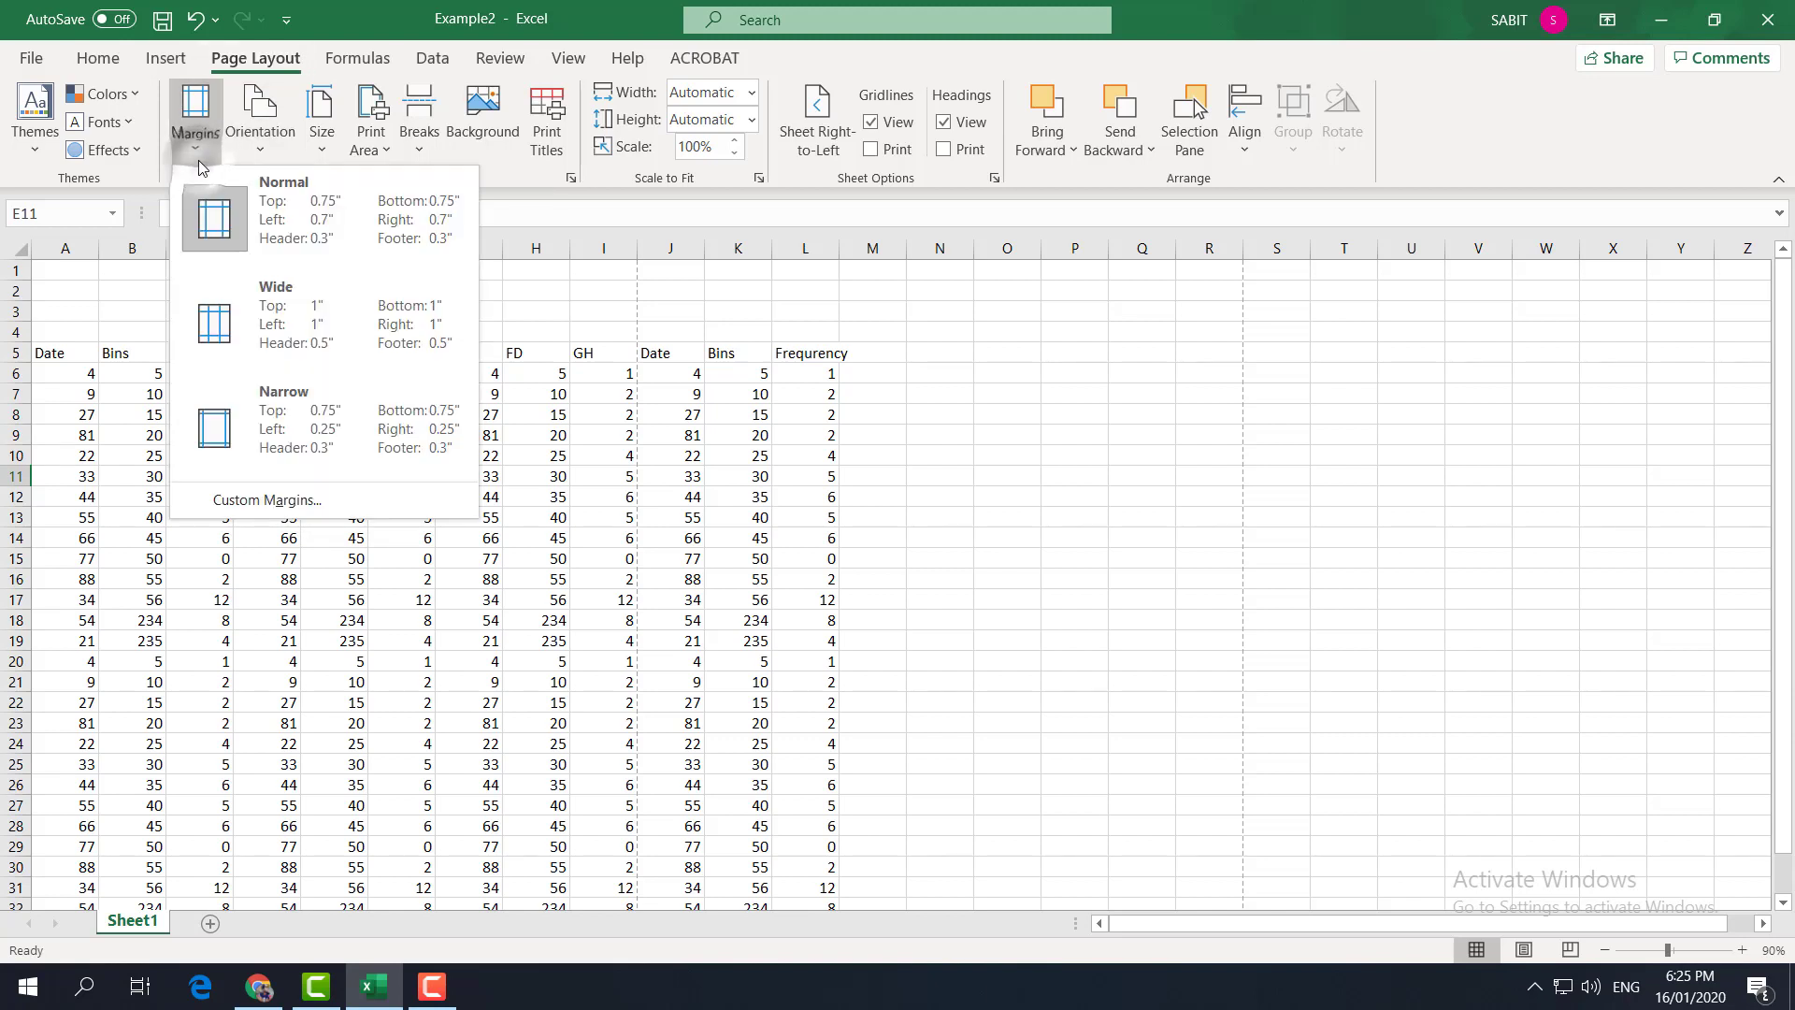
click(321, 418)
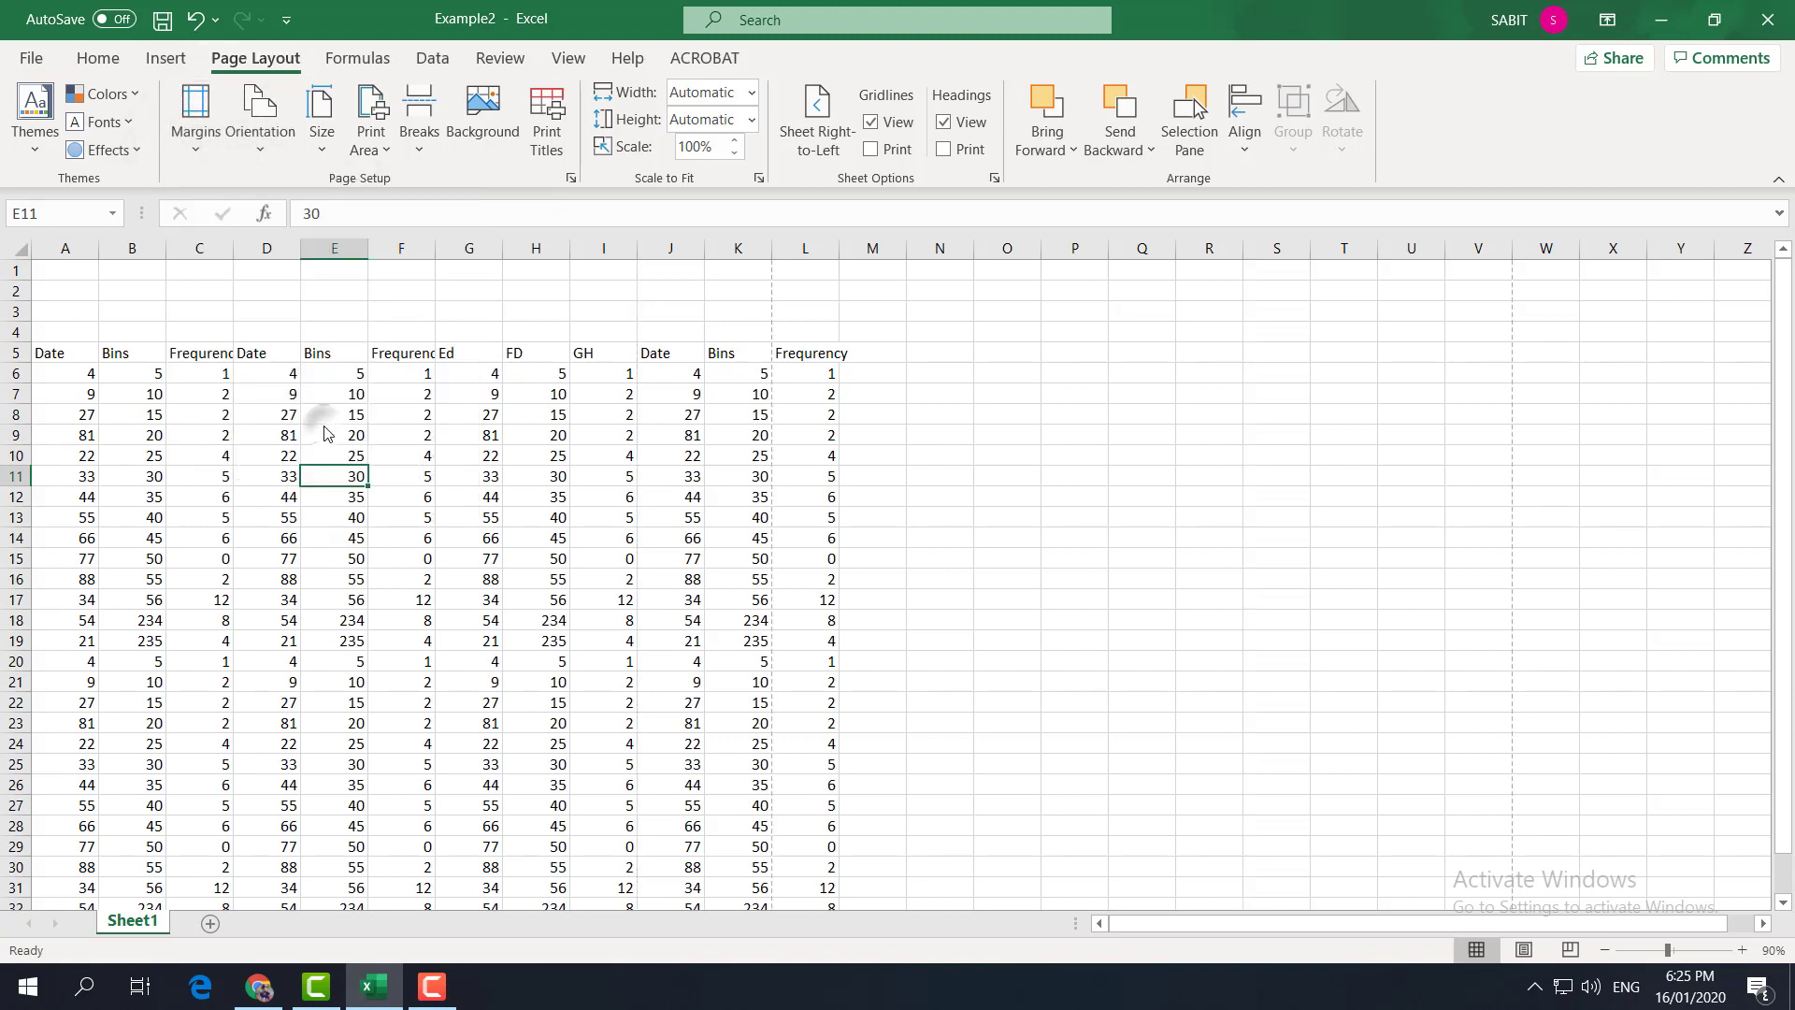
click(400, 517)
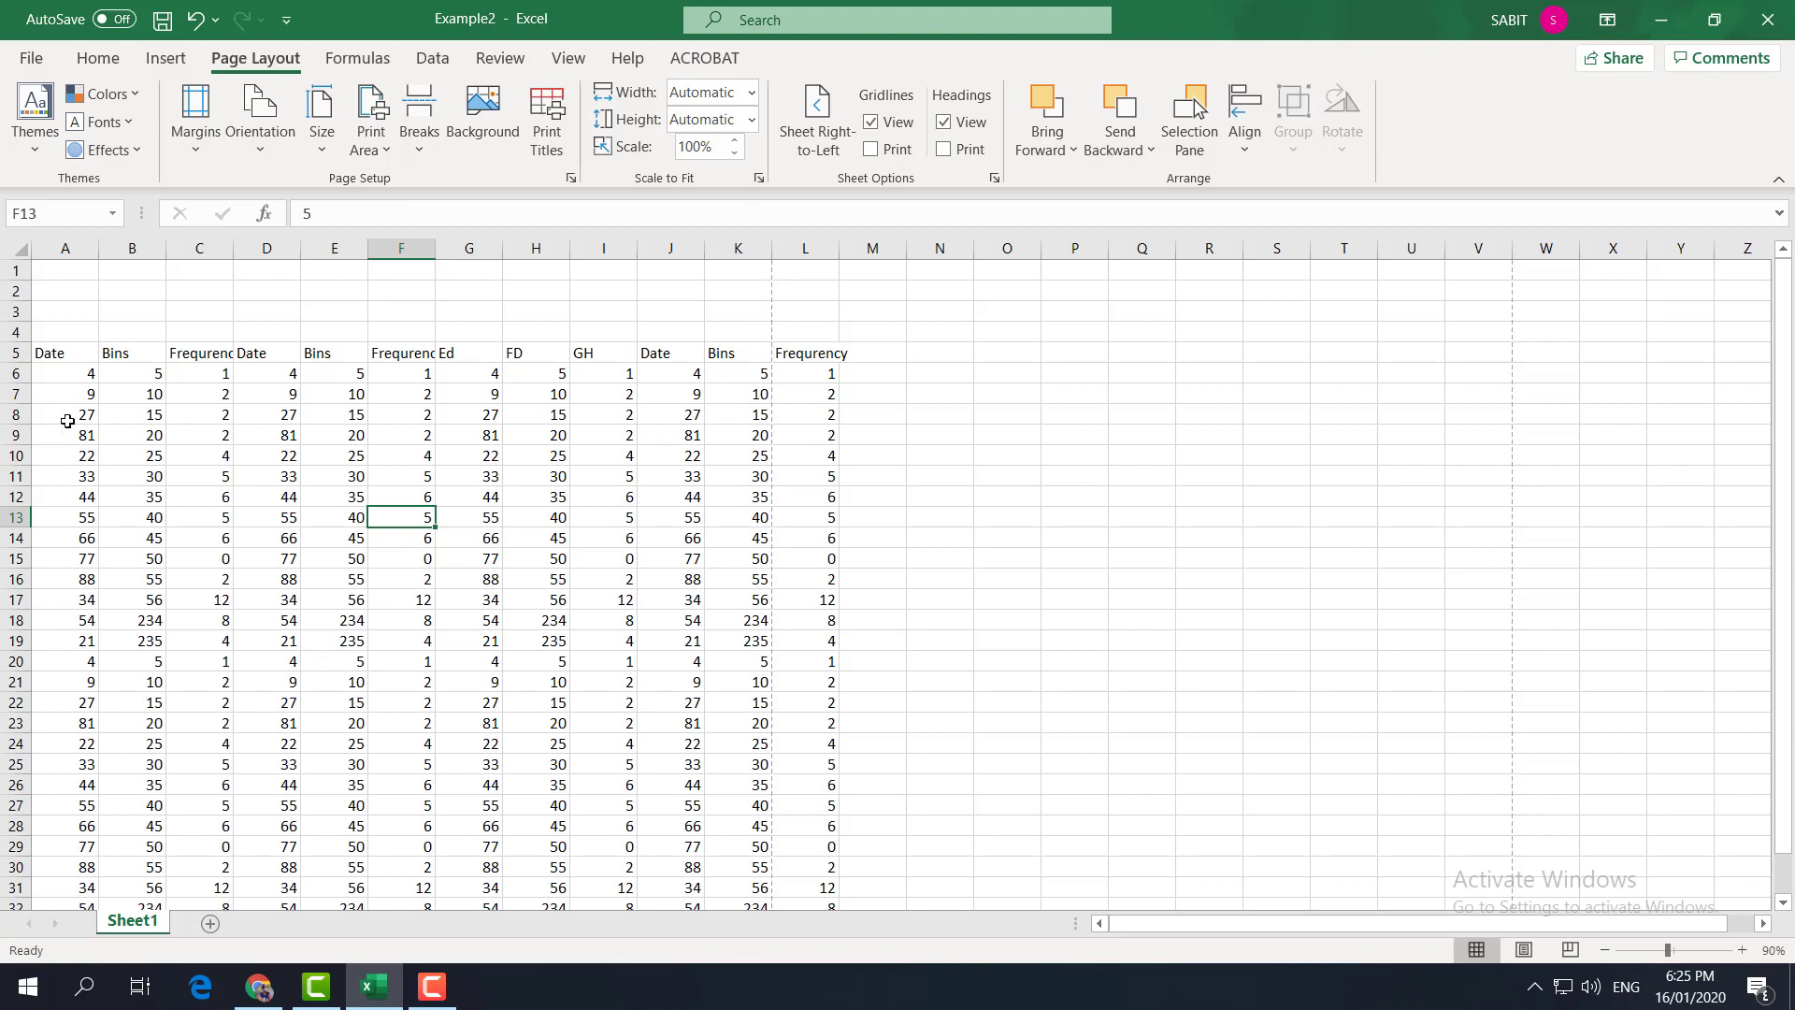
Step: Narrow columns I, C, D, G and E
click(818, 241)
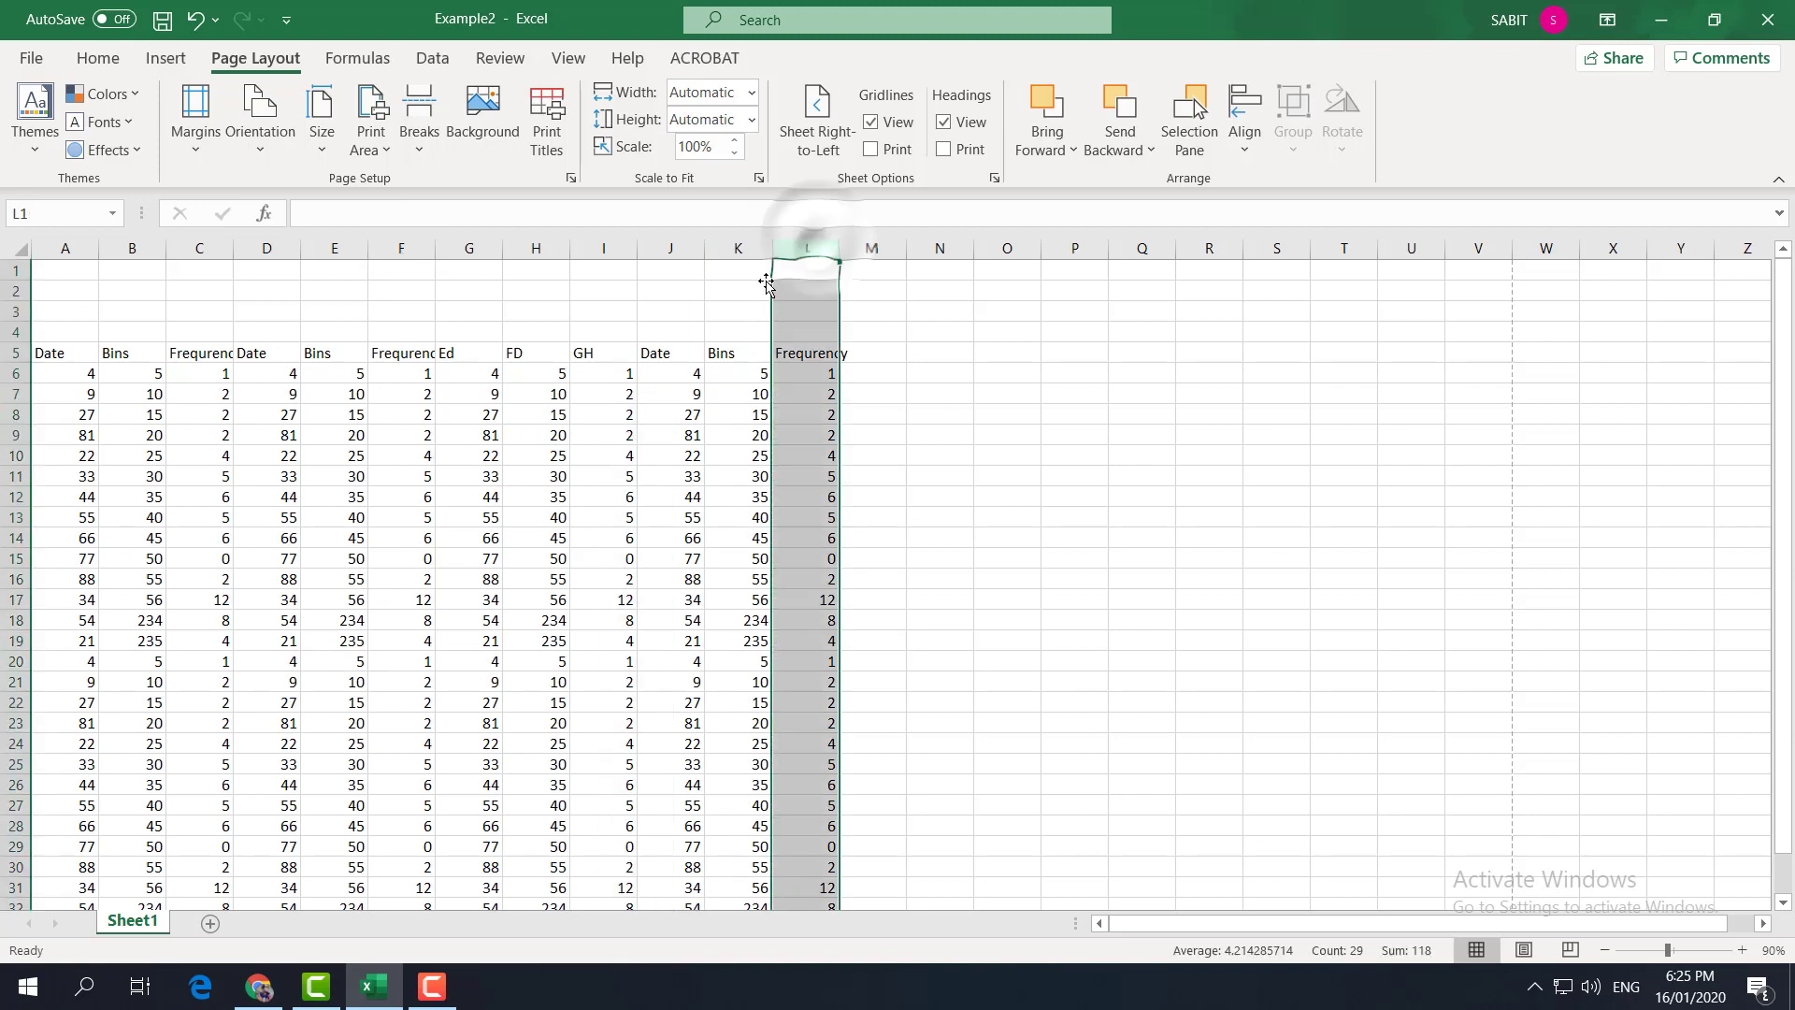
click(154, 394)
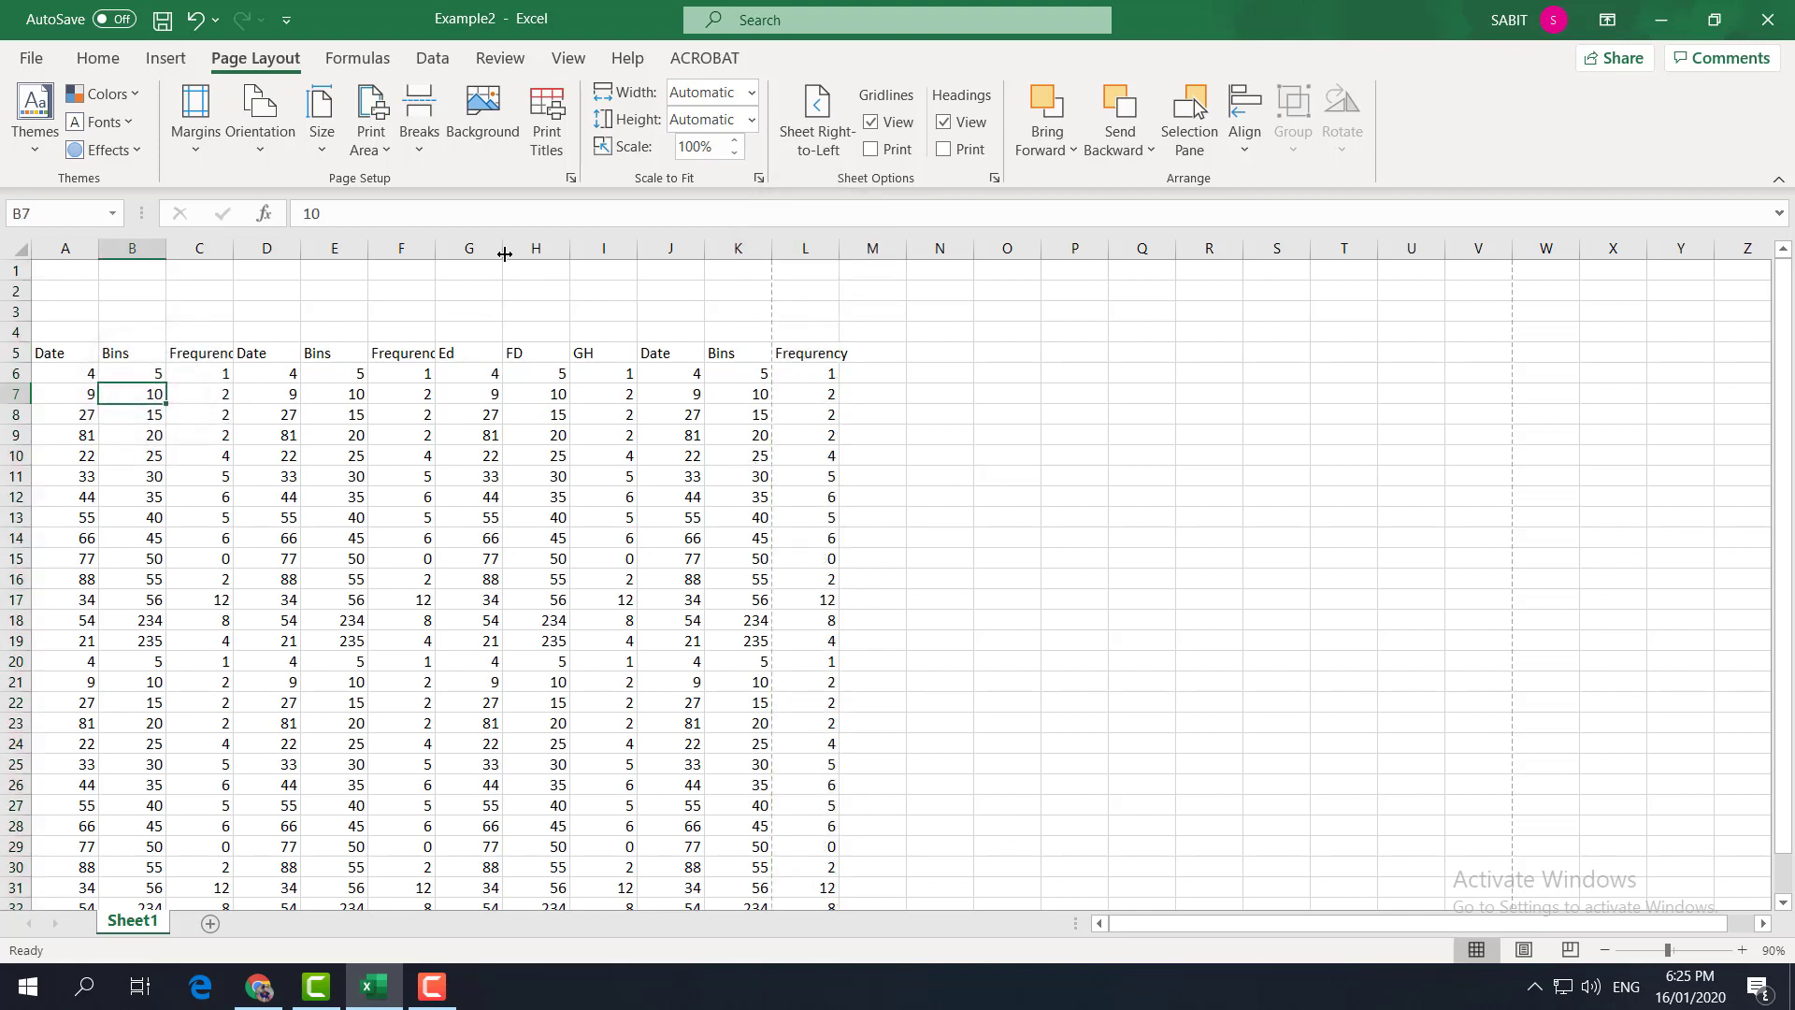
drag(637, 247, 725, 246)
scroll(748, 430, down, 3)
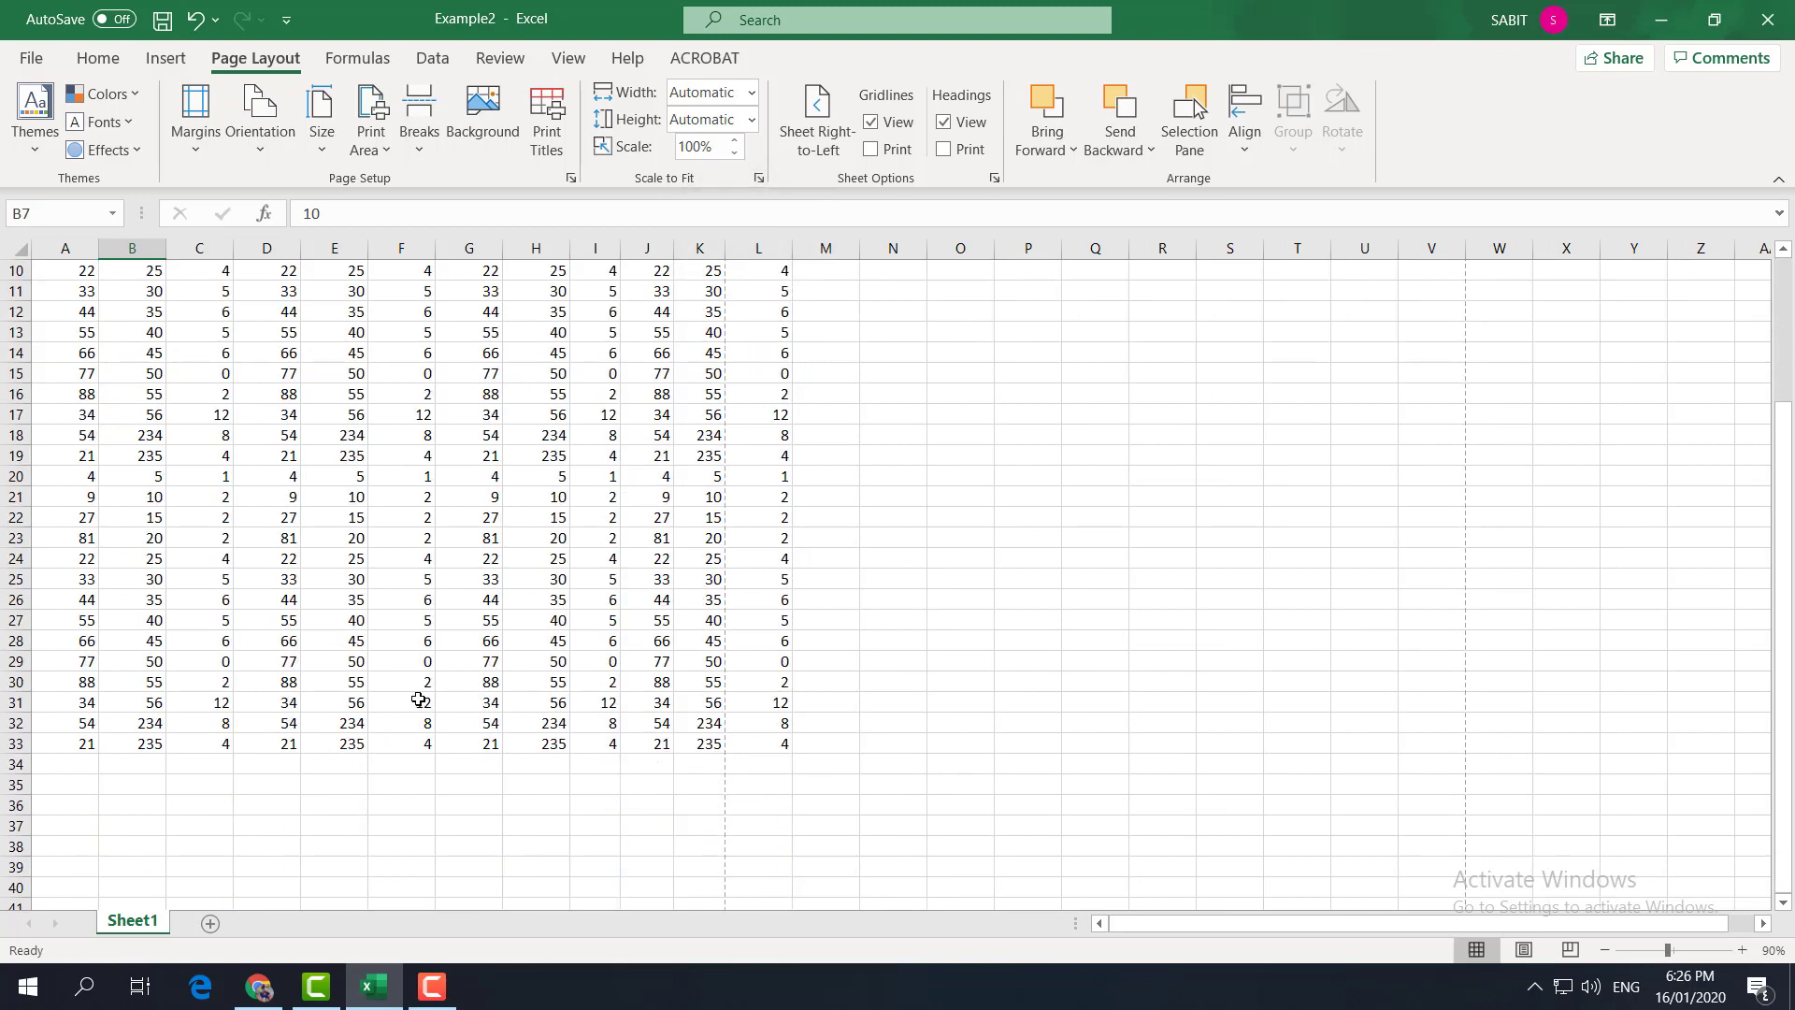
scroll(418, 699, up, 3)
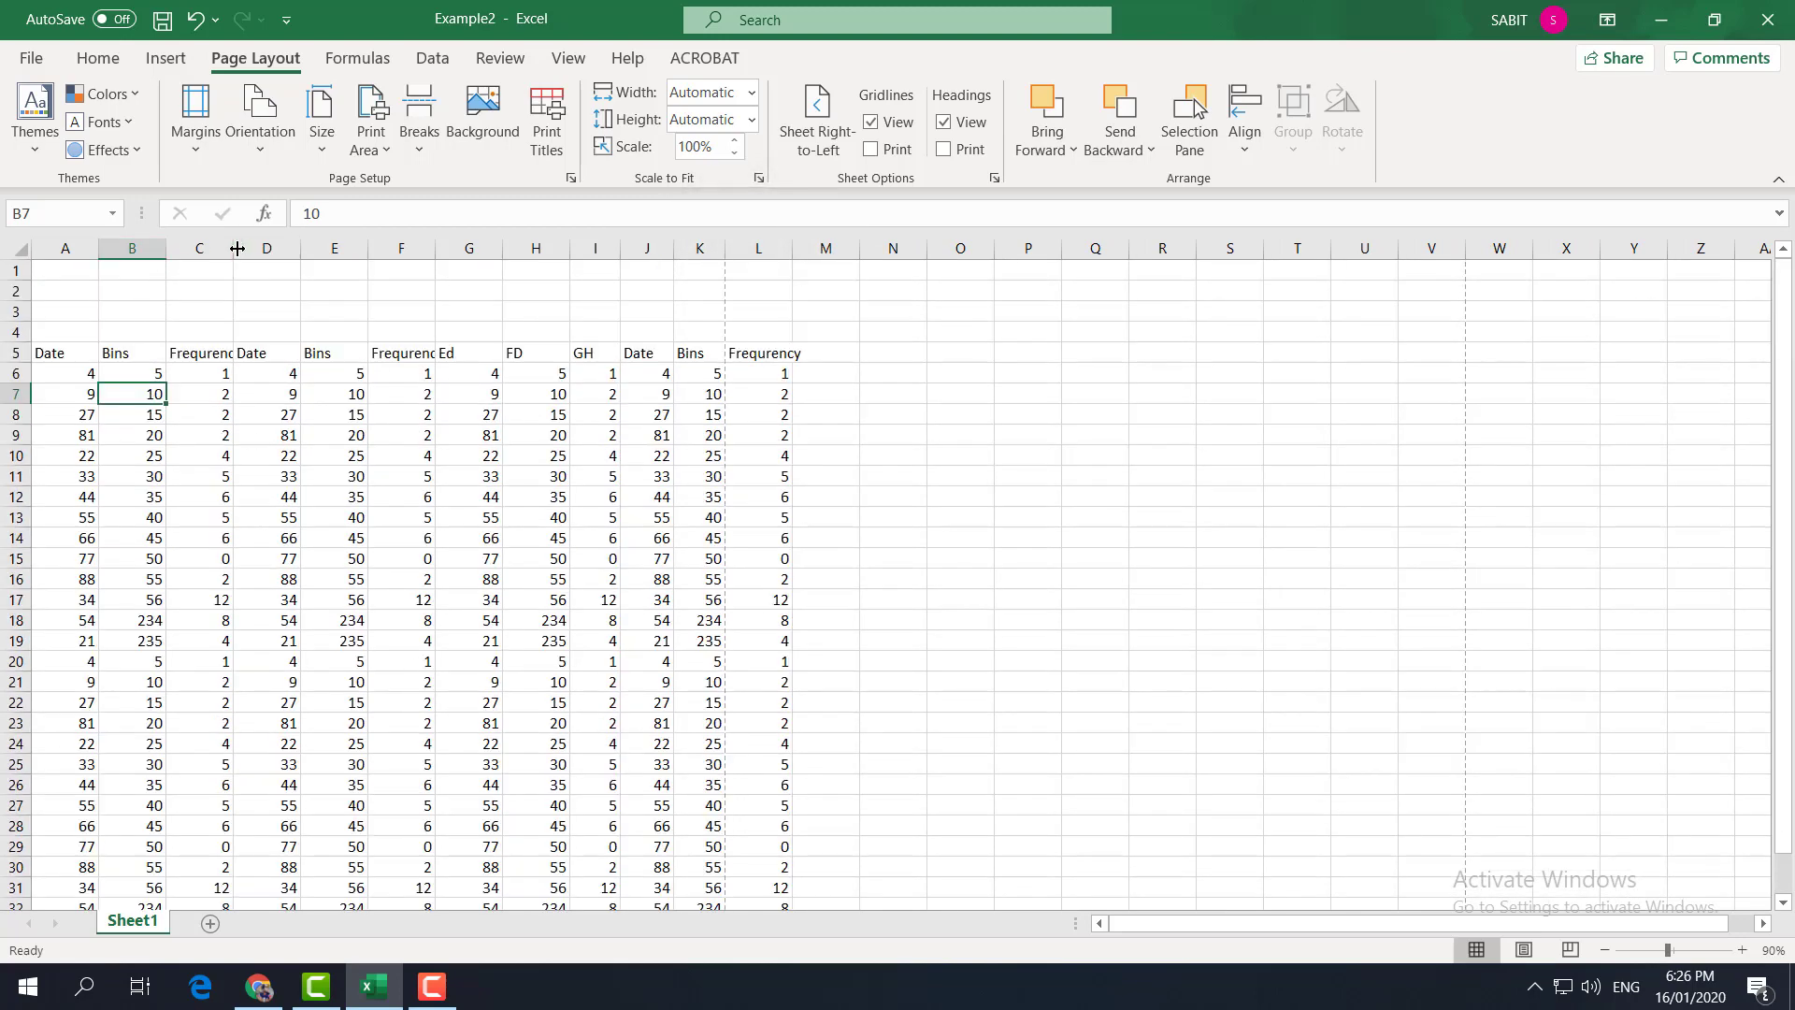
drag(232, 247, 218, 248)
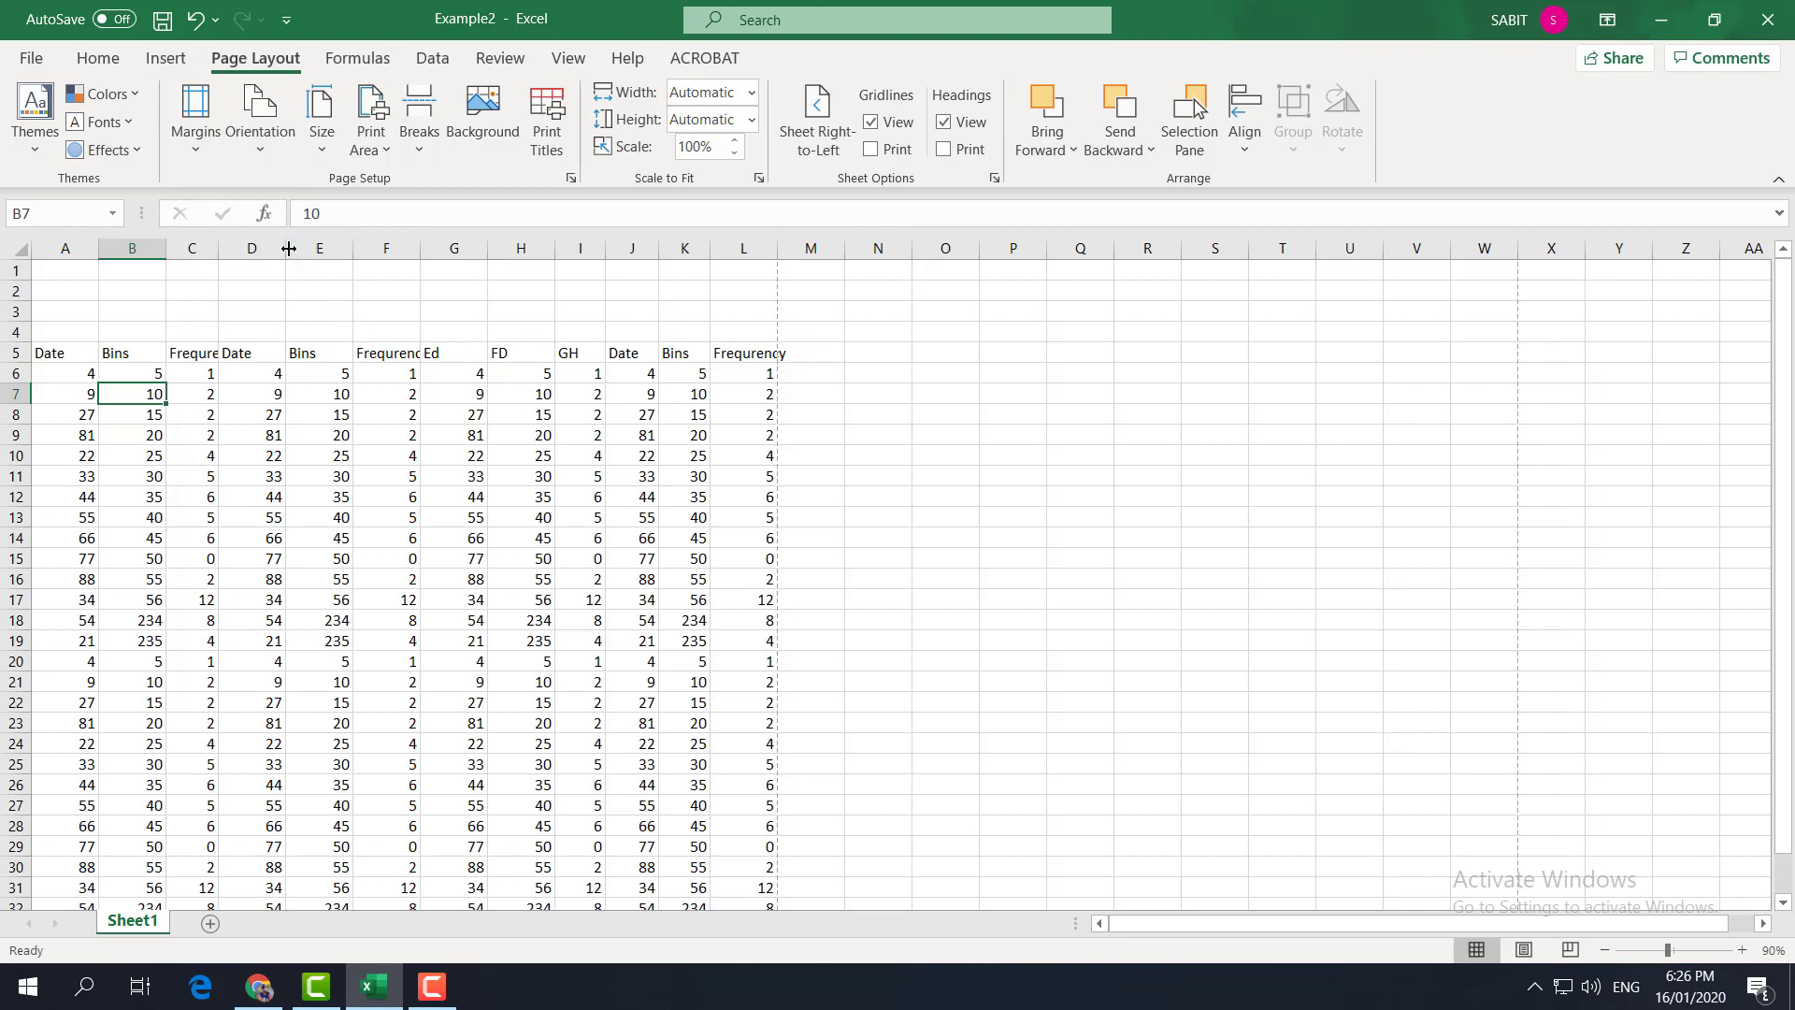
drag(289, 248, 278, 247)
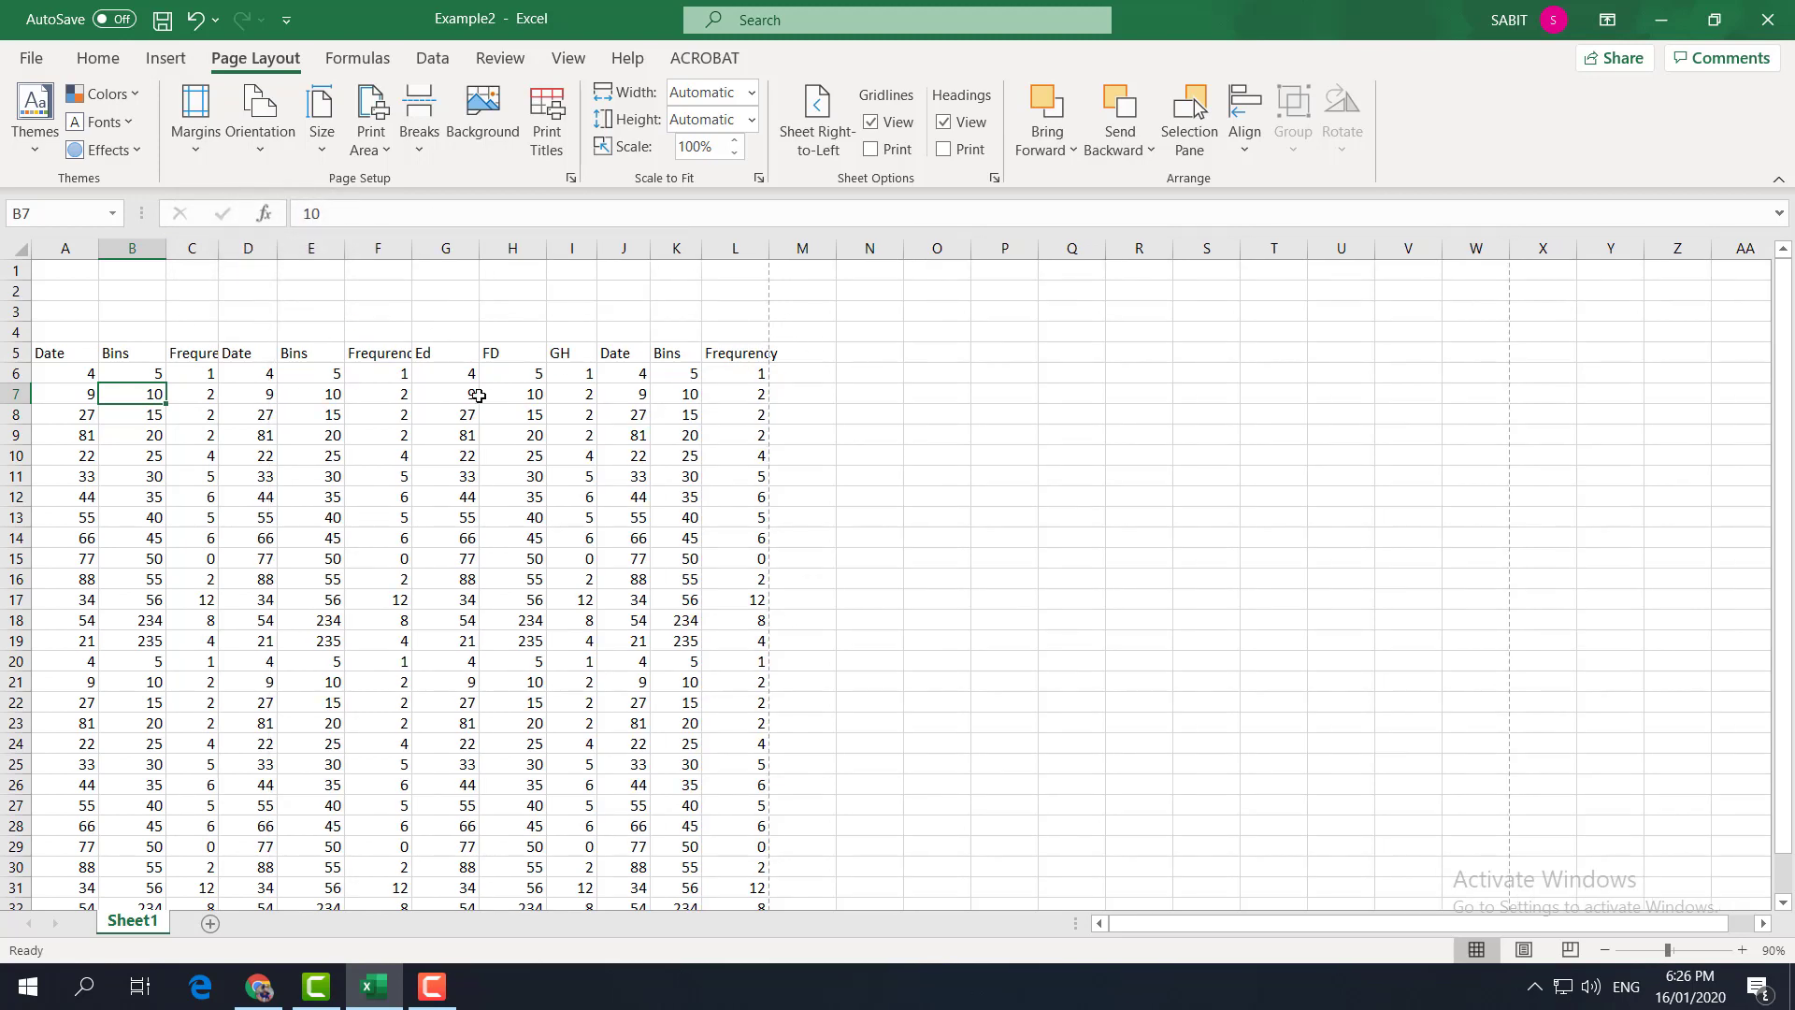
click(205, 371)
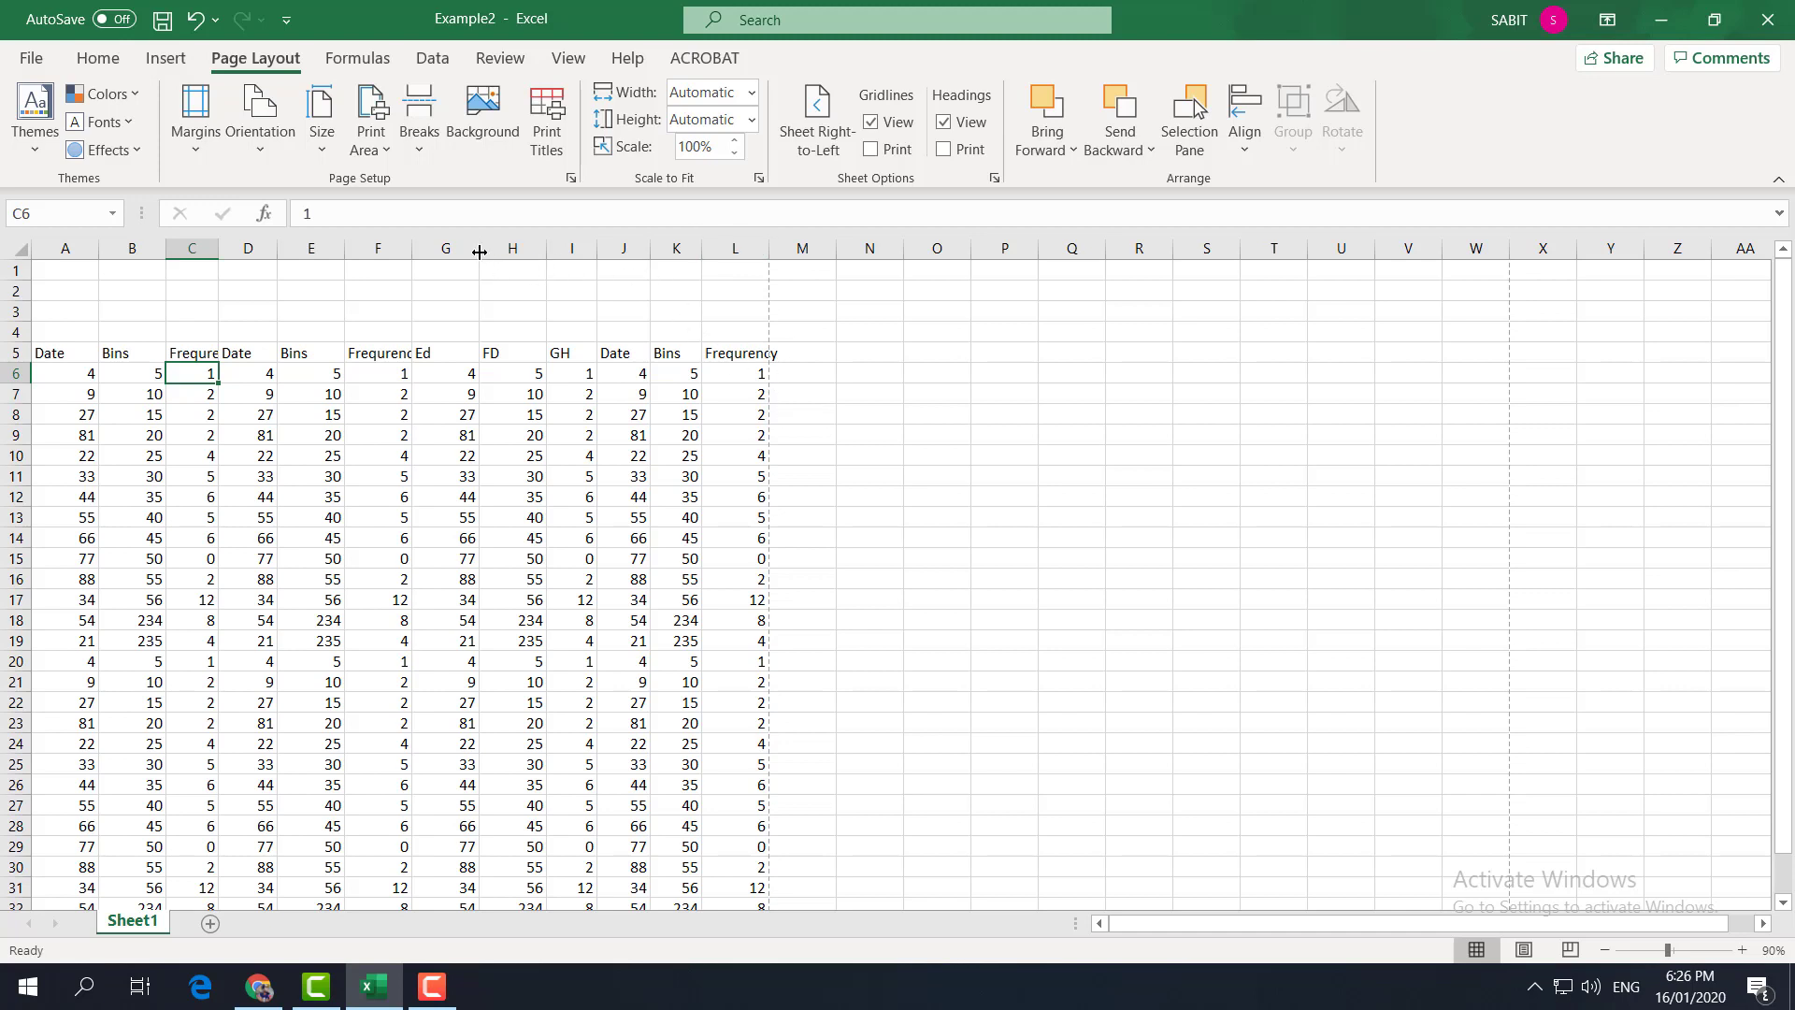
drag(480, 251, 459, 250)
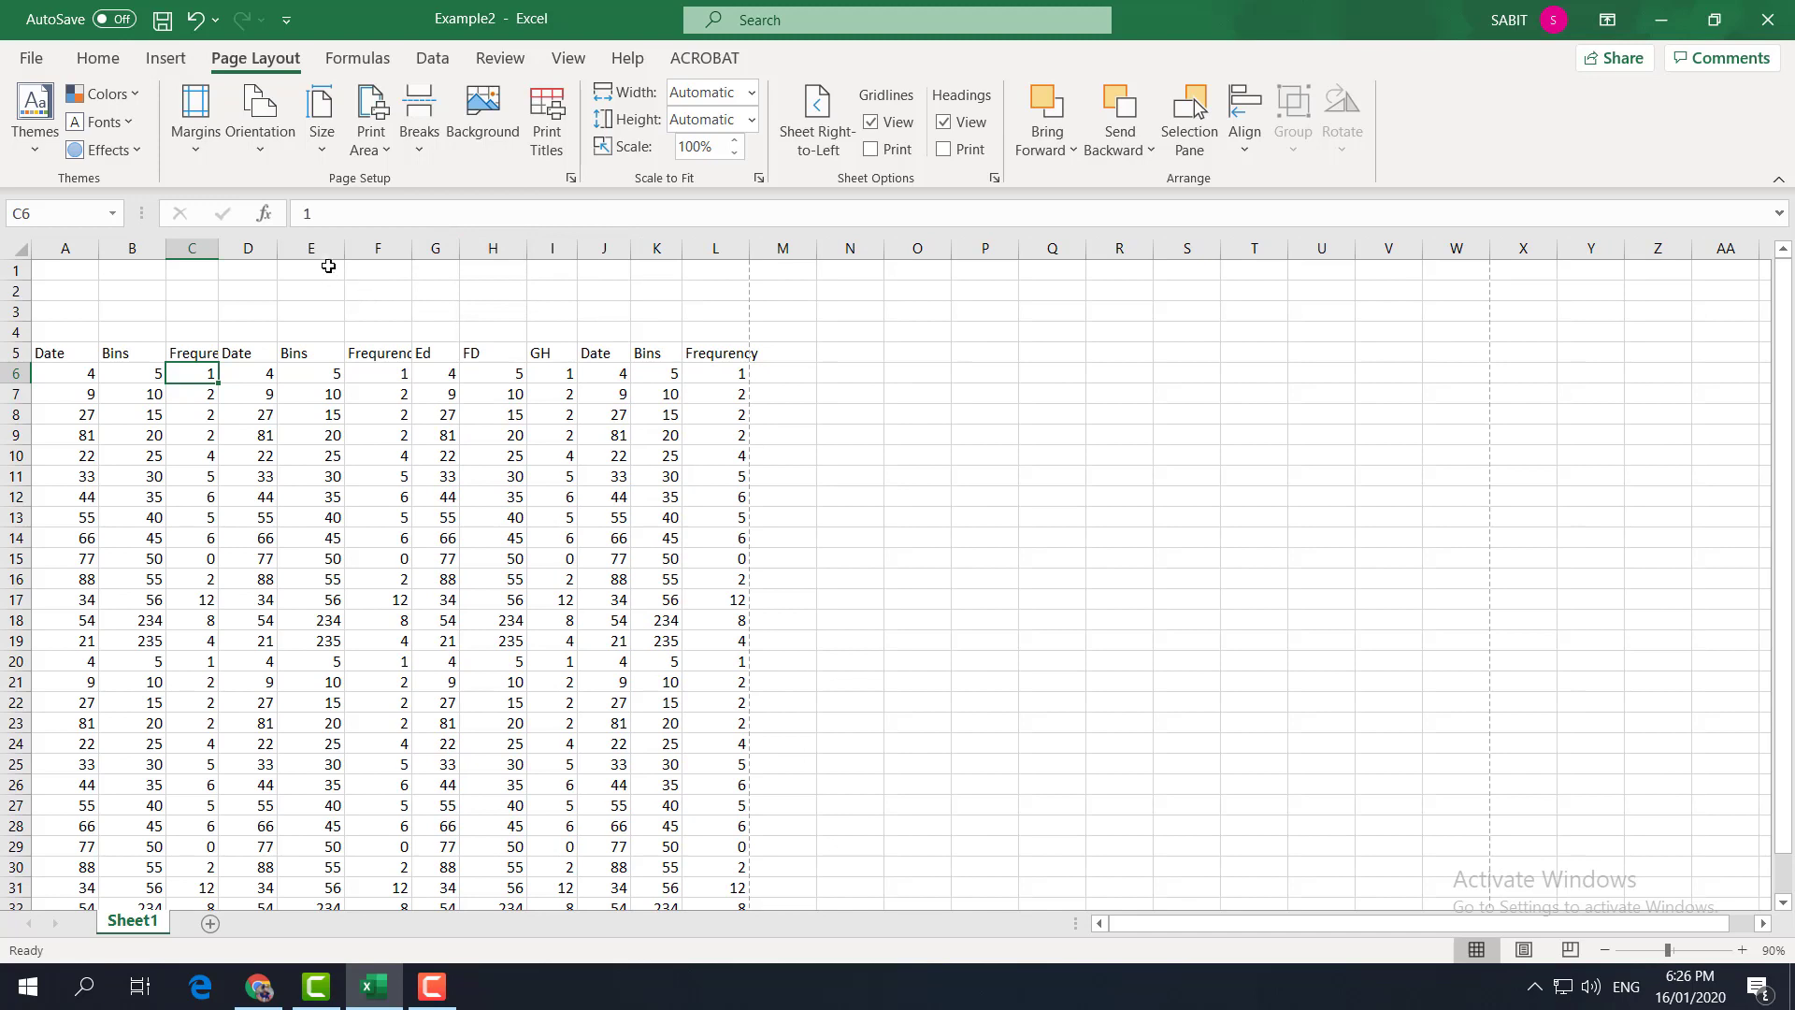
drag(345, 249, 324, 250)
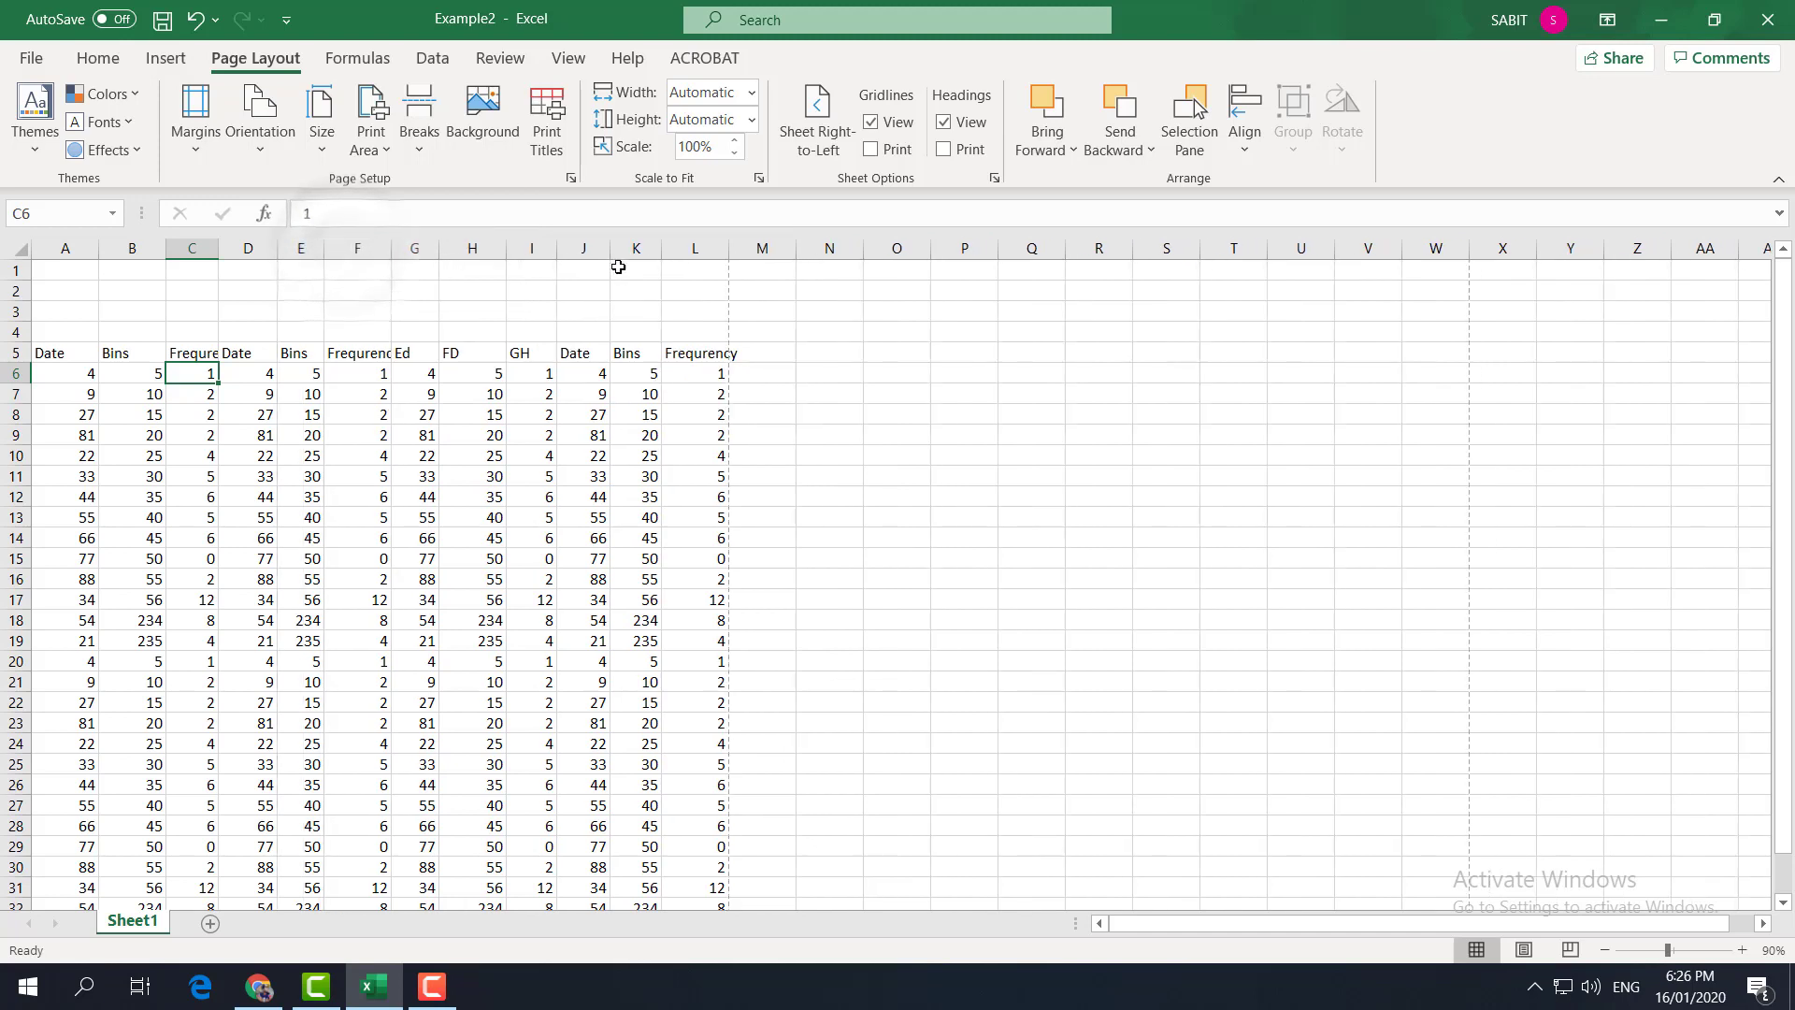
Step: Set the Frequency heading in L5 to font size 8 and preview the one-page portrait layout
click(711, 355)
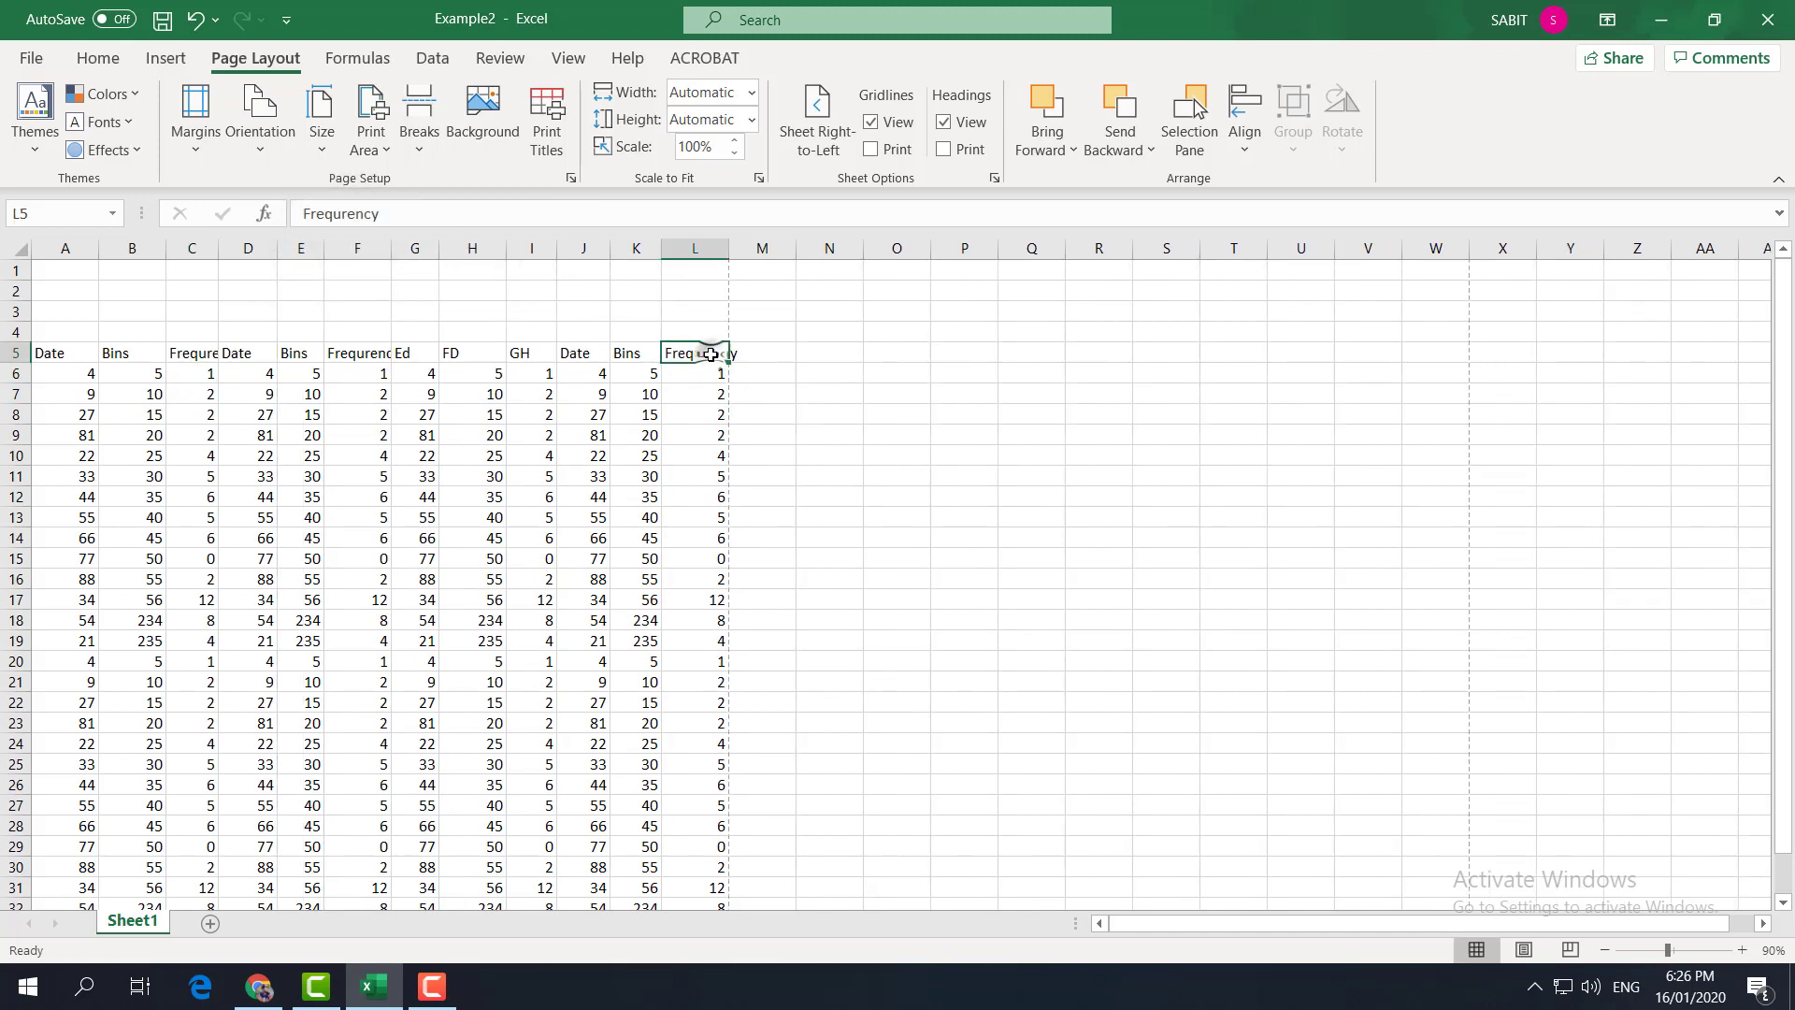
click(98, 58)
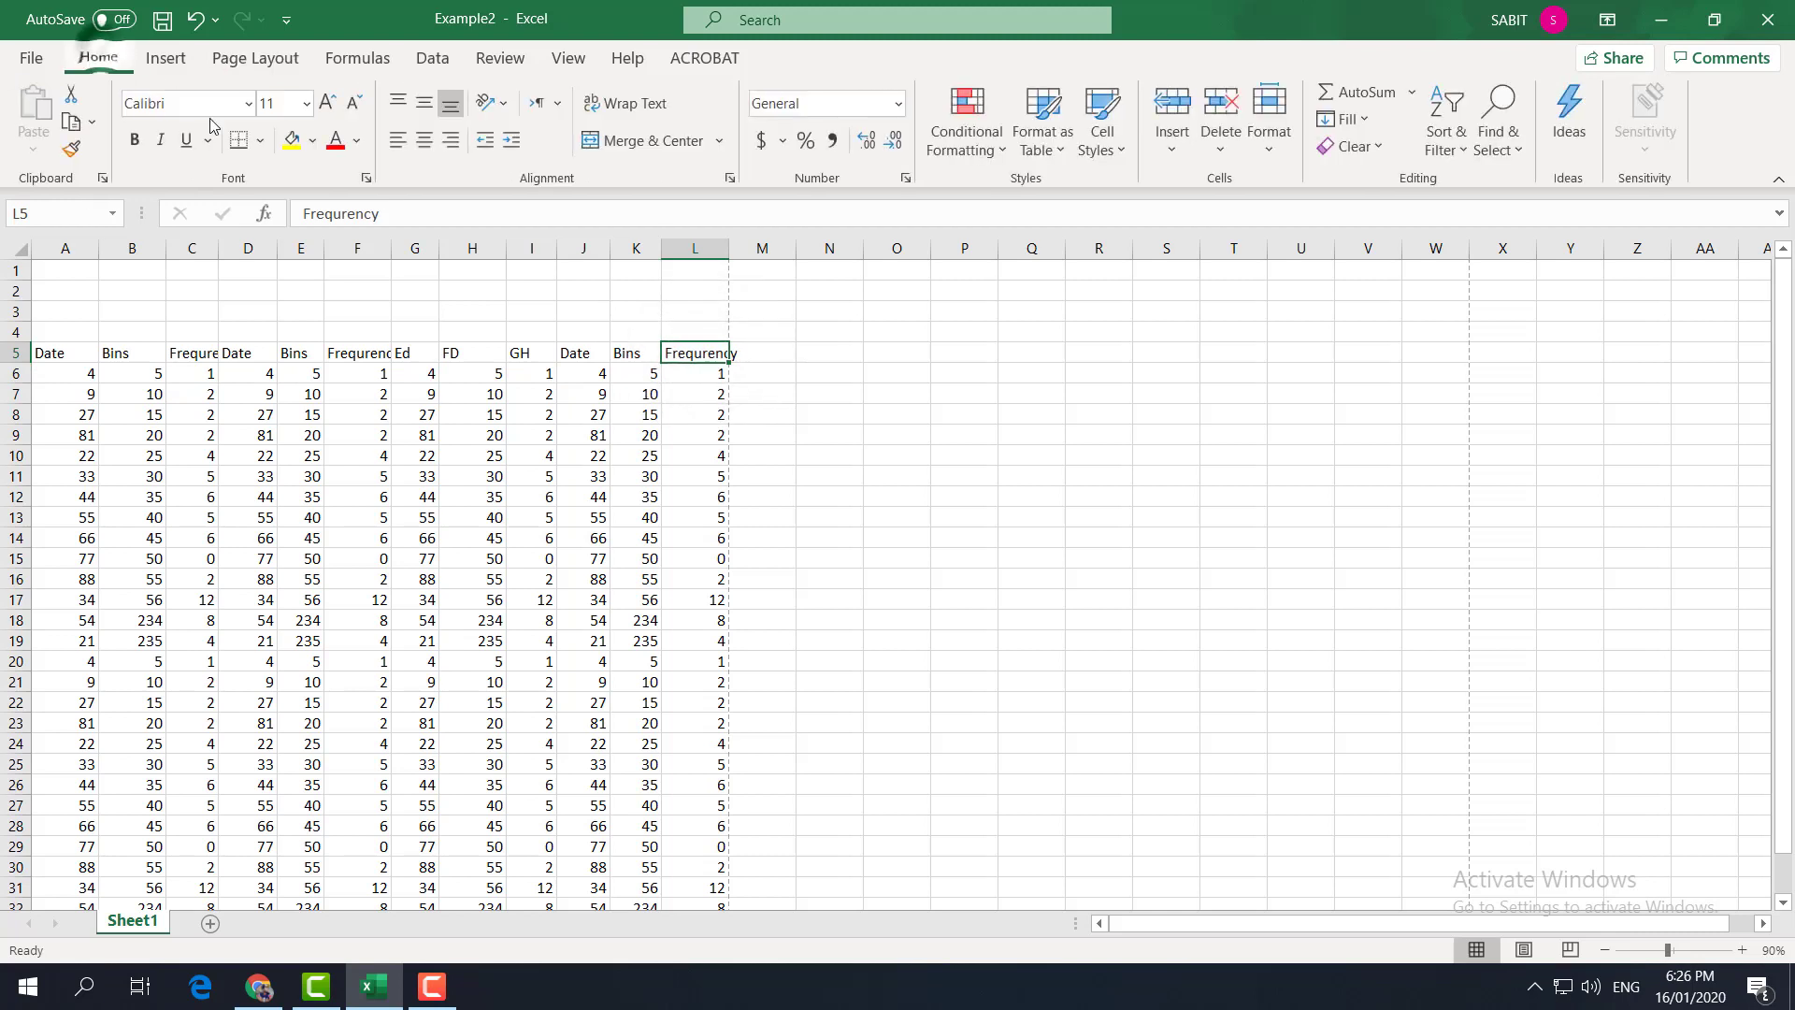
click(306, 103)
click(273, 124)
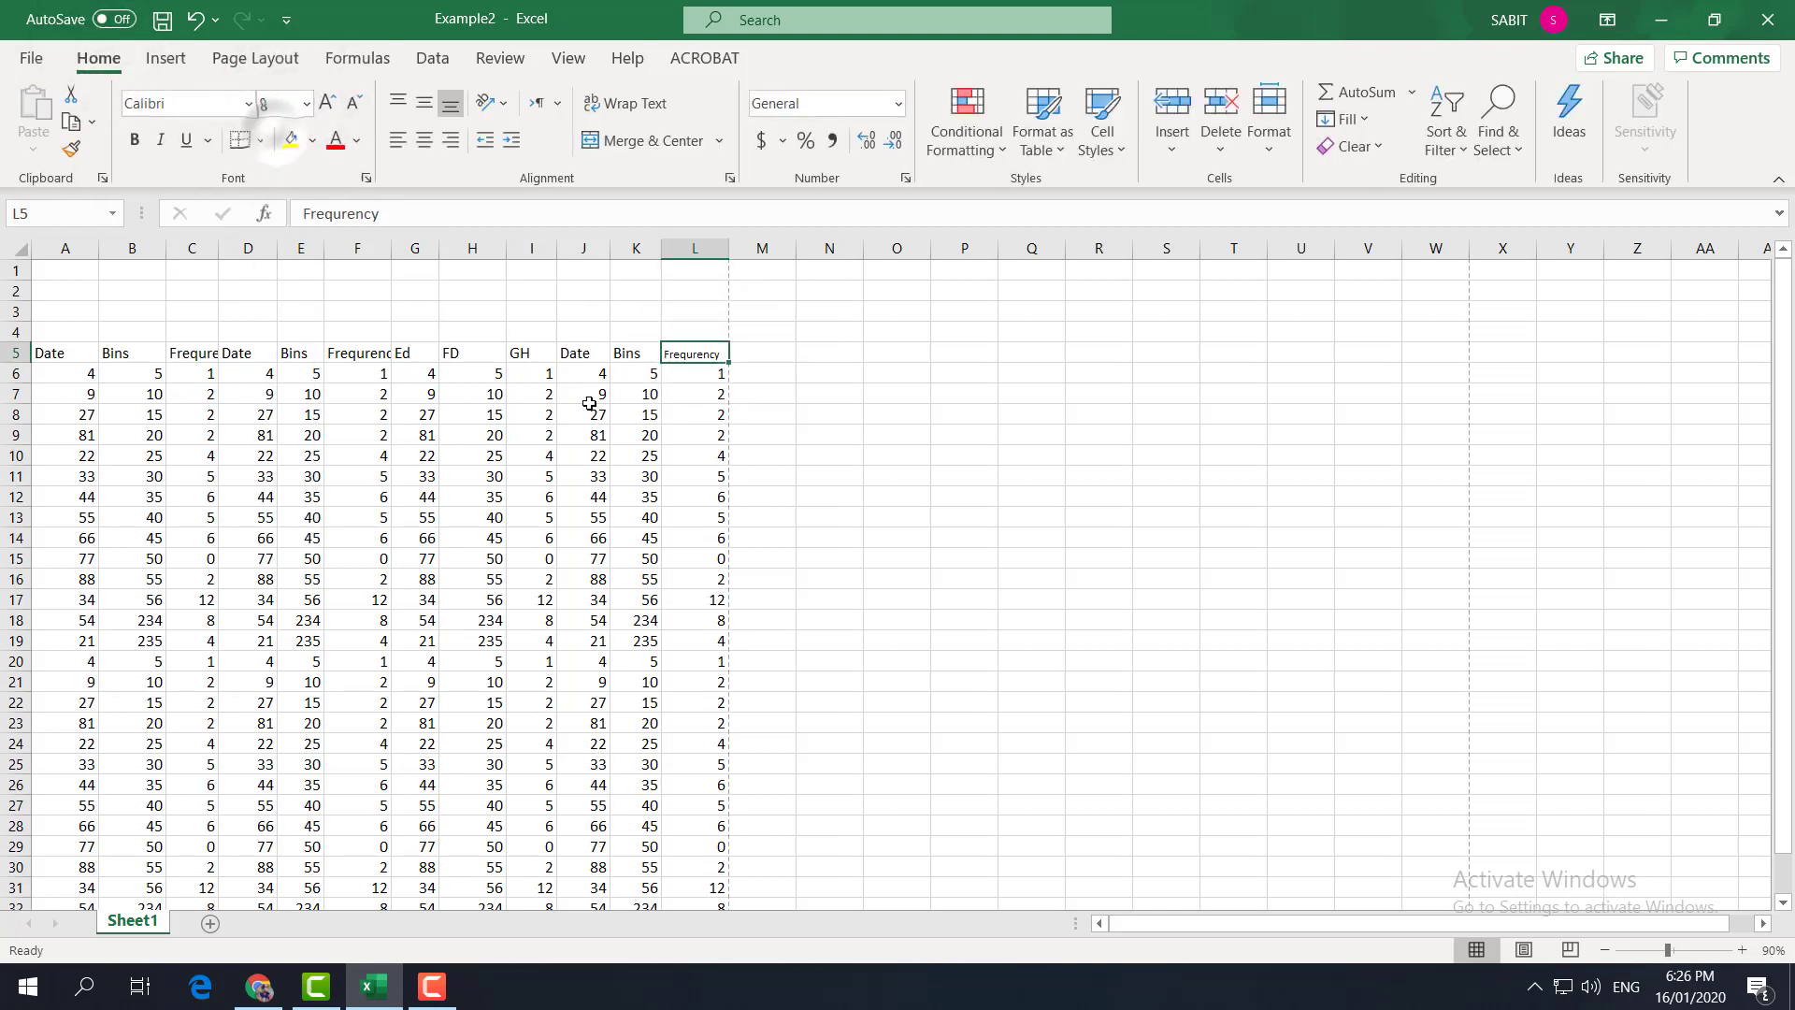
click(718, 392)
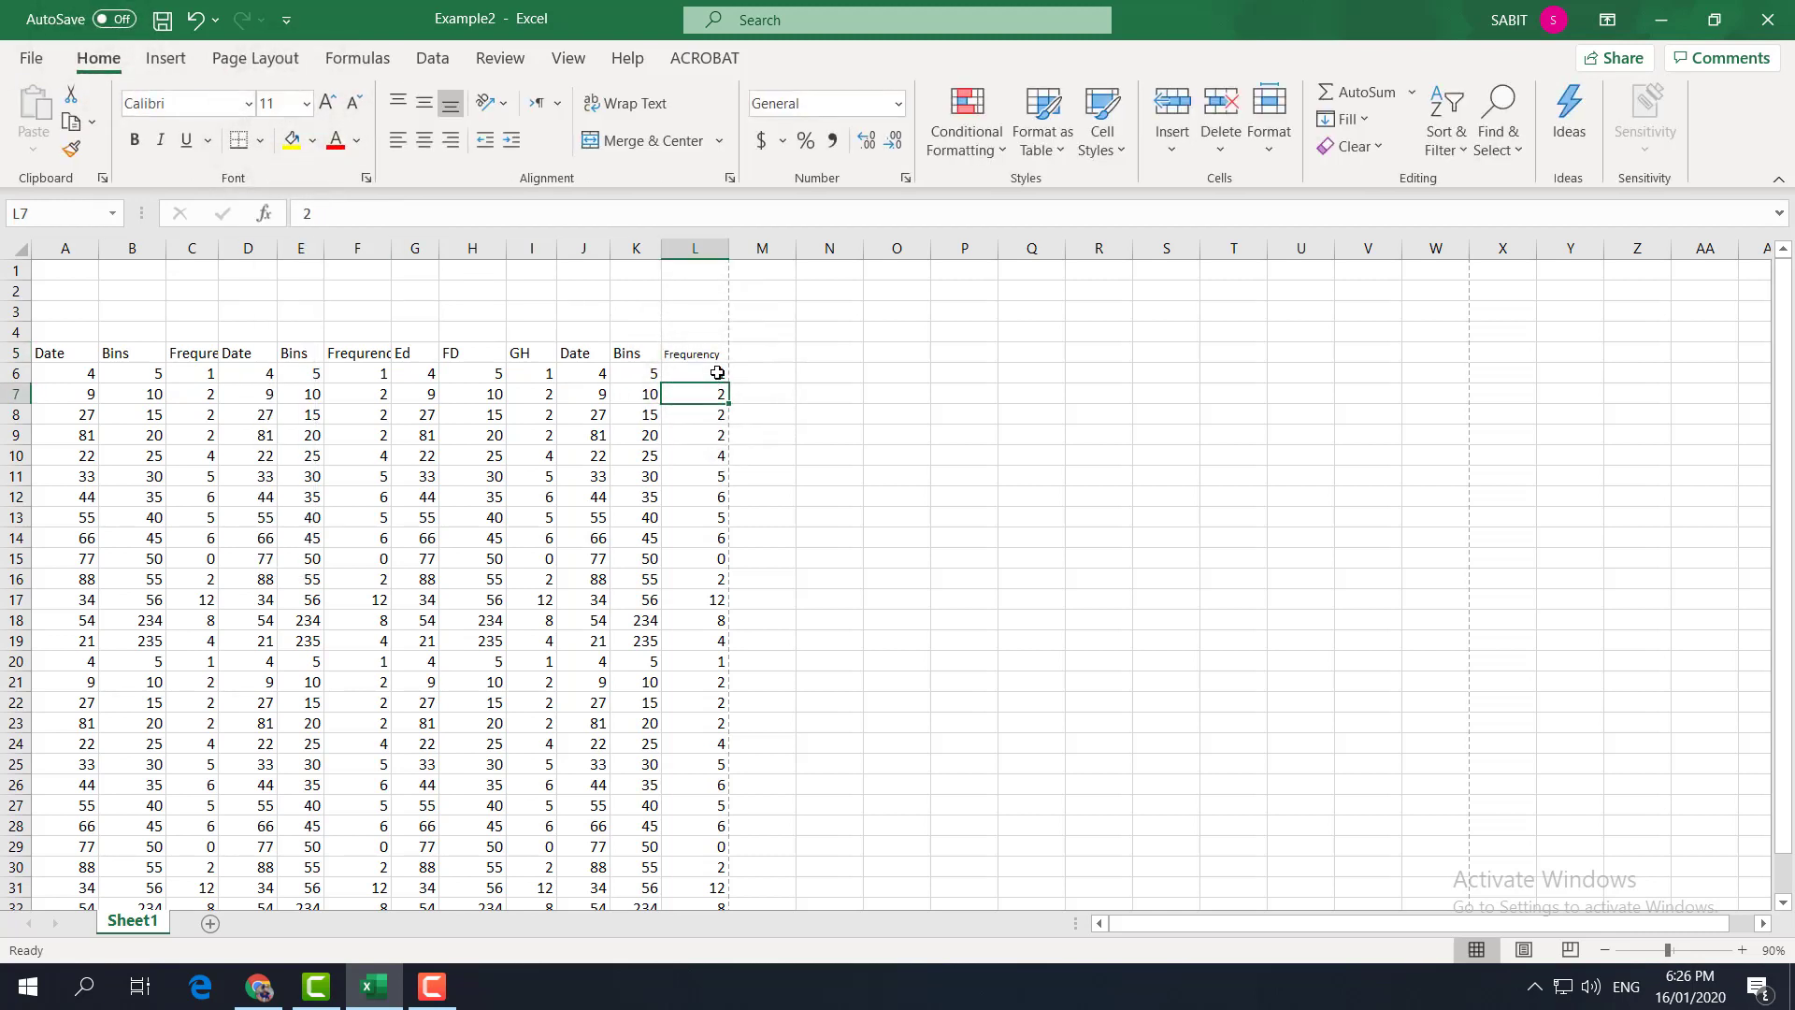
drag(718, 373, 720, 810)
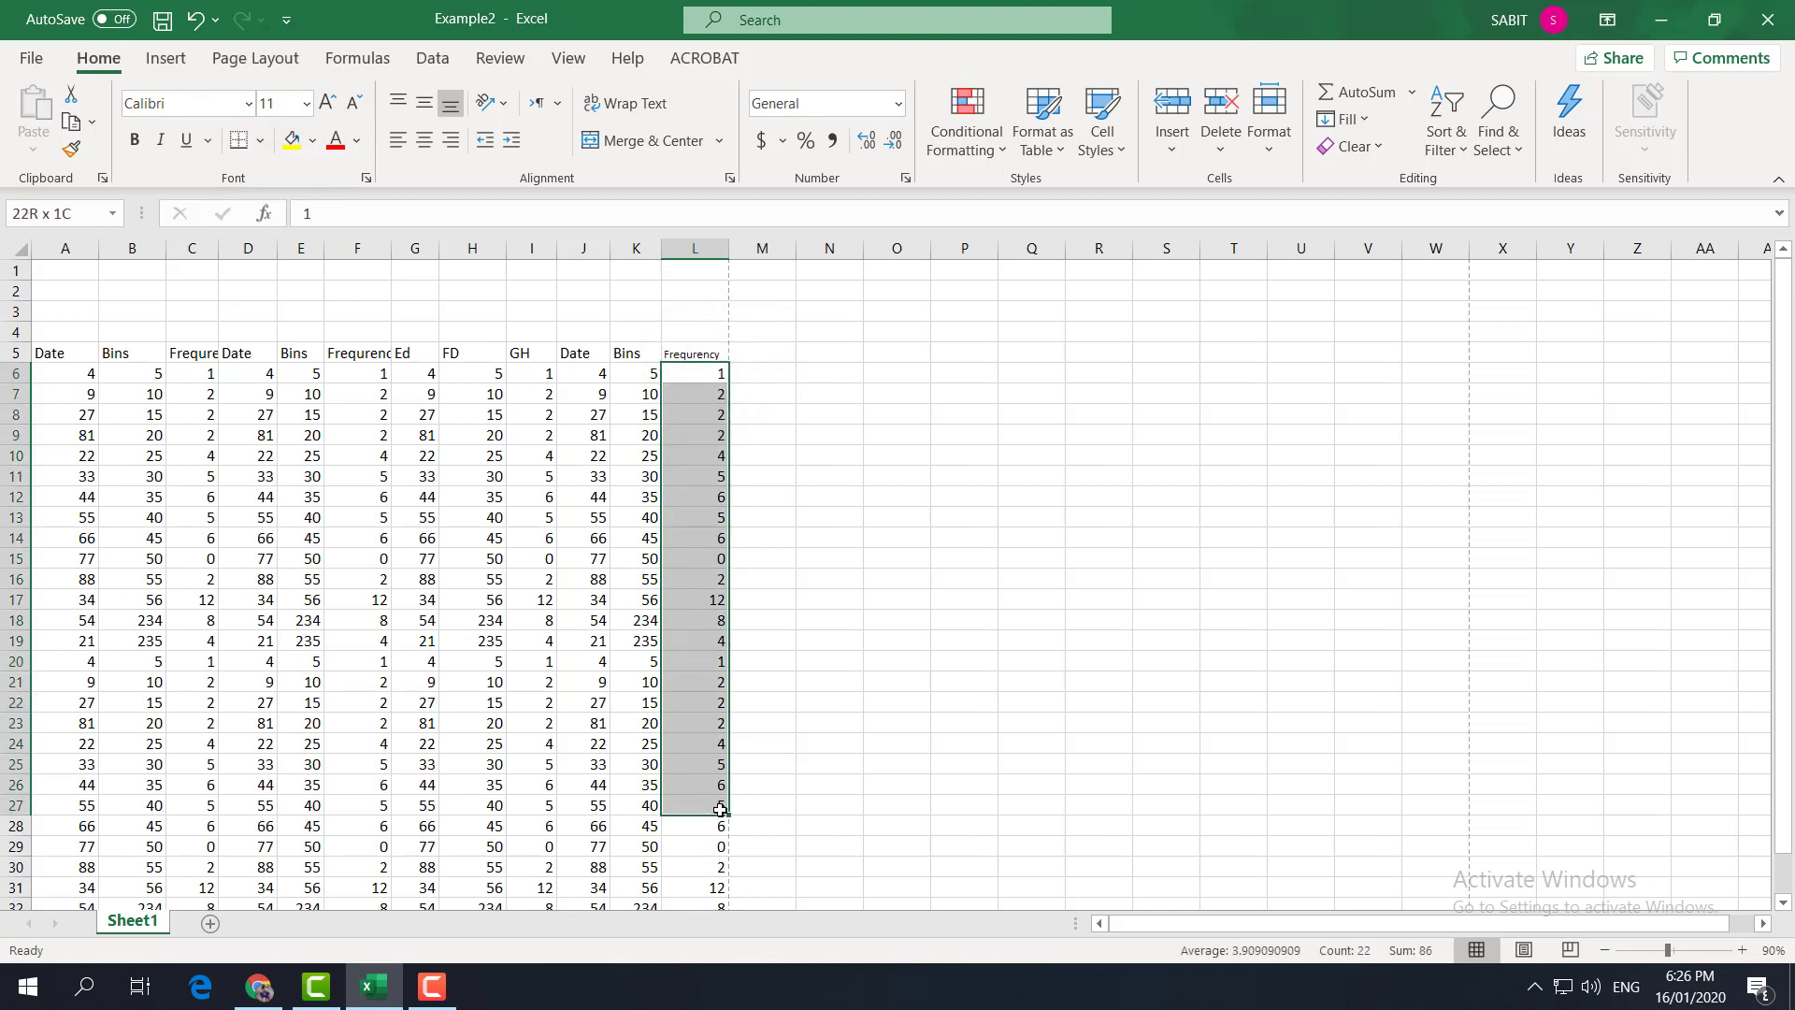
click(683, 392)
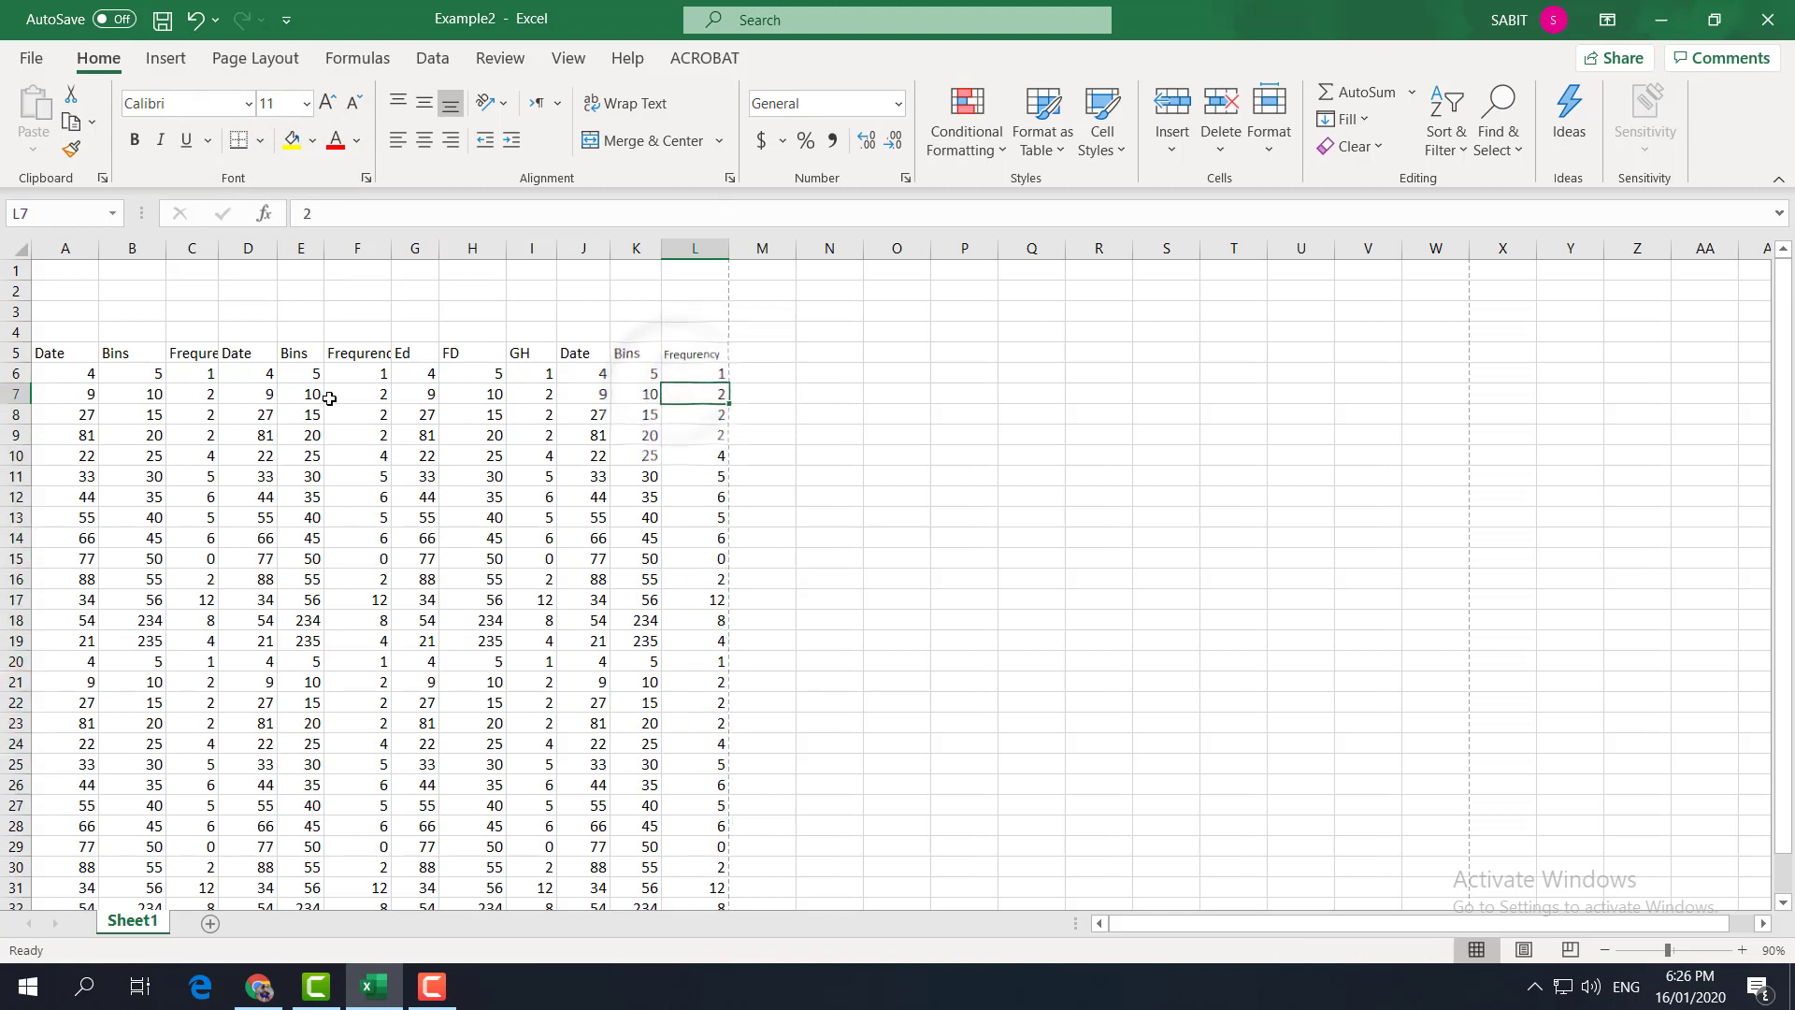
click(52, 354)
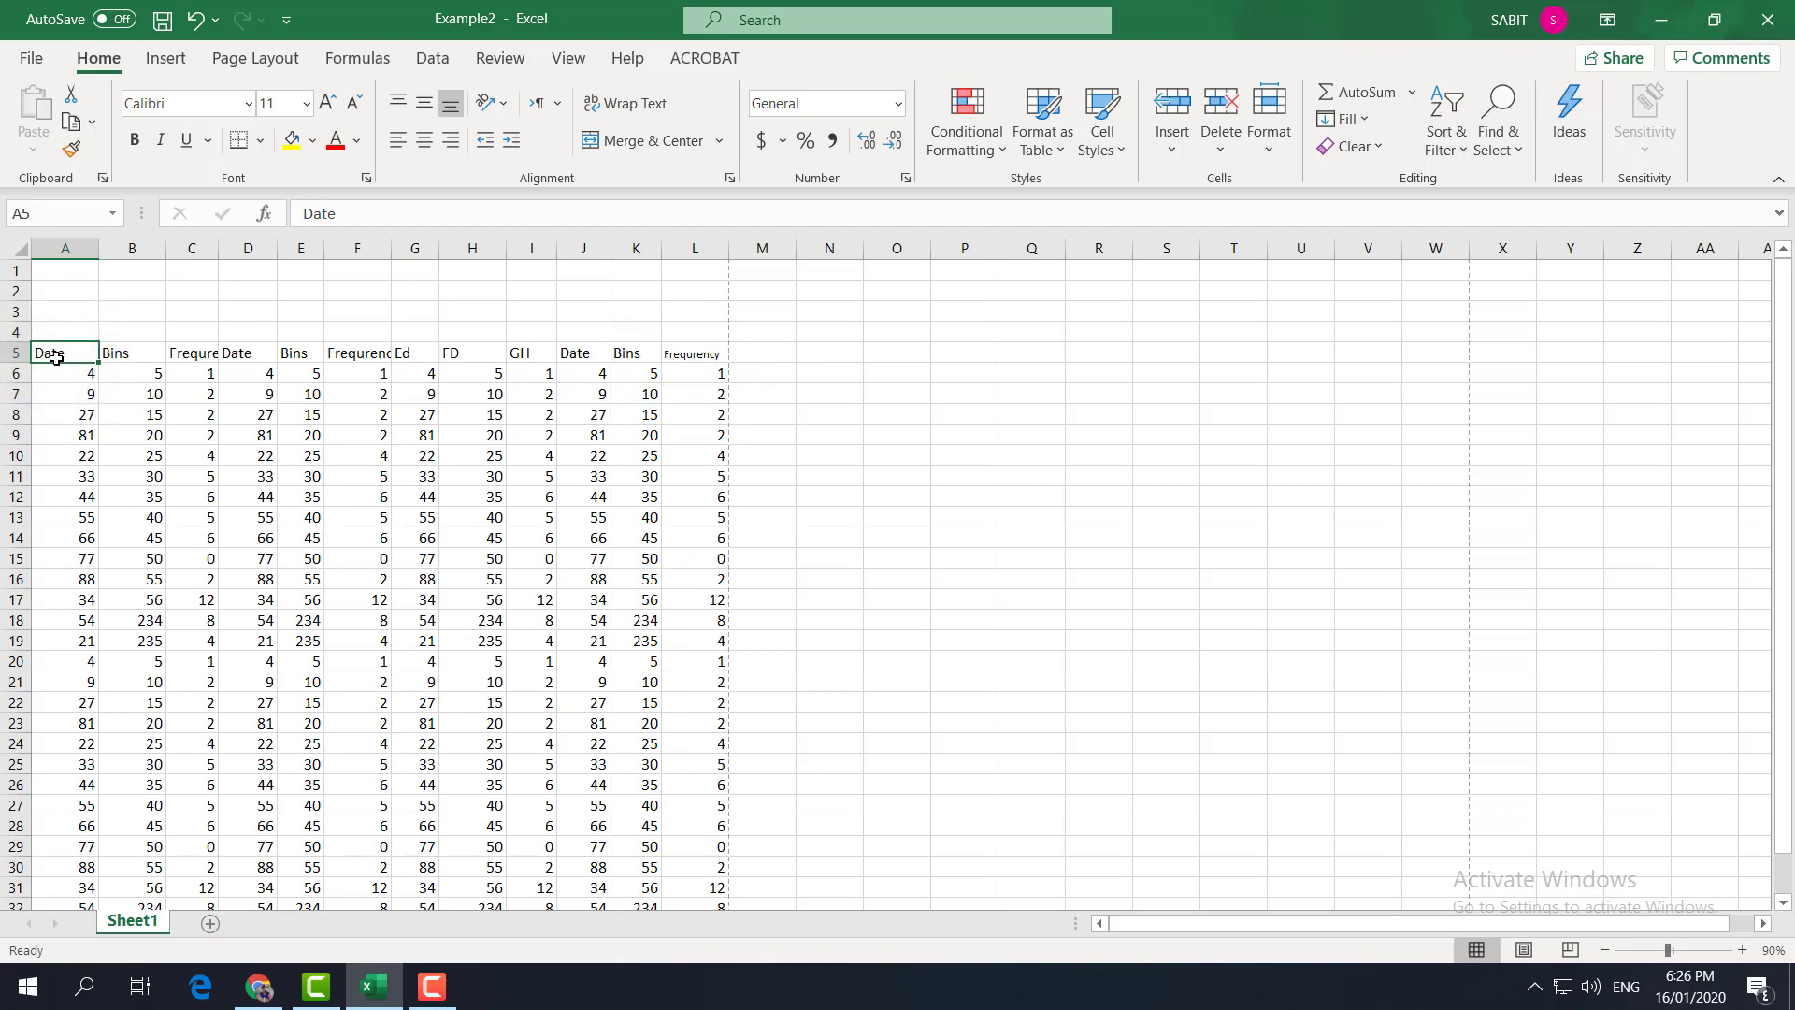
key(ctrl+p)
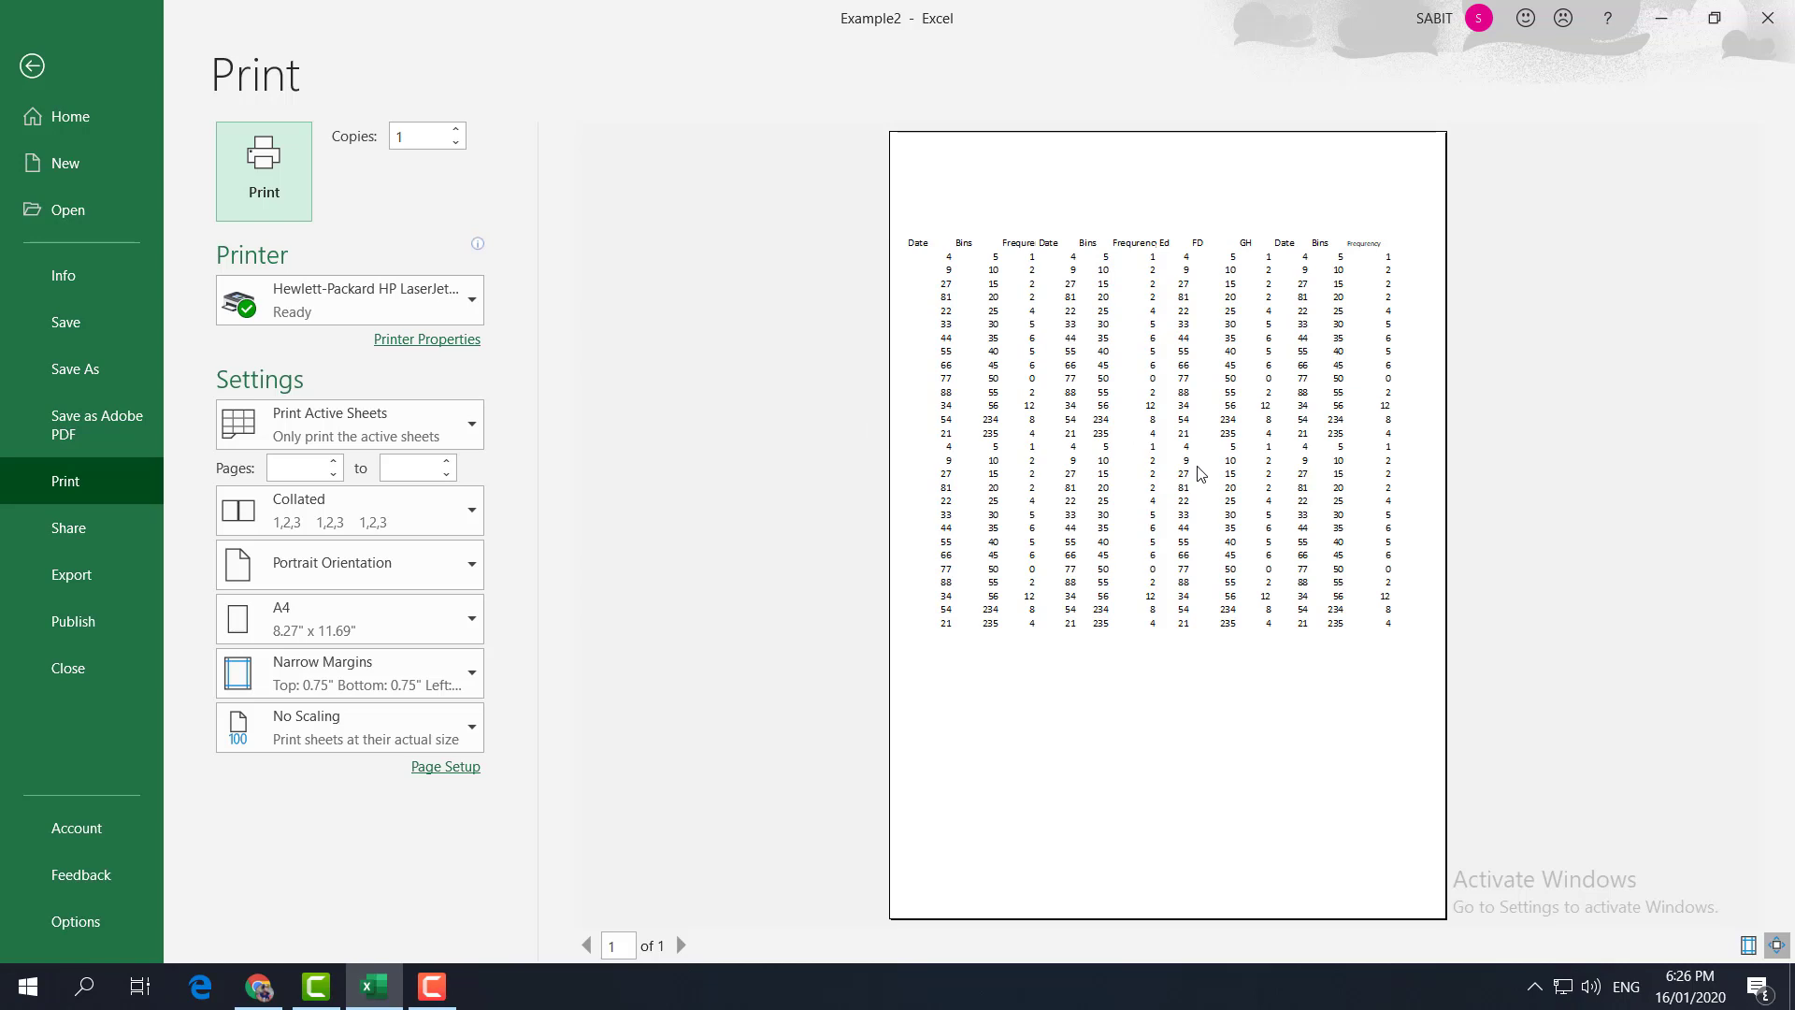
key(Escape)
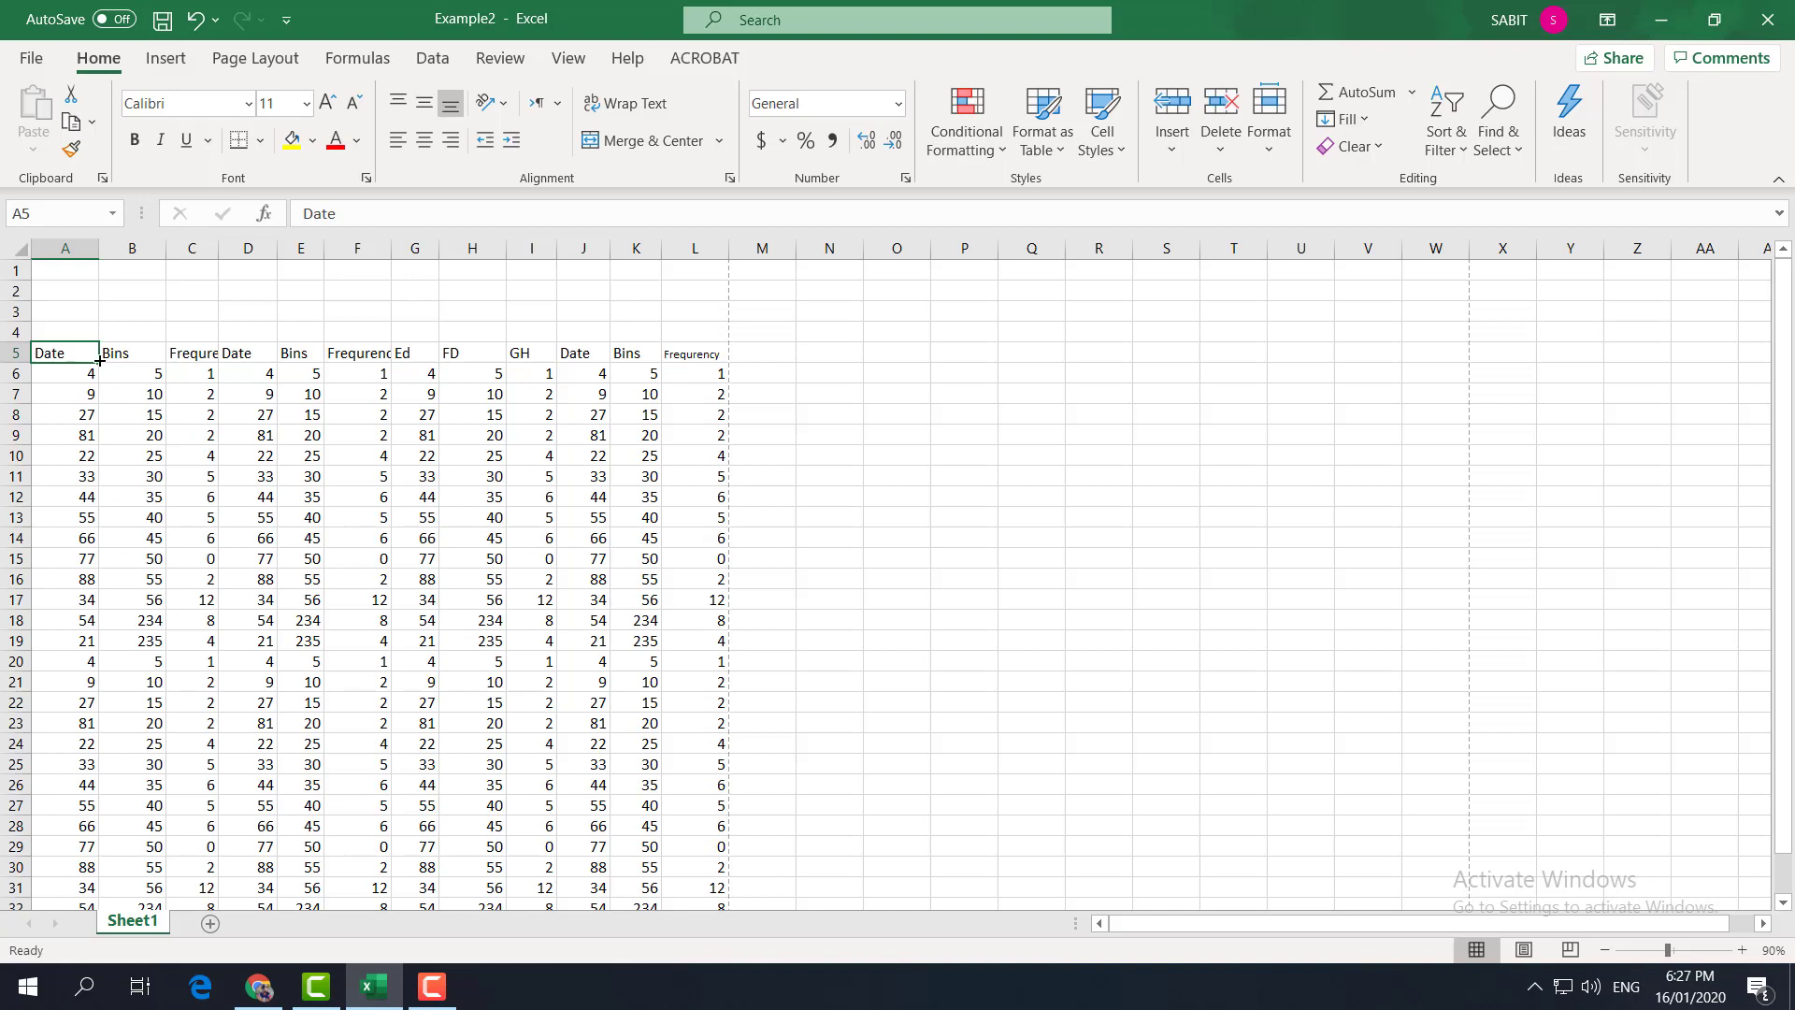
Step: Select B5:I20 and preview the sheet on one portrait A4 page with Narrow Margins
drag(66, 350, 420, 703)
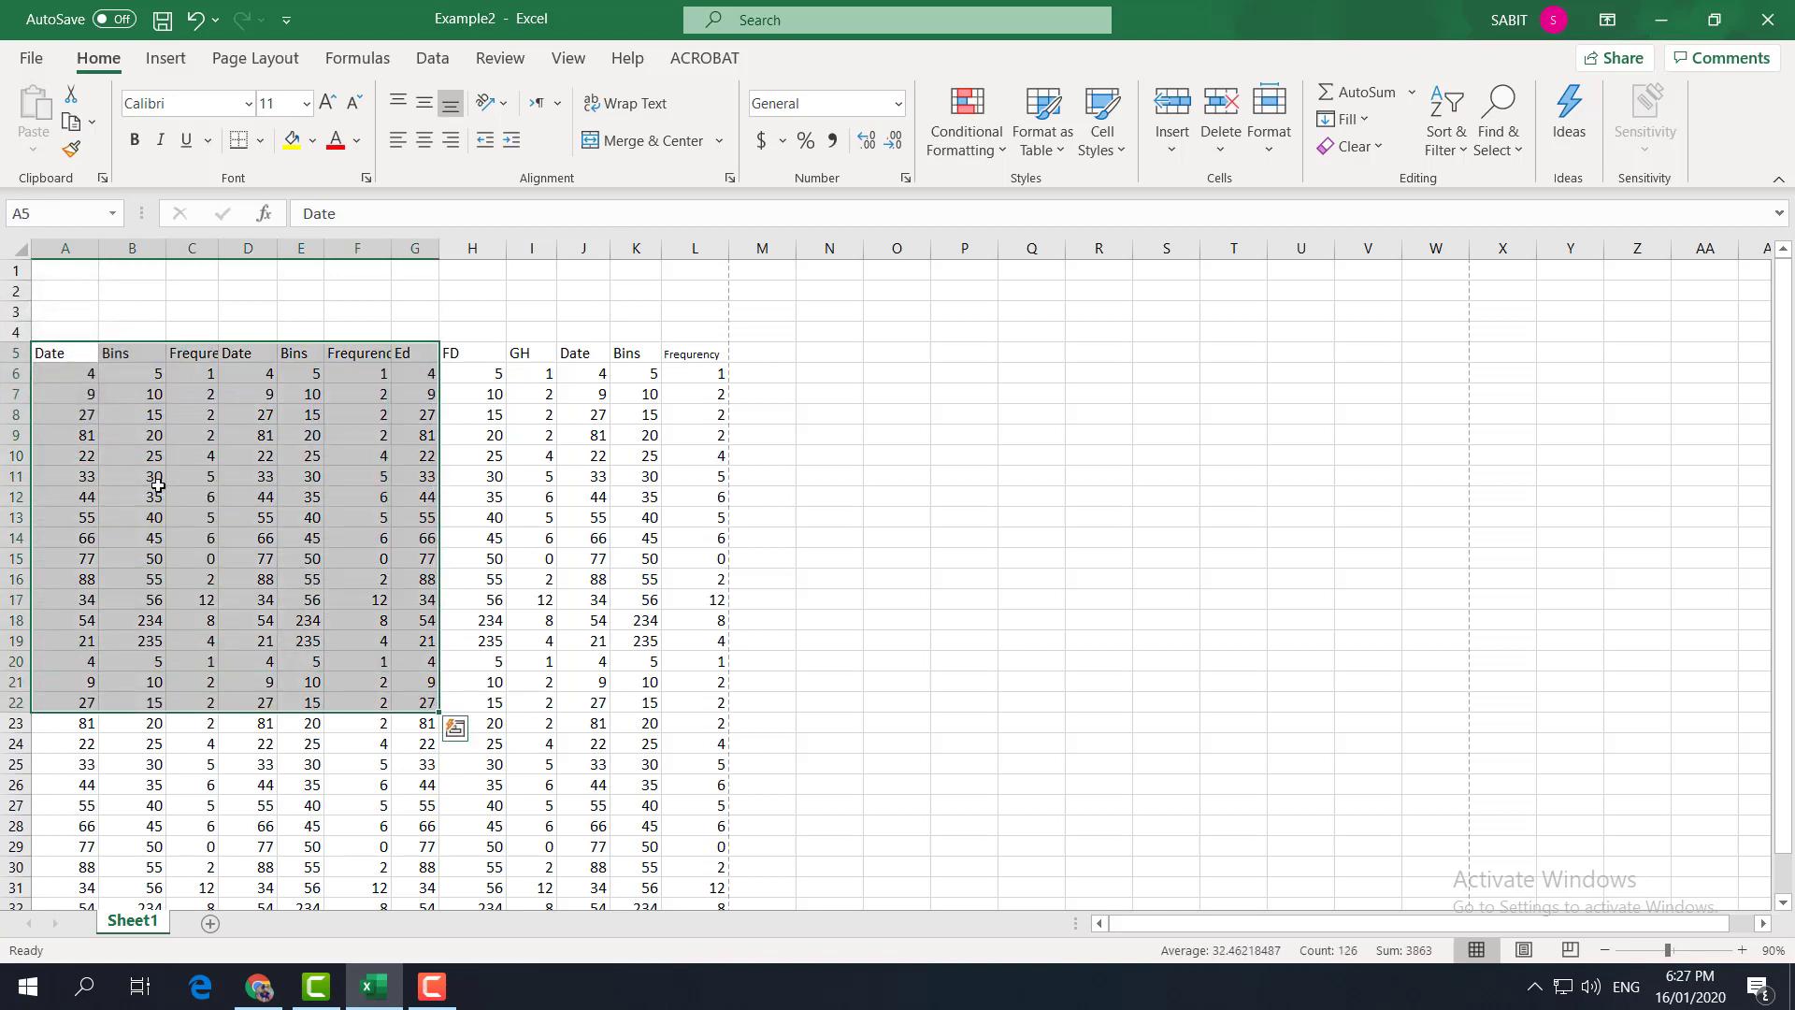
click(140, 455)
drag(128, 353, 546, 664)
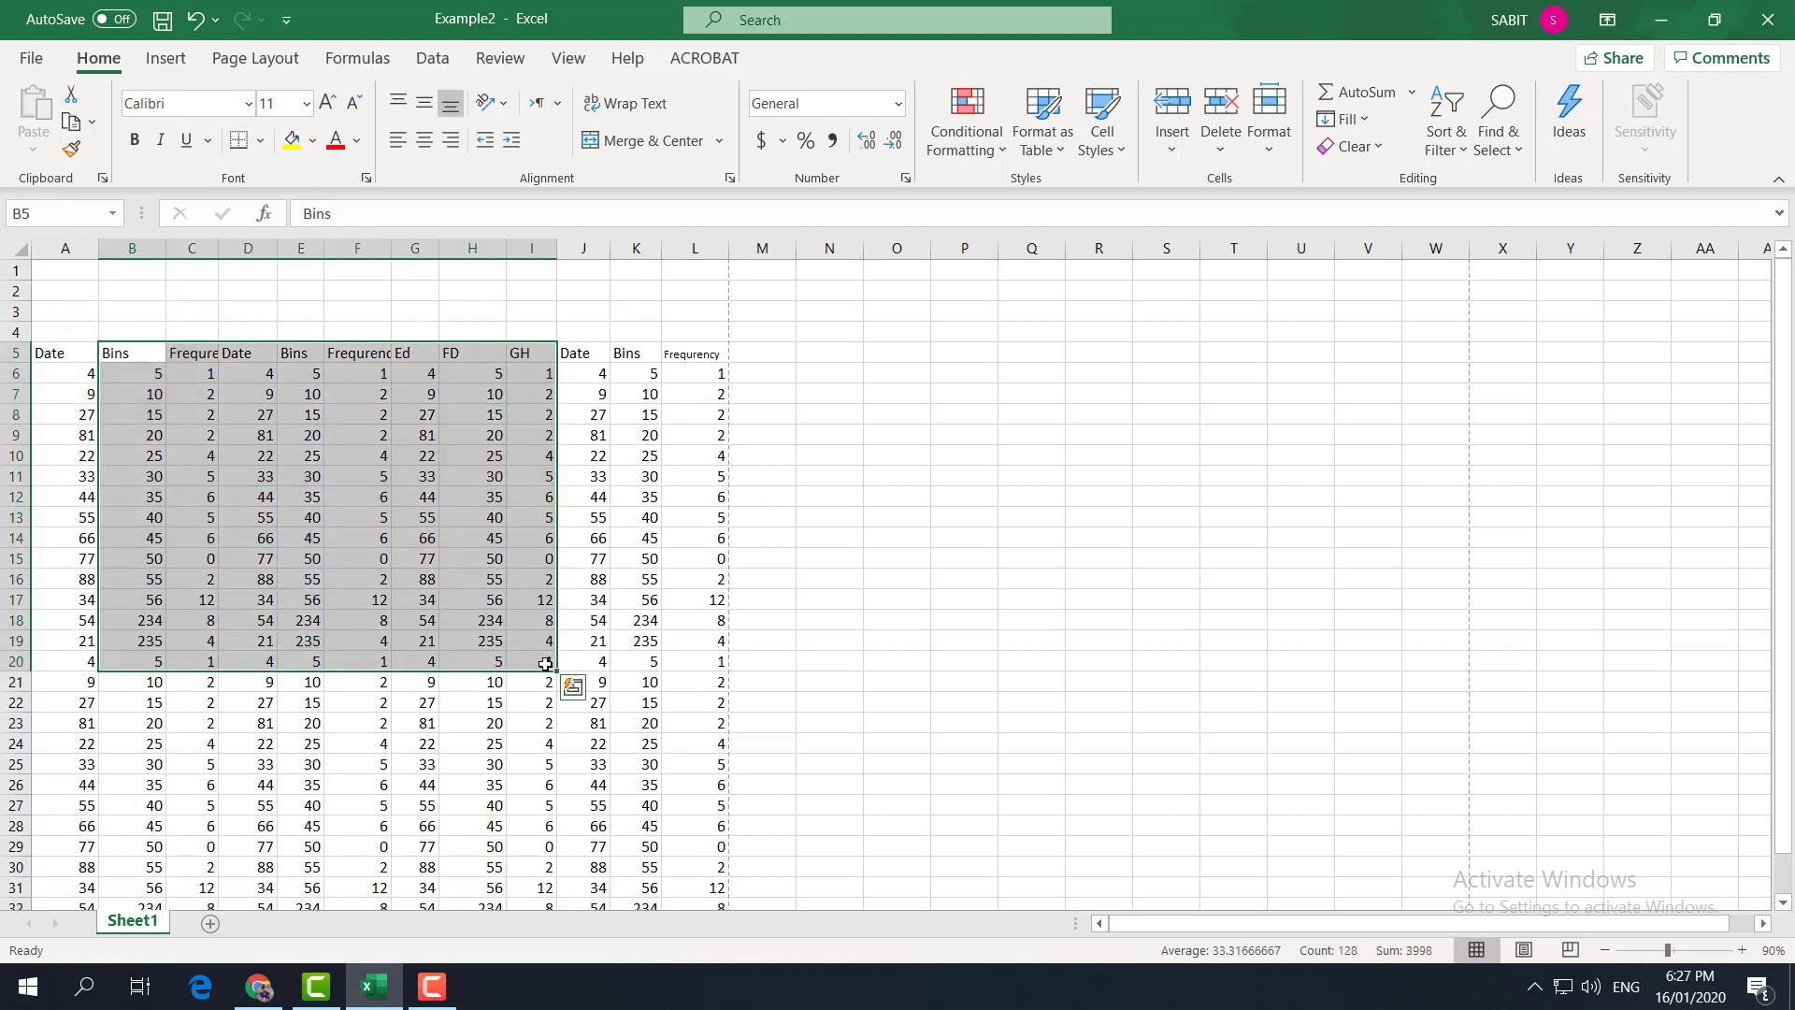
key(ctrl+p)
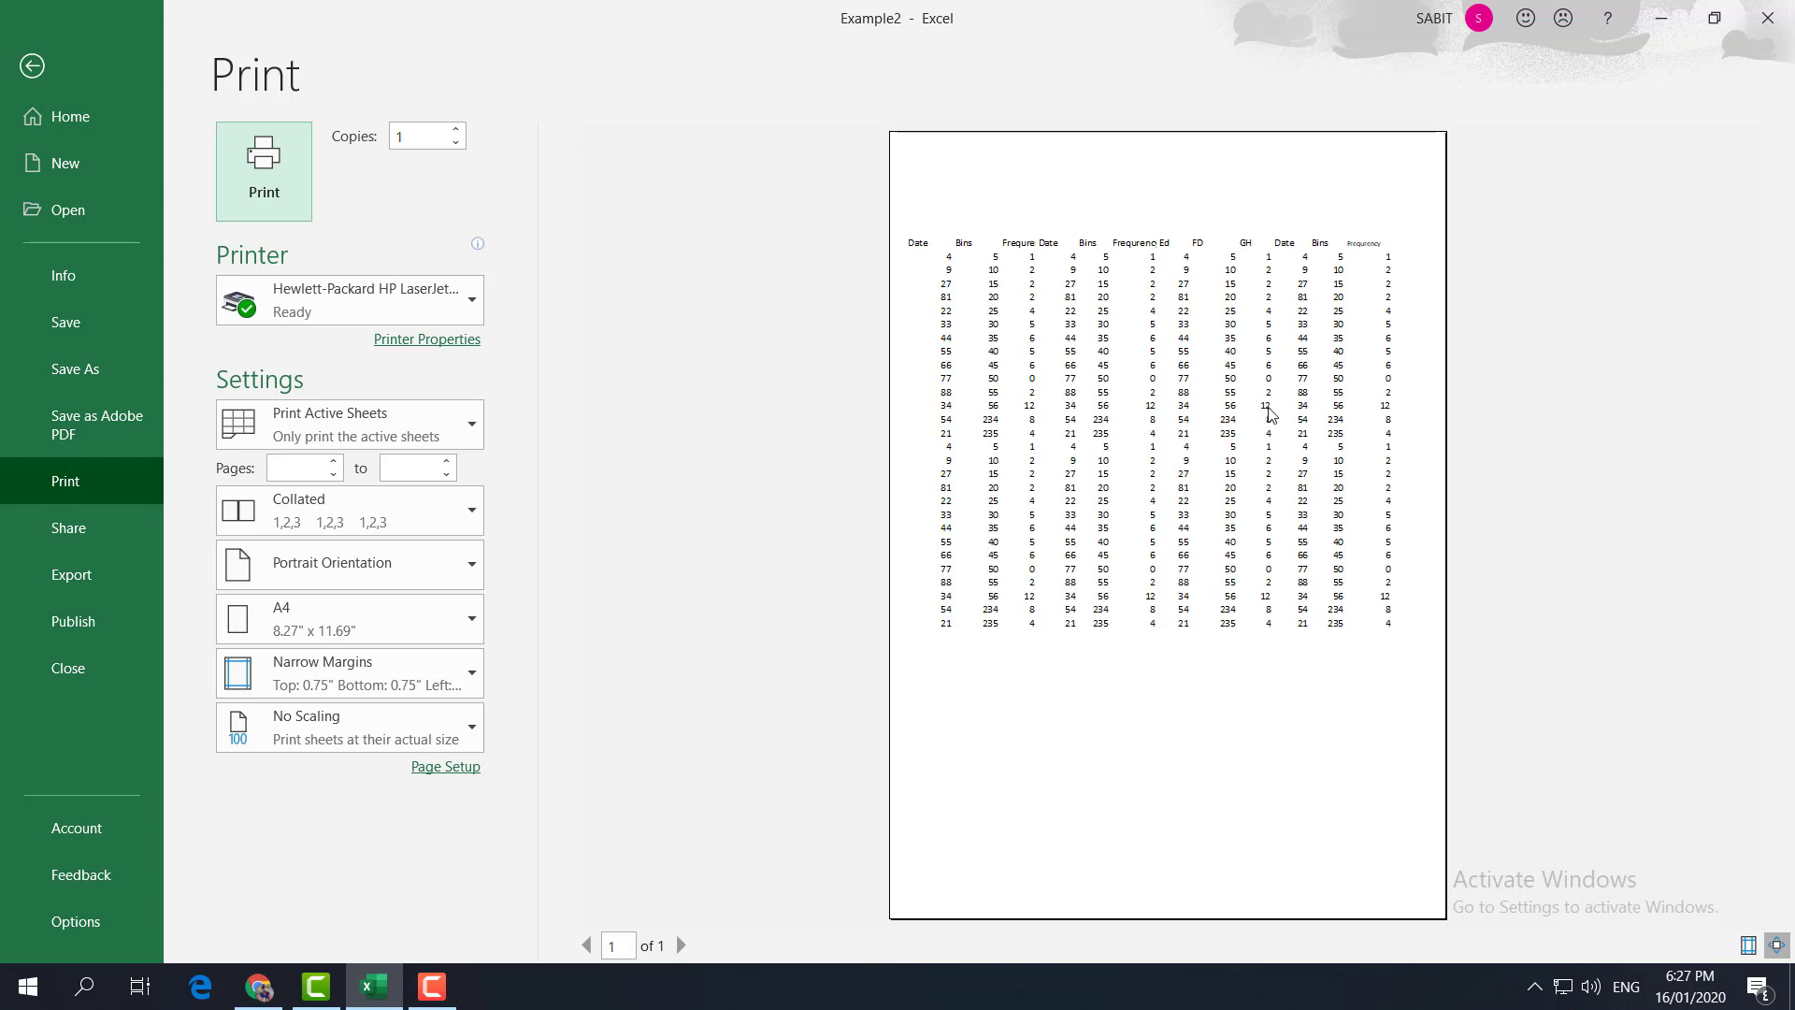
Step: Switch the print setting from Print Selection to Print Entire Workbook and print
click(470, 441)
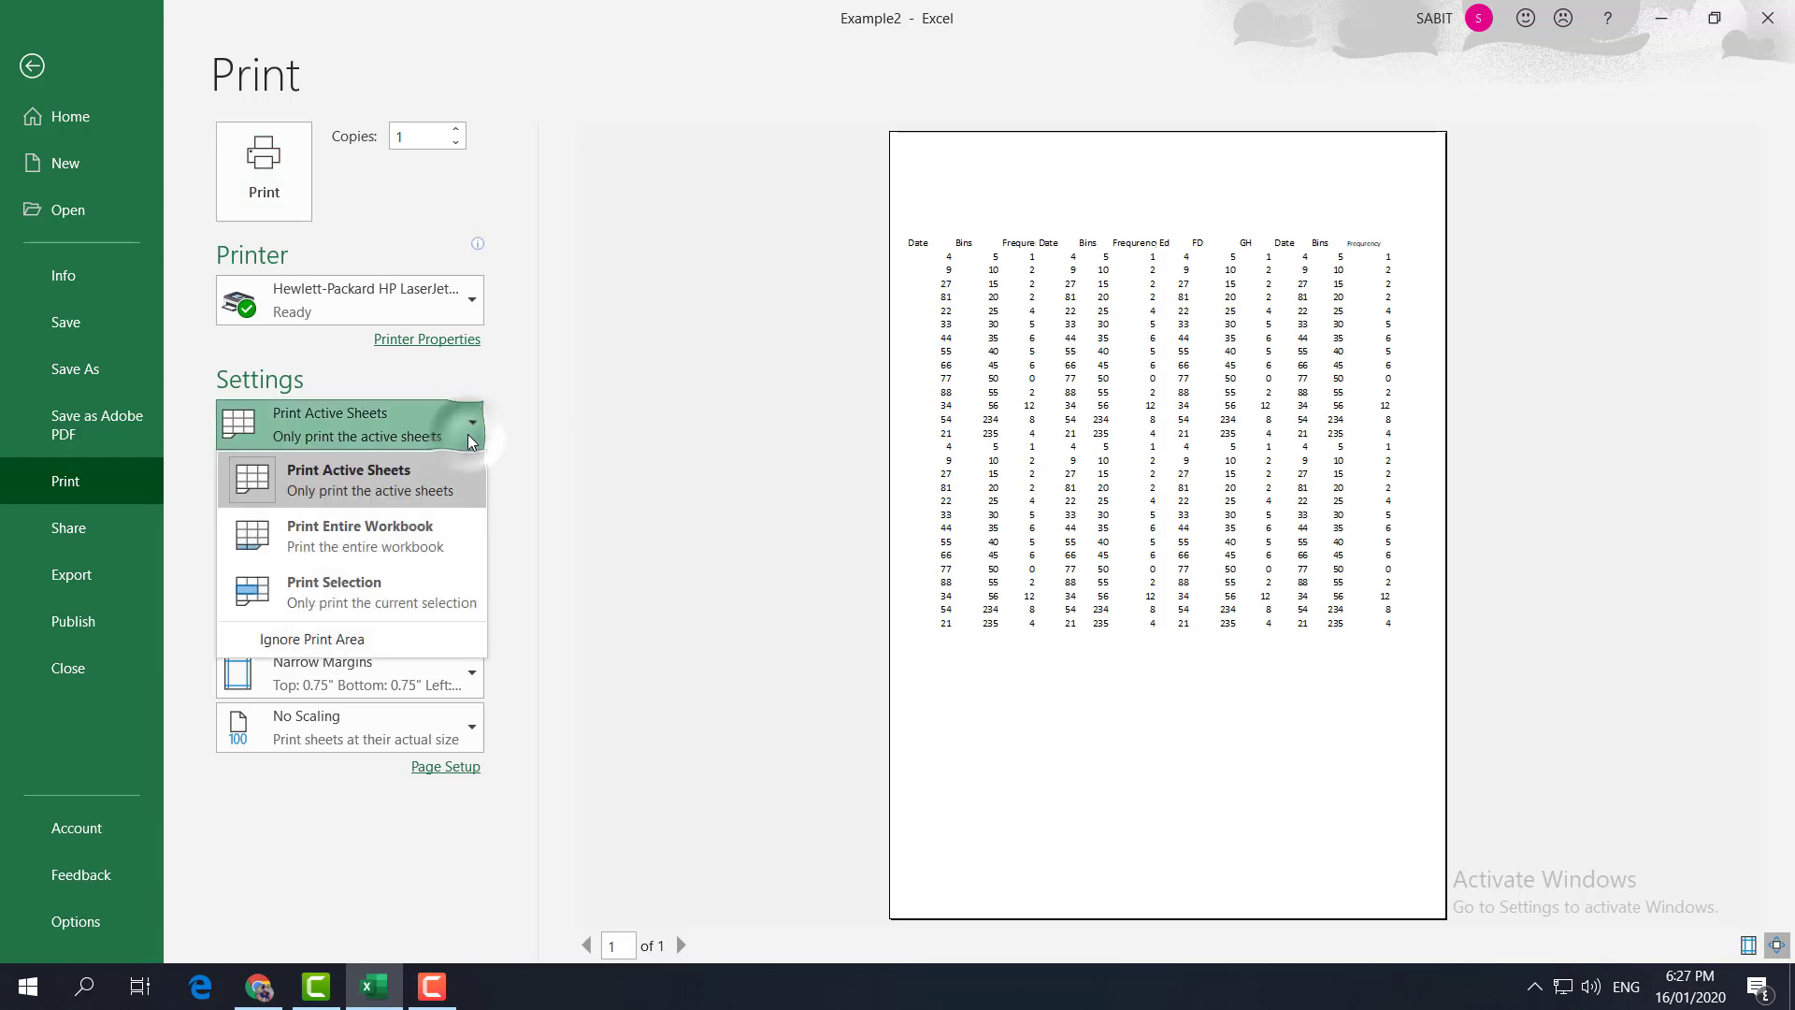
click(370, 597)
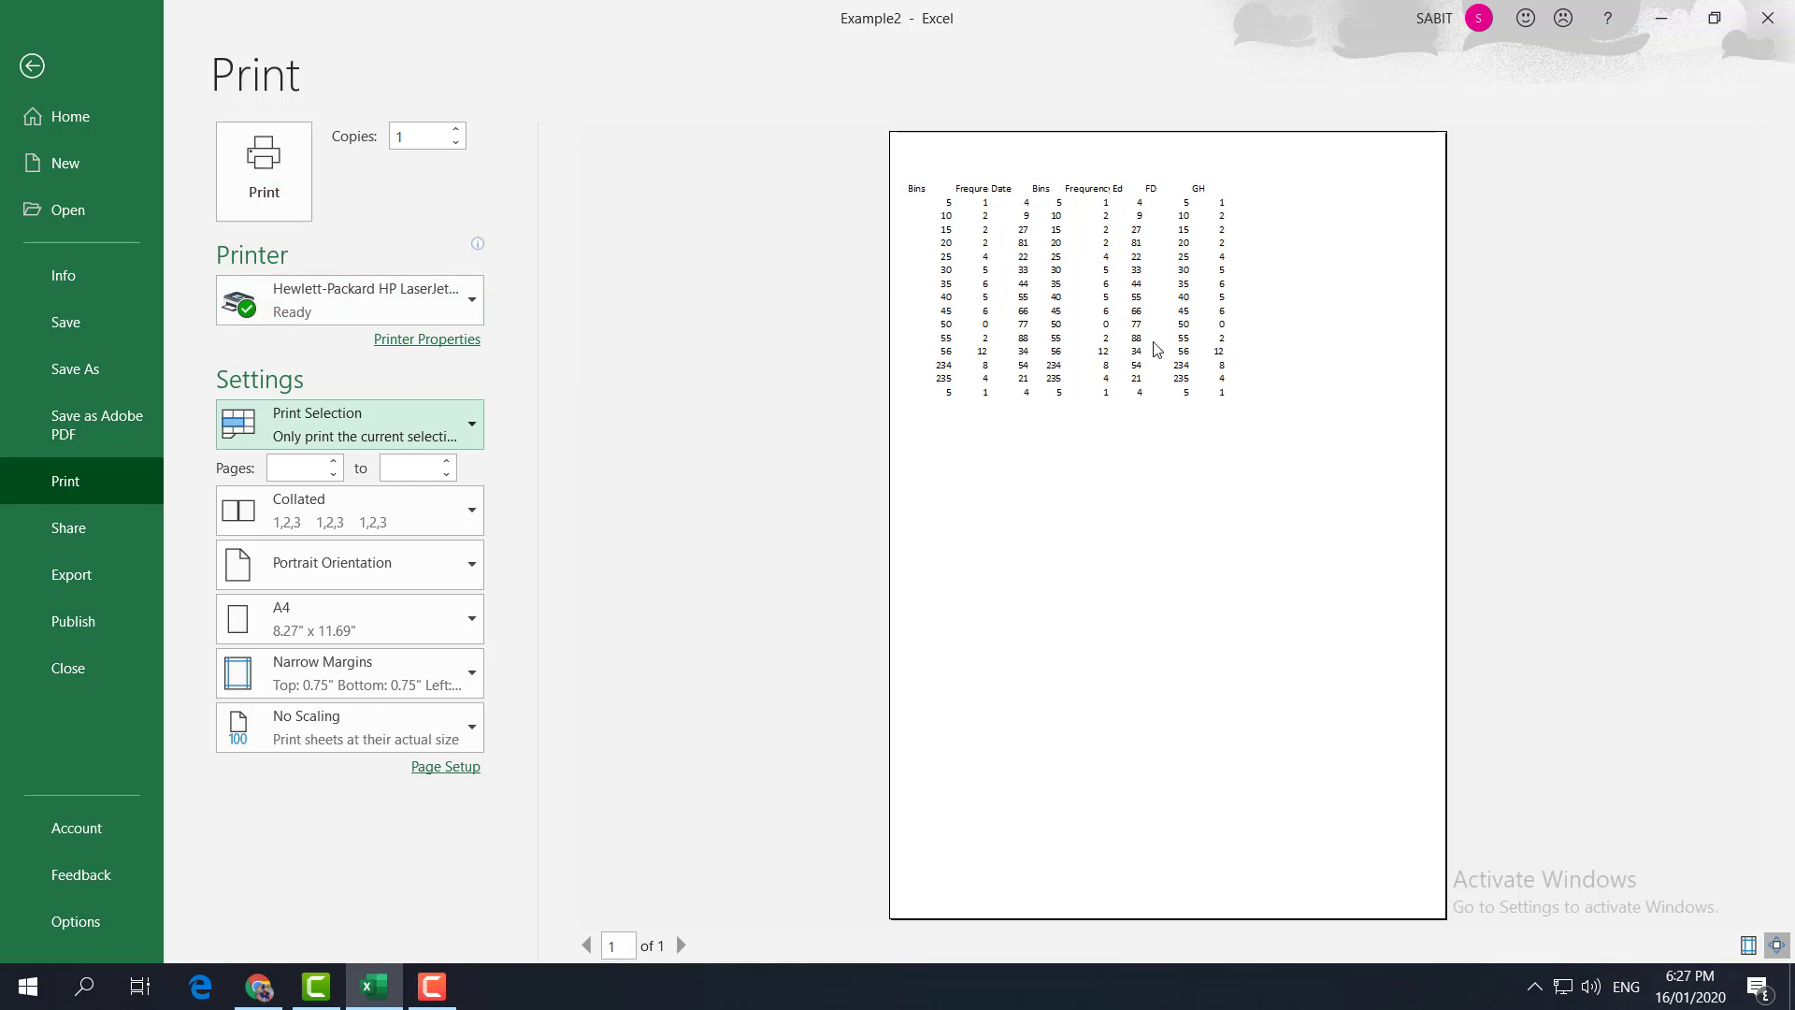
click(435, 430)
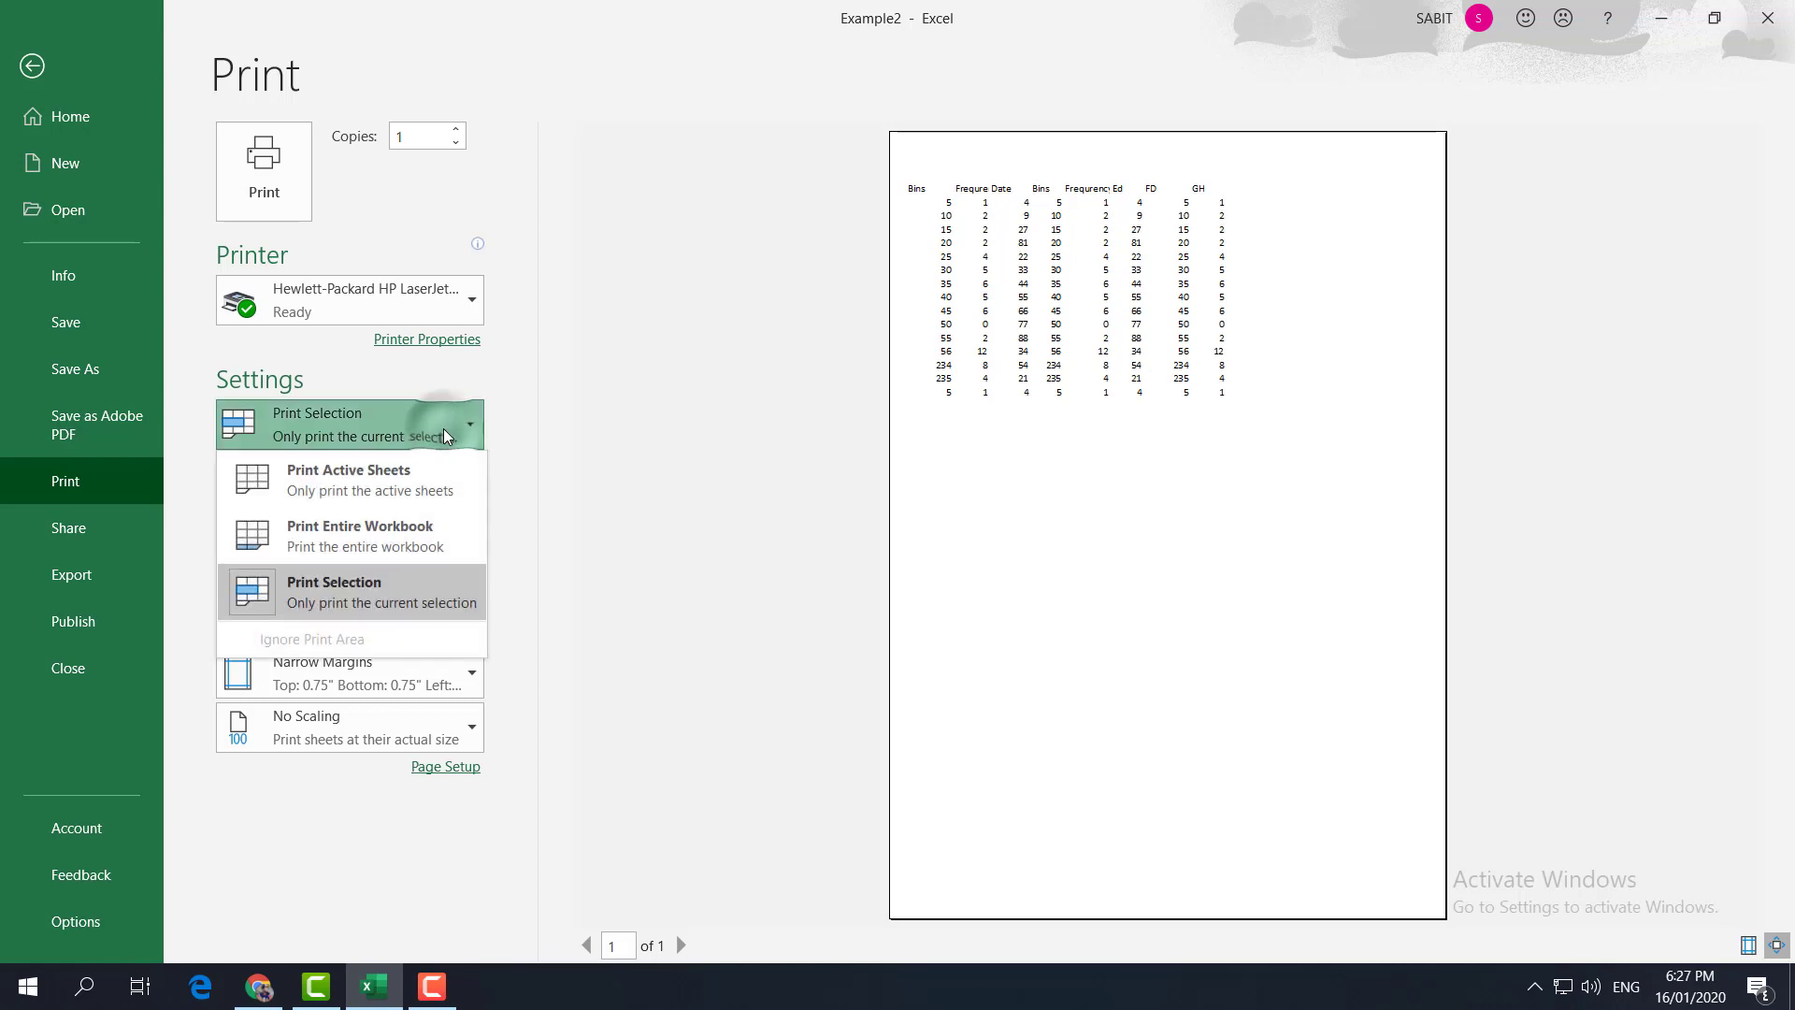
click(364, 554)
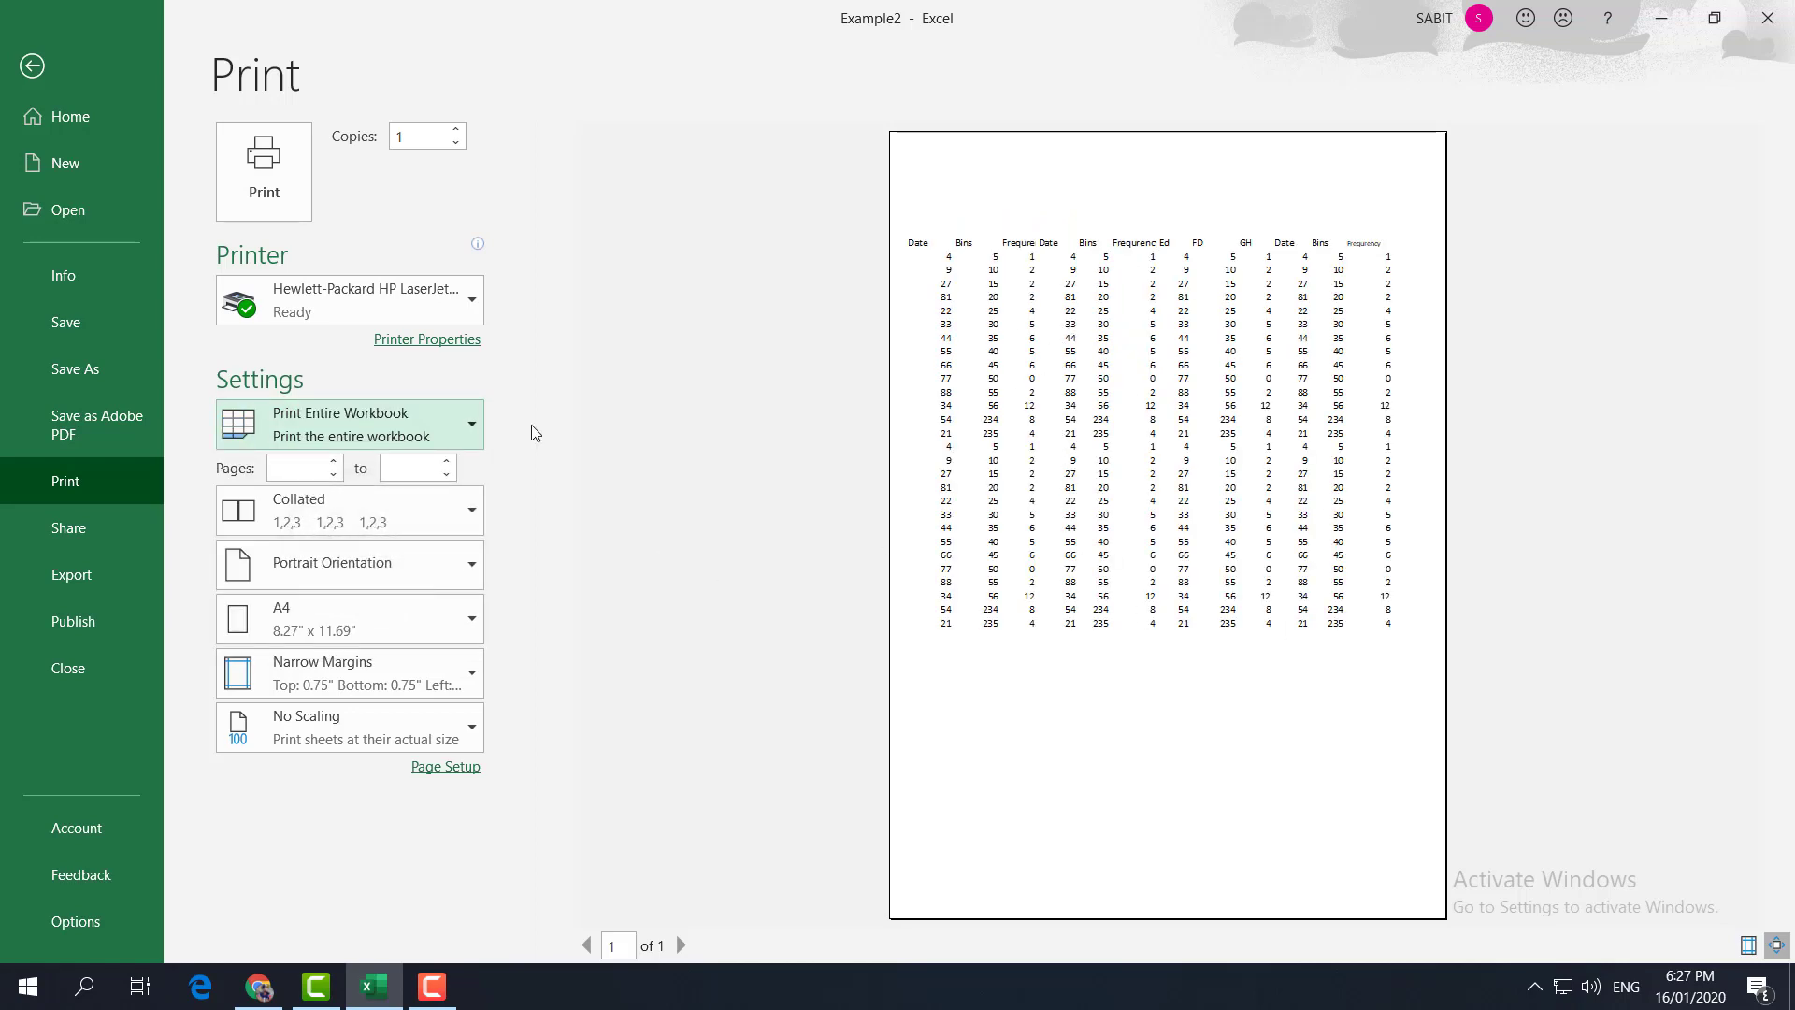
click(278, 195)
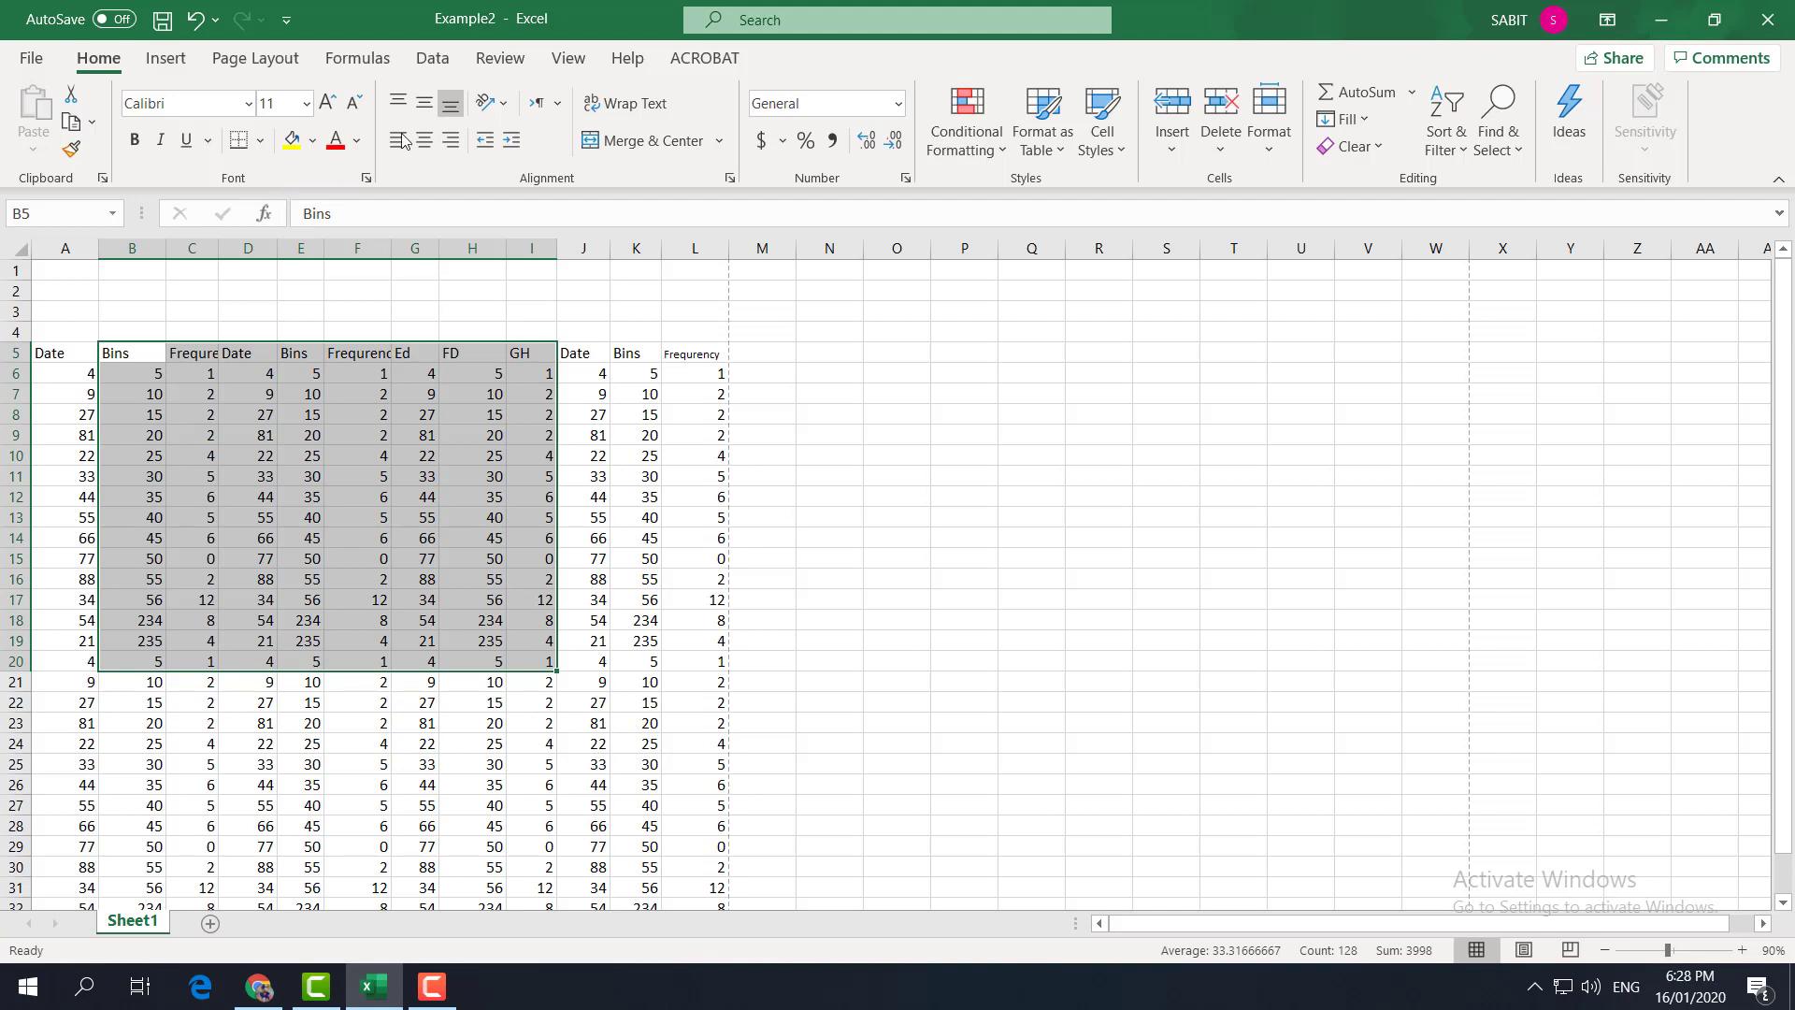
Step: Clear the B5:I20 selection and select A5:K21 from the Date header
click(529, 472)
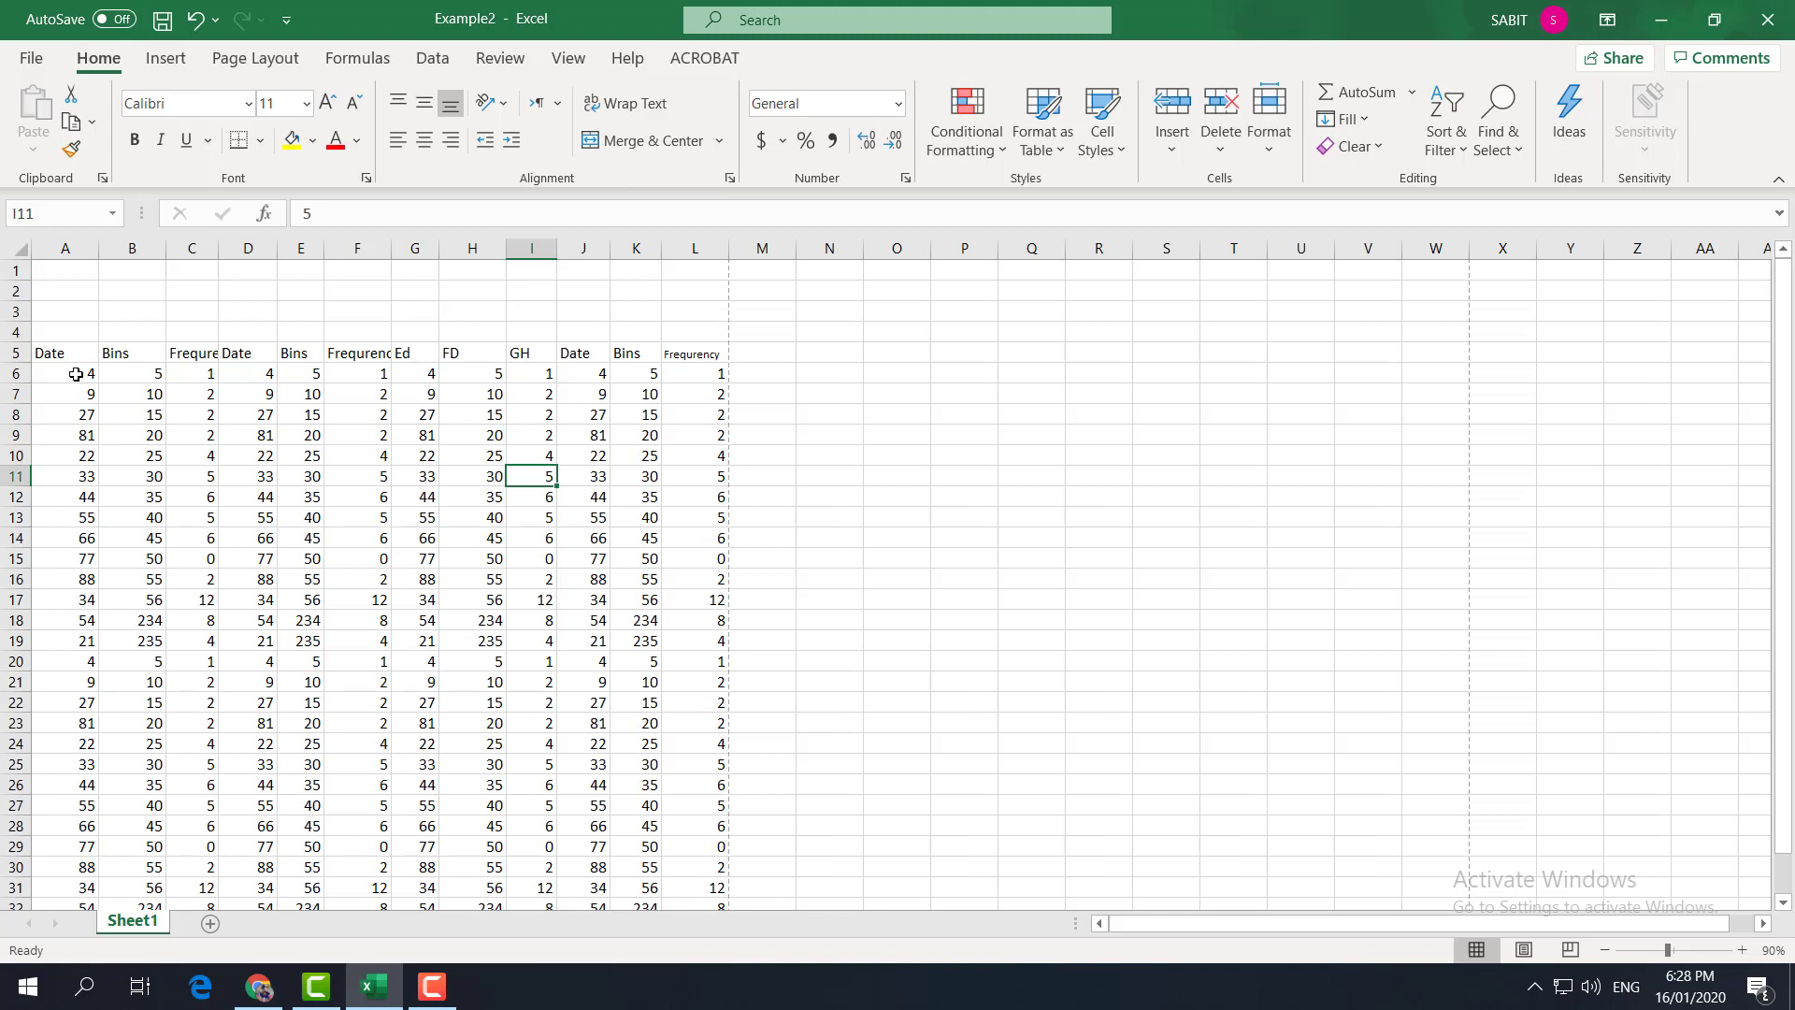
drag(64, 351, 632, 674)
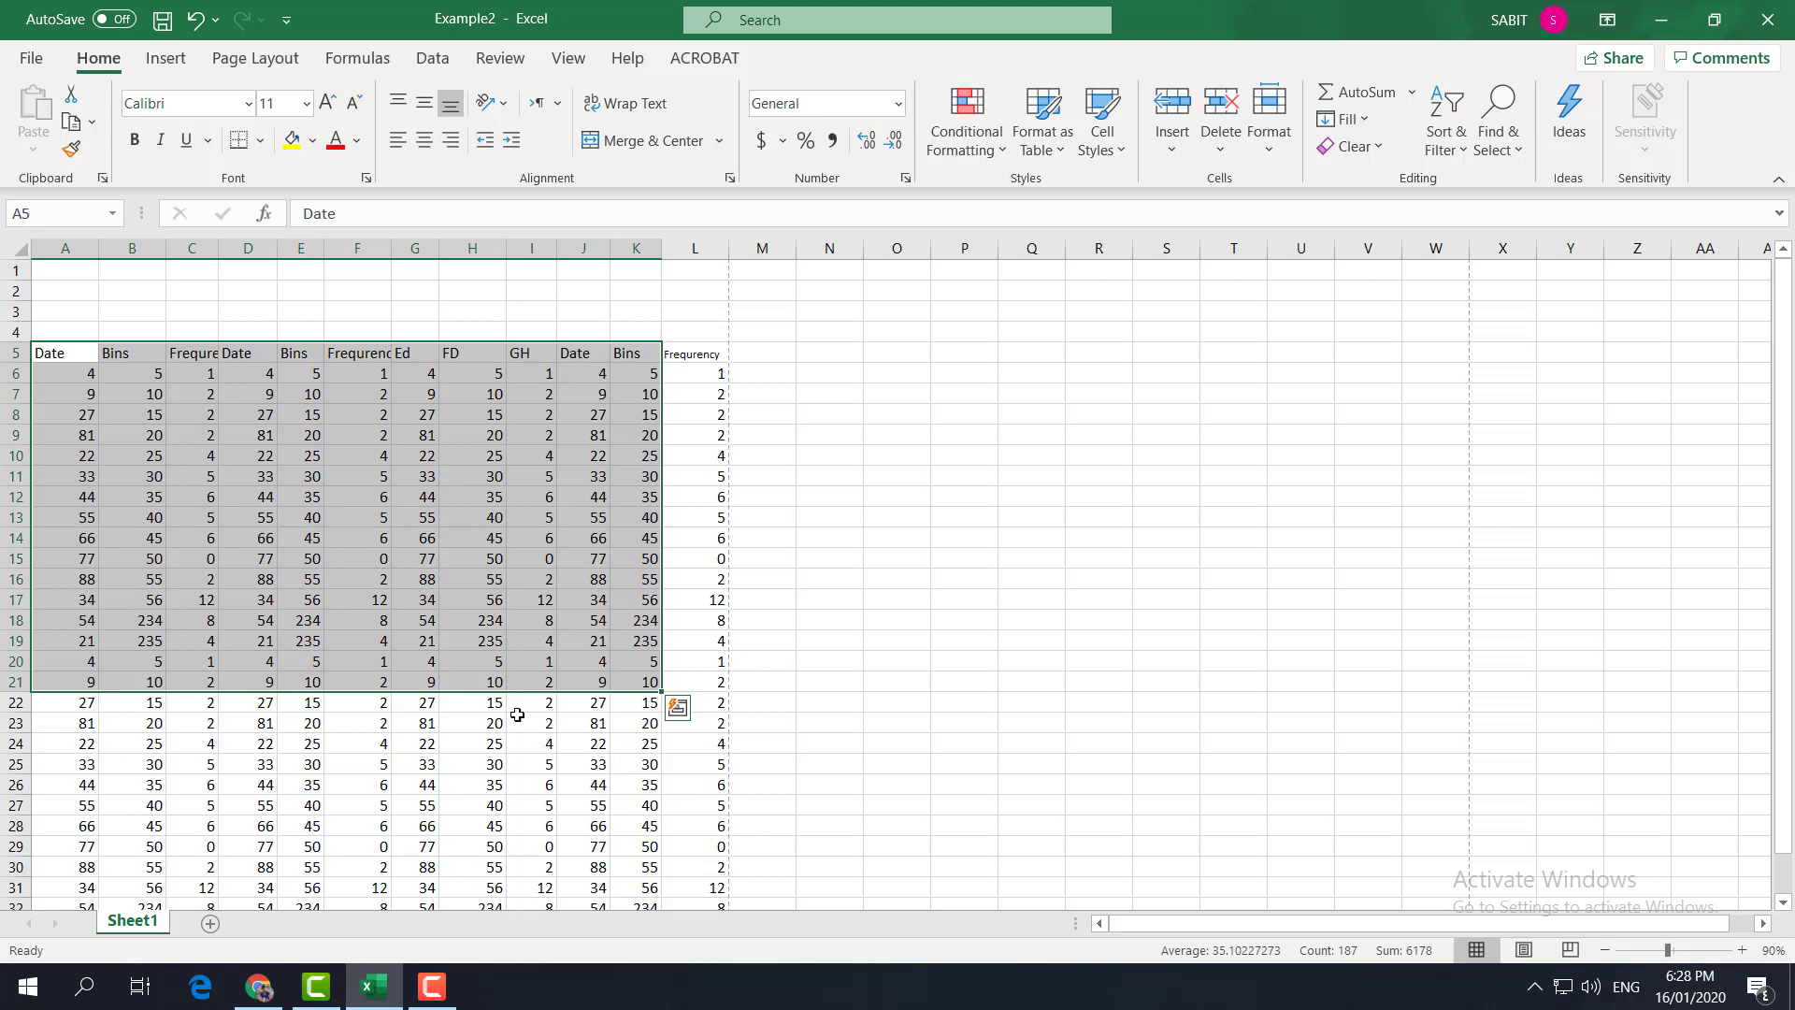
Step: Set A5:K21 as the print area and preview that block on one portrait A4 page
click(277, 62)
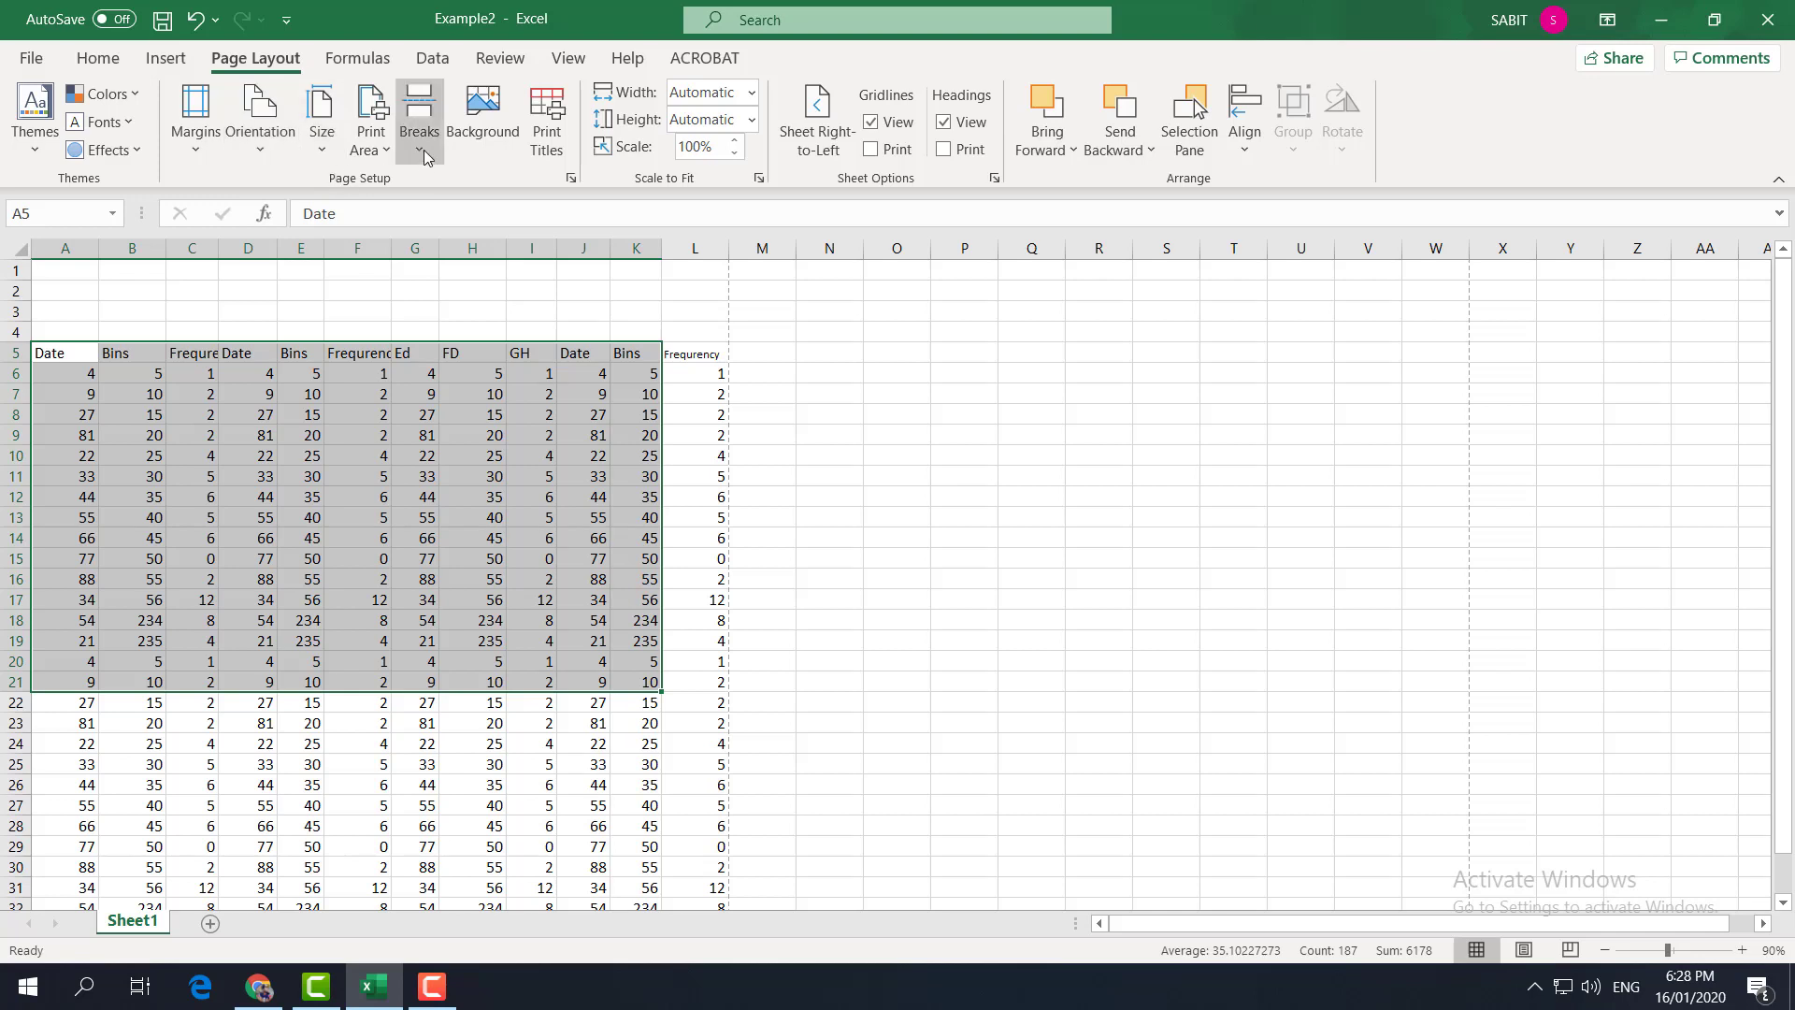
click(374, 135)
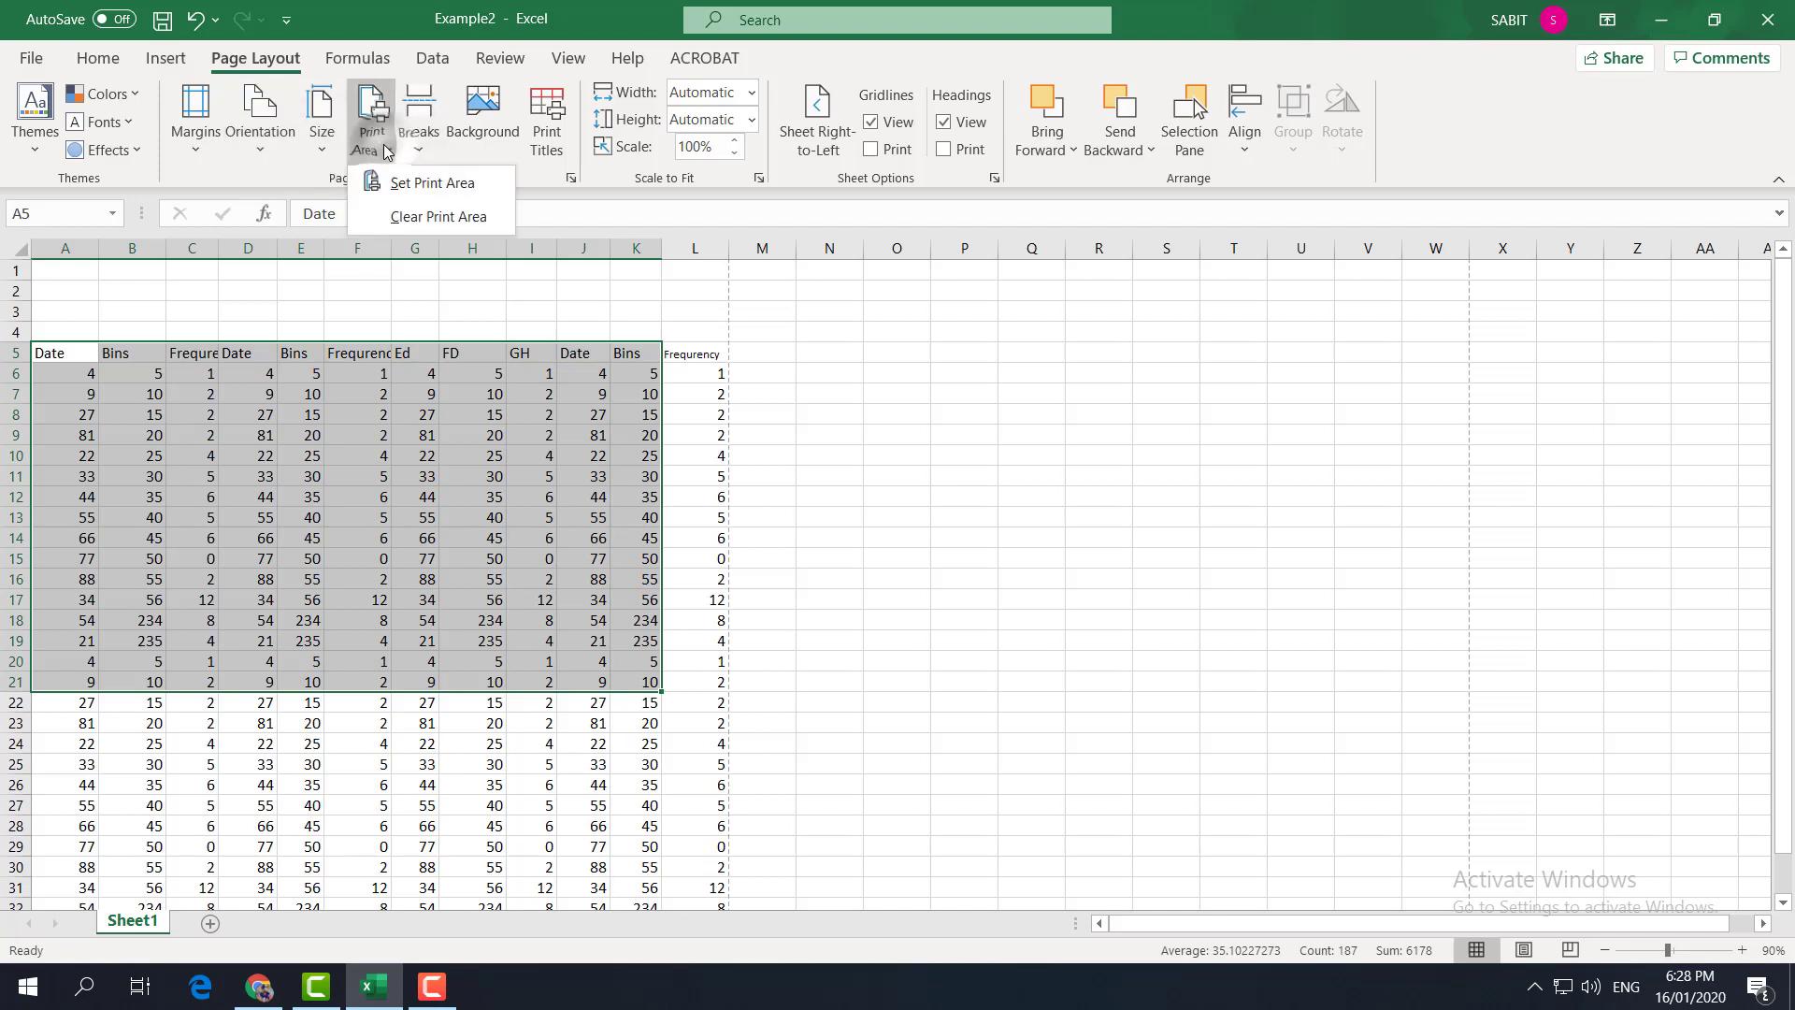
click(426, 187)
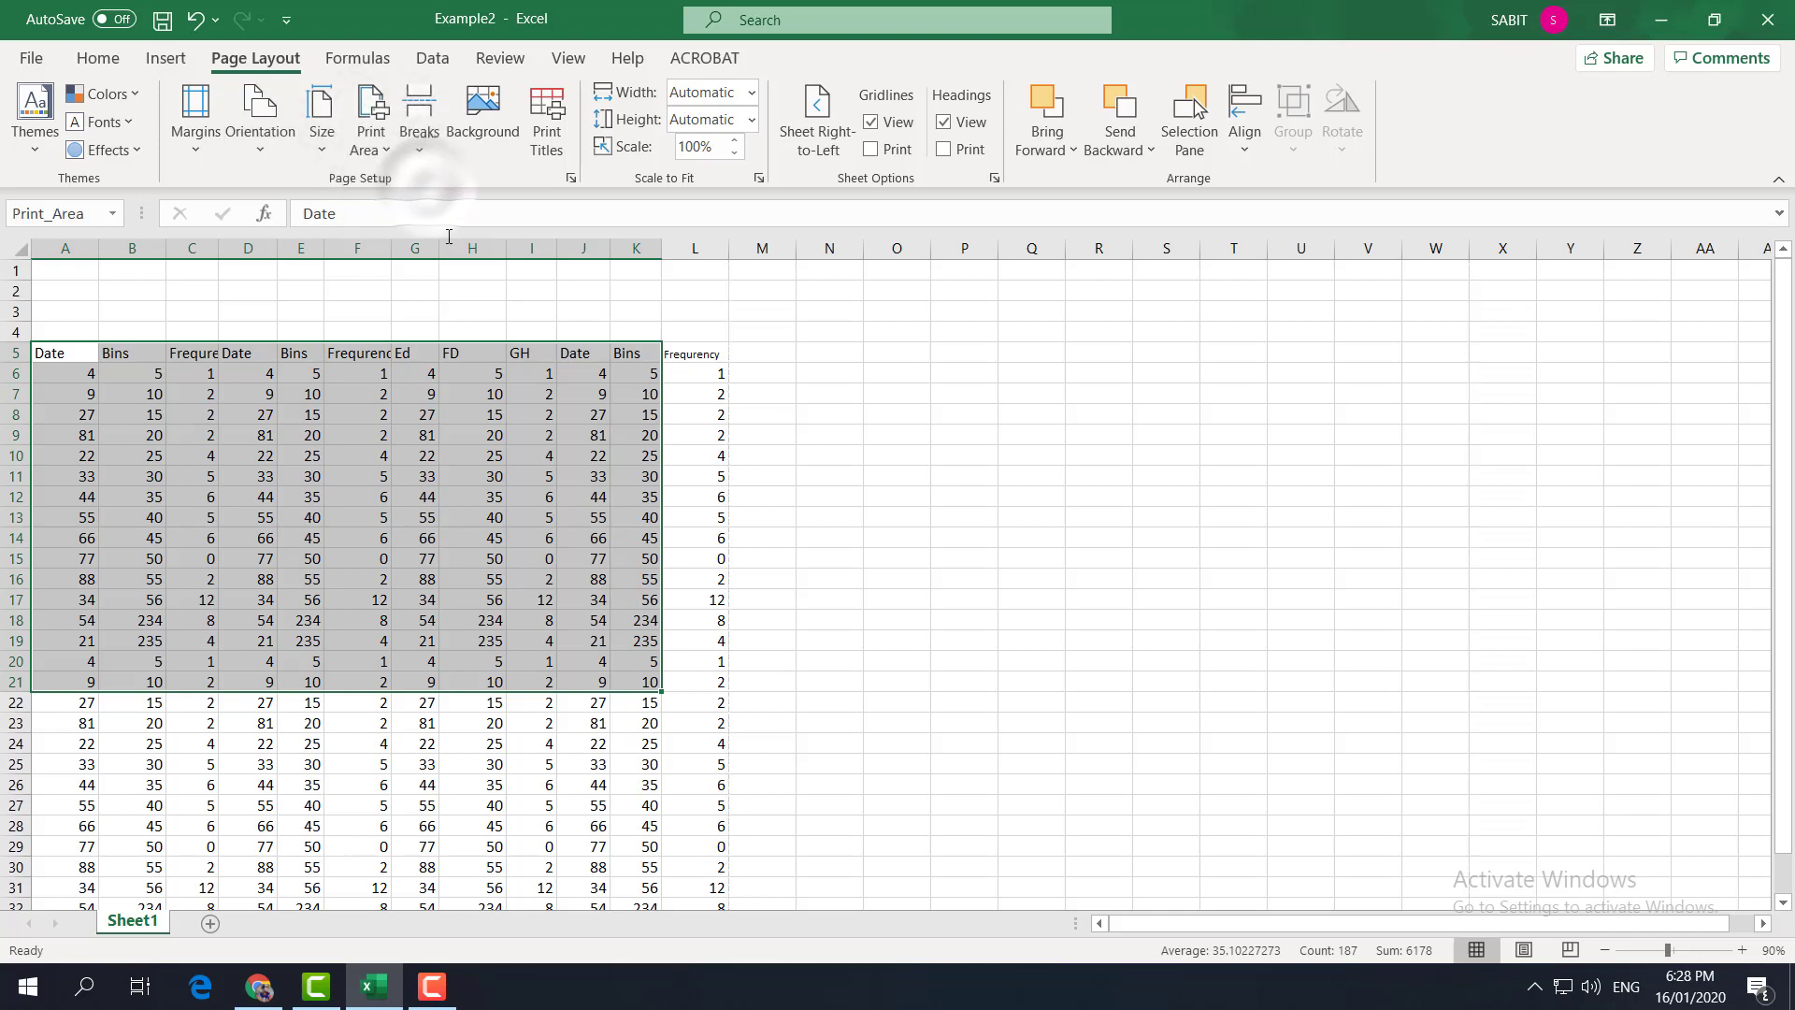
click(358, 764)
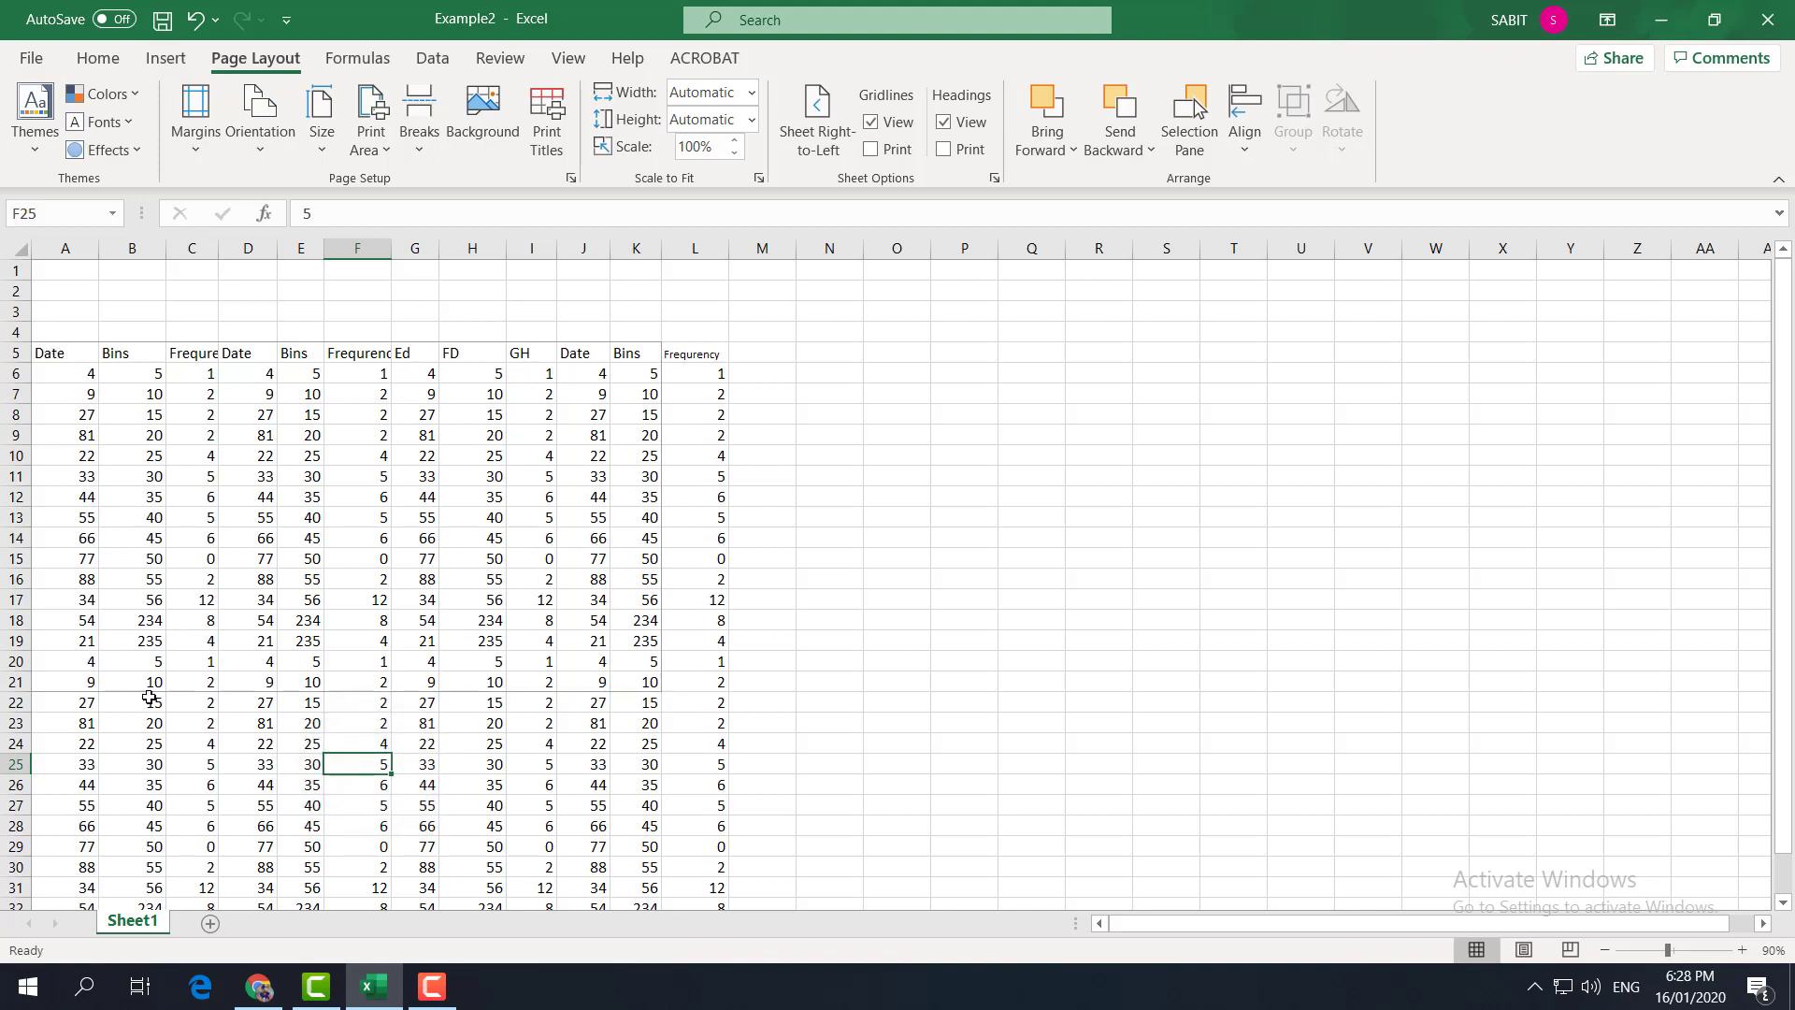
click(456, 786)
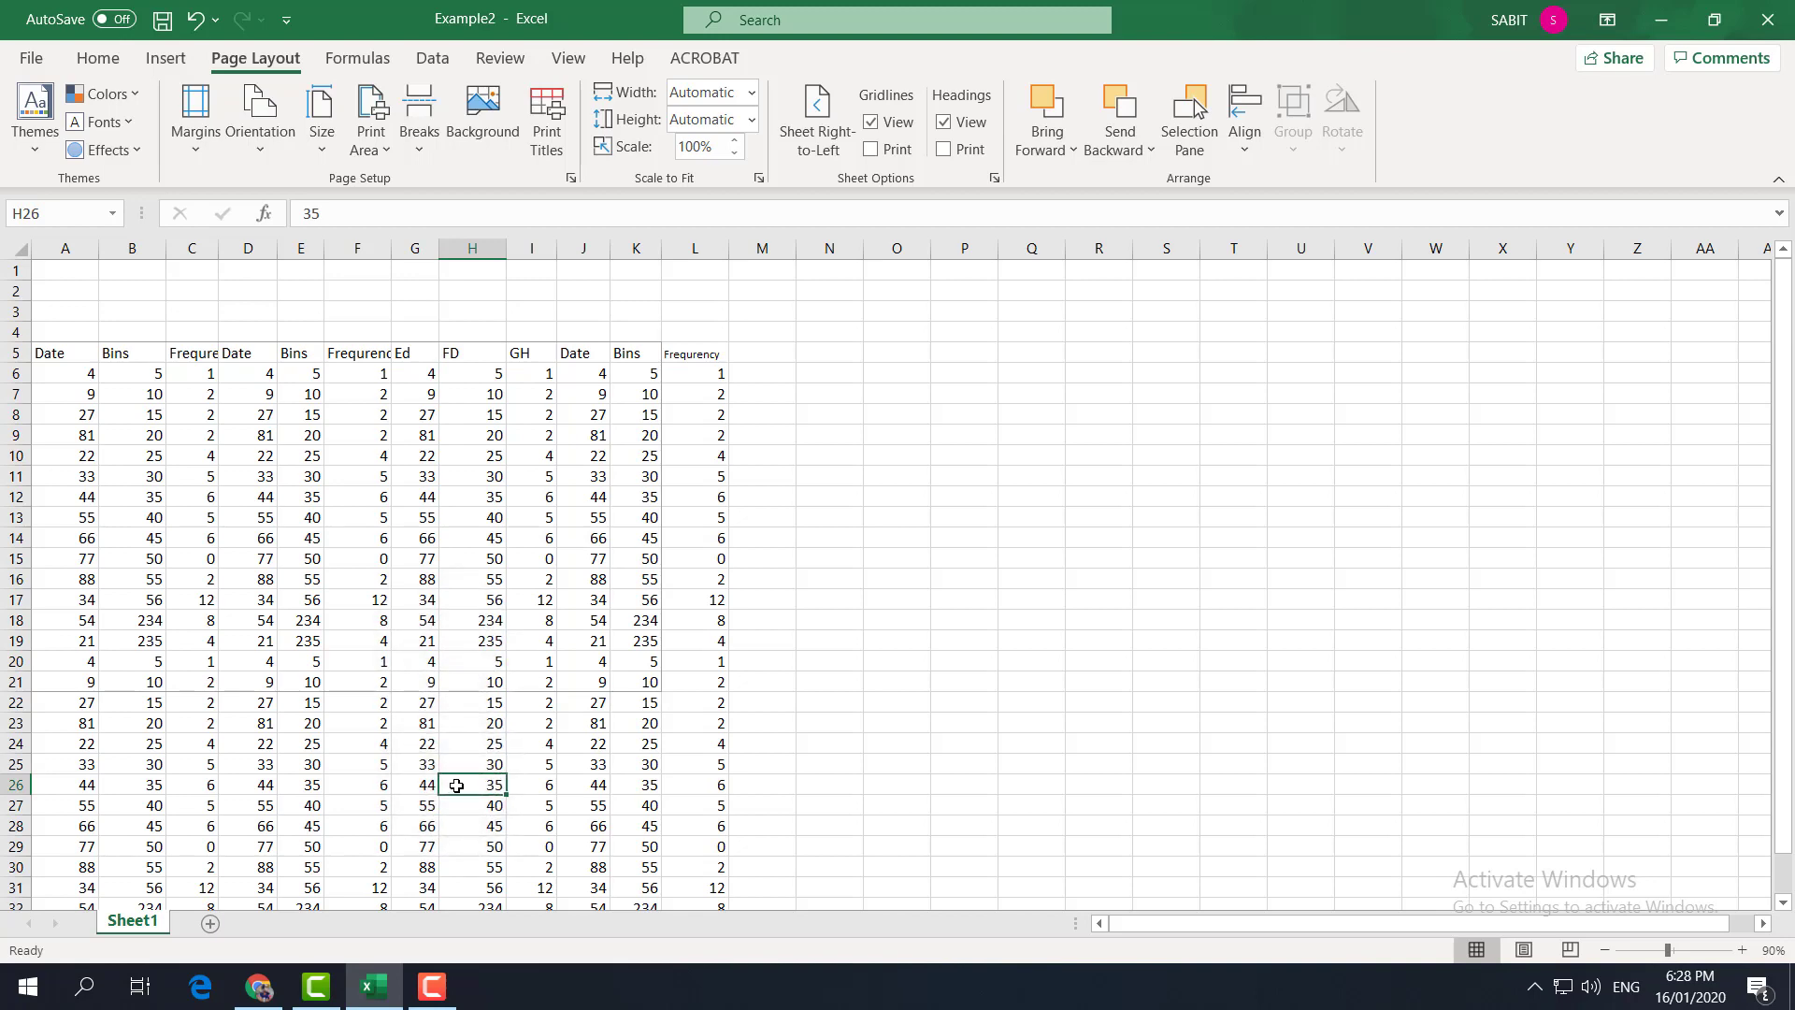
key(ctrl+p)
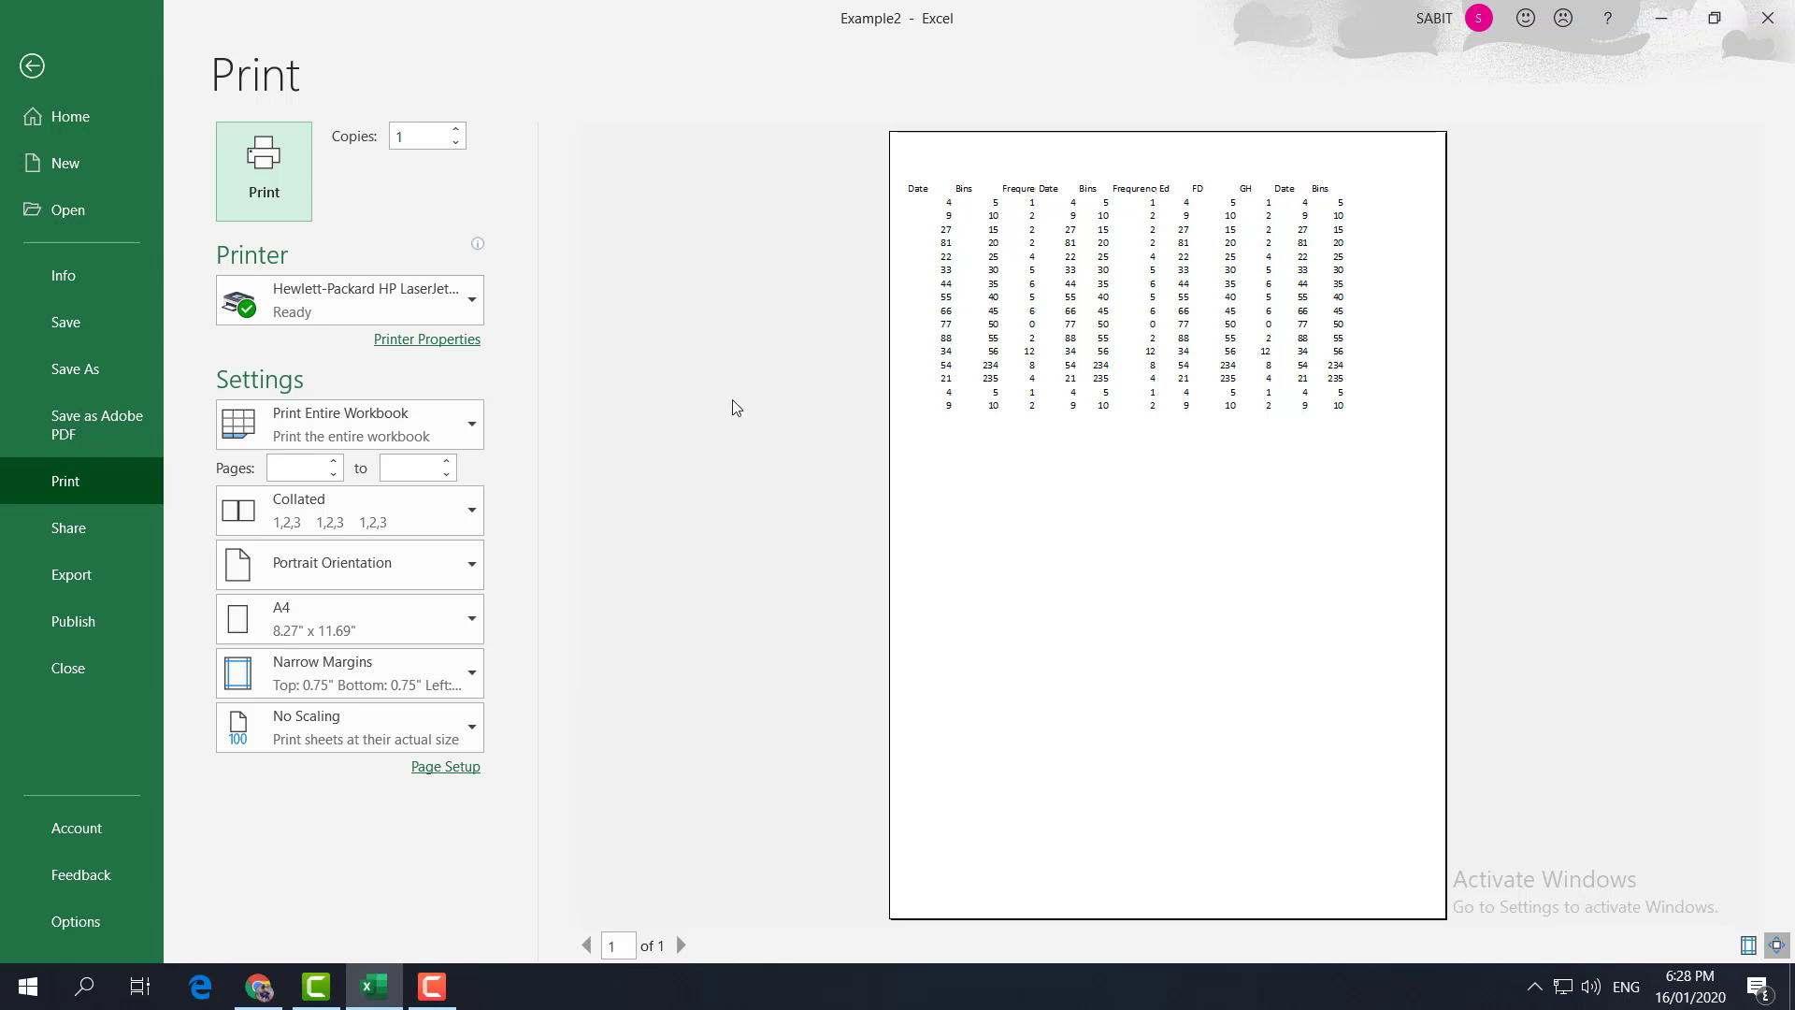
Step: Compare Print Active Sheets, Print Entire Workbook and Print Selection as the what-to-print setting
click(421, 433)
click(364, 477)
click(392, 444)
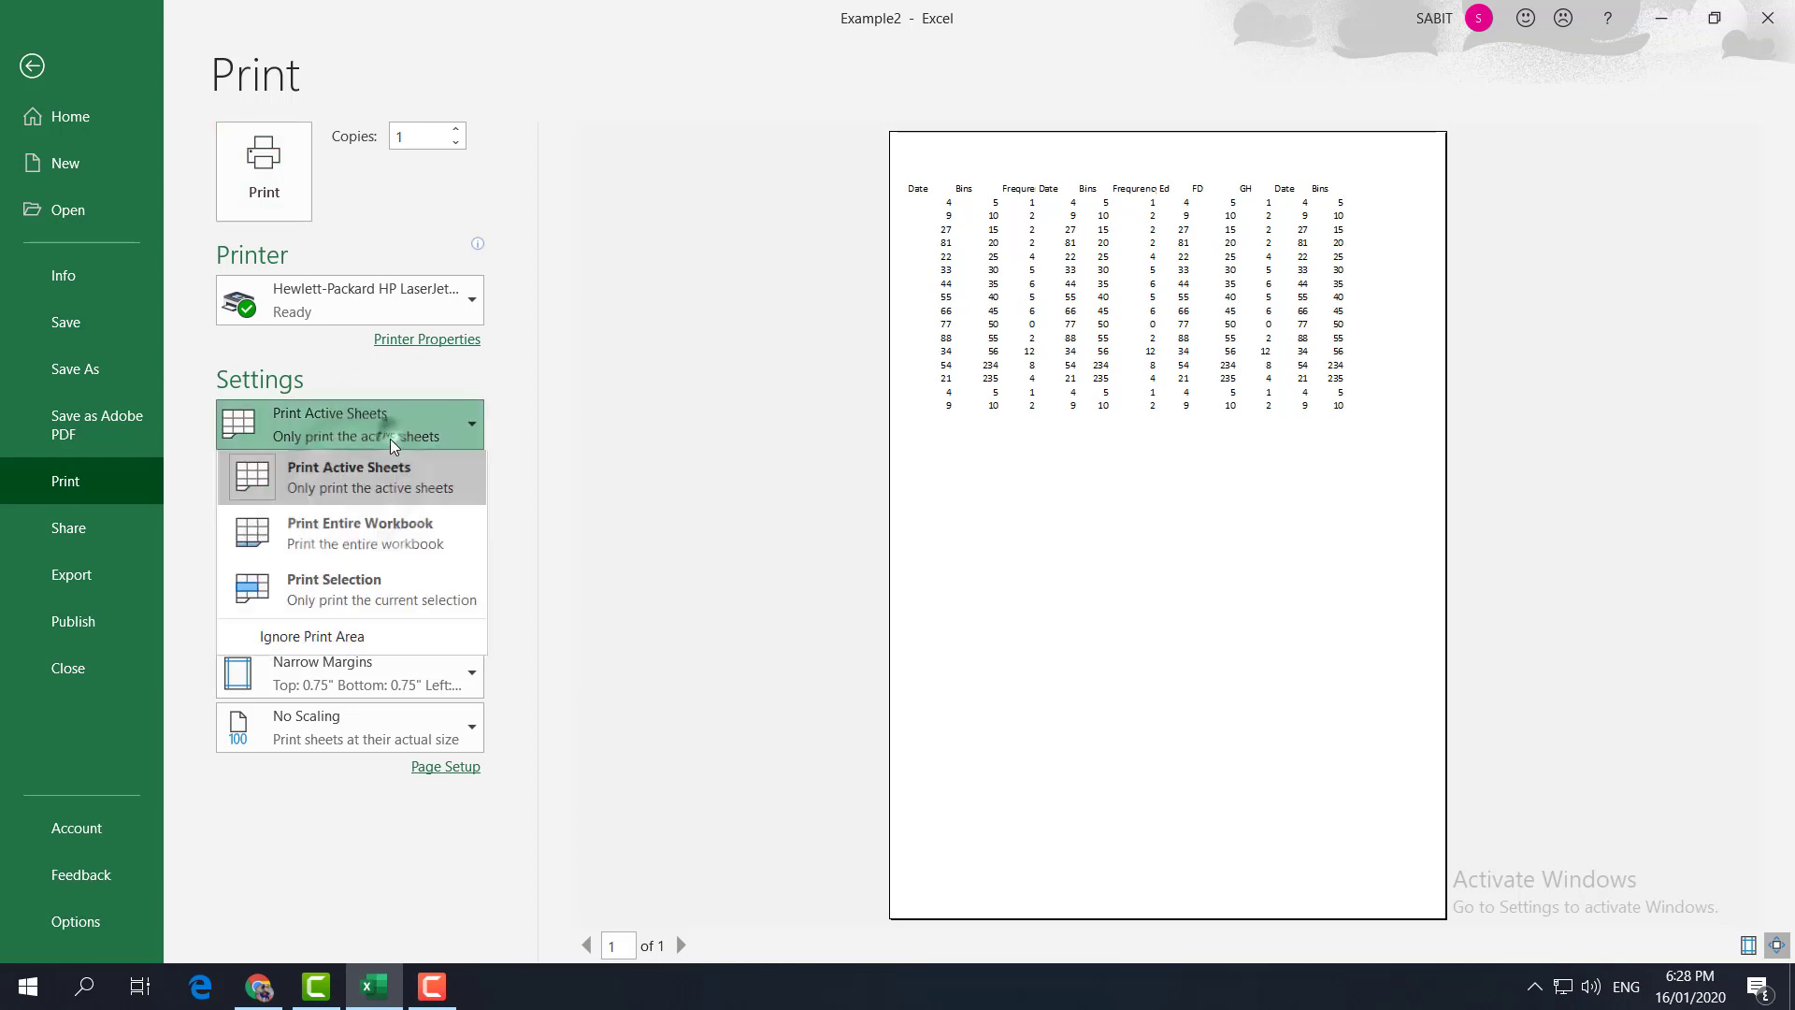
click(374, 533)
click(402, 425)
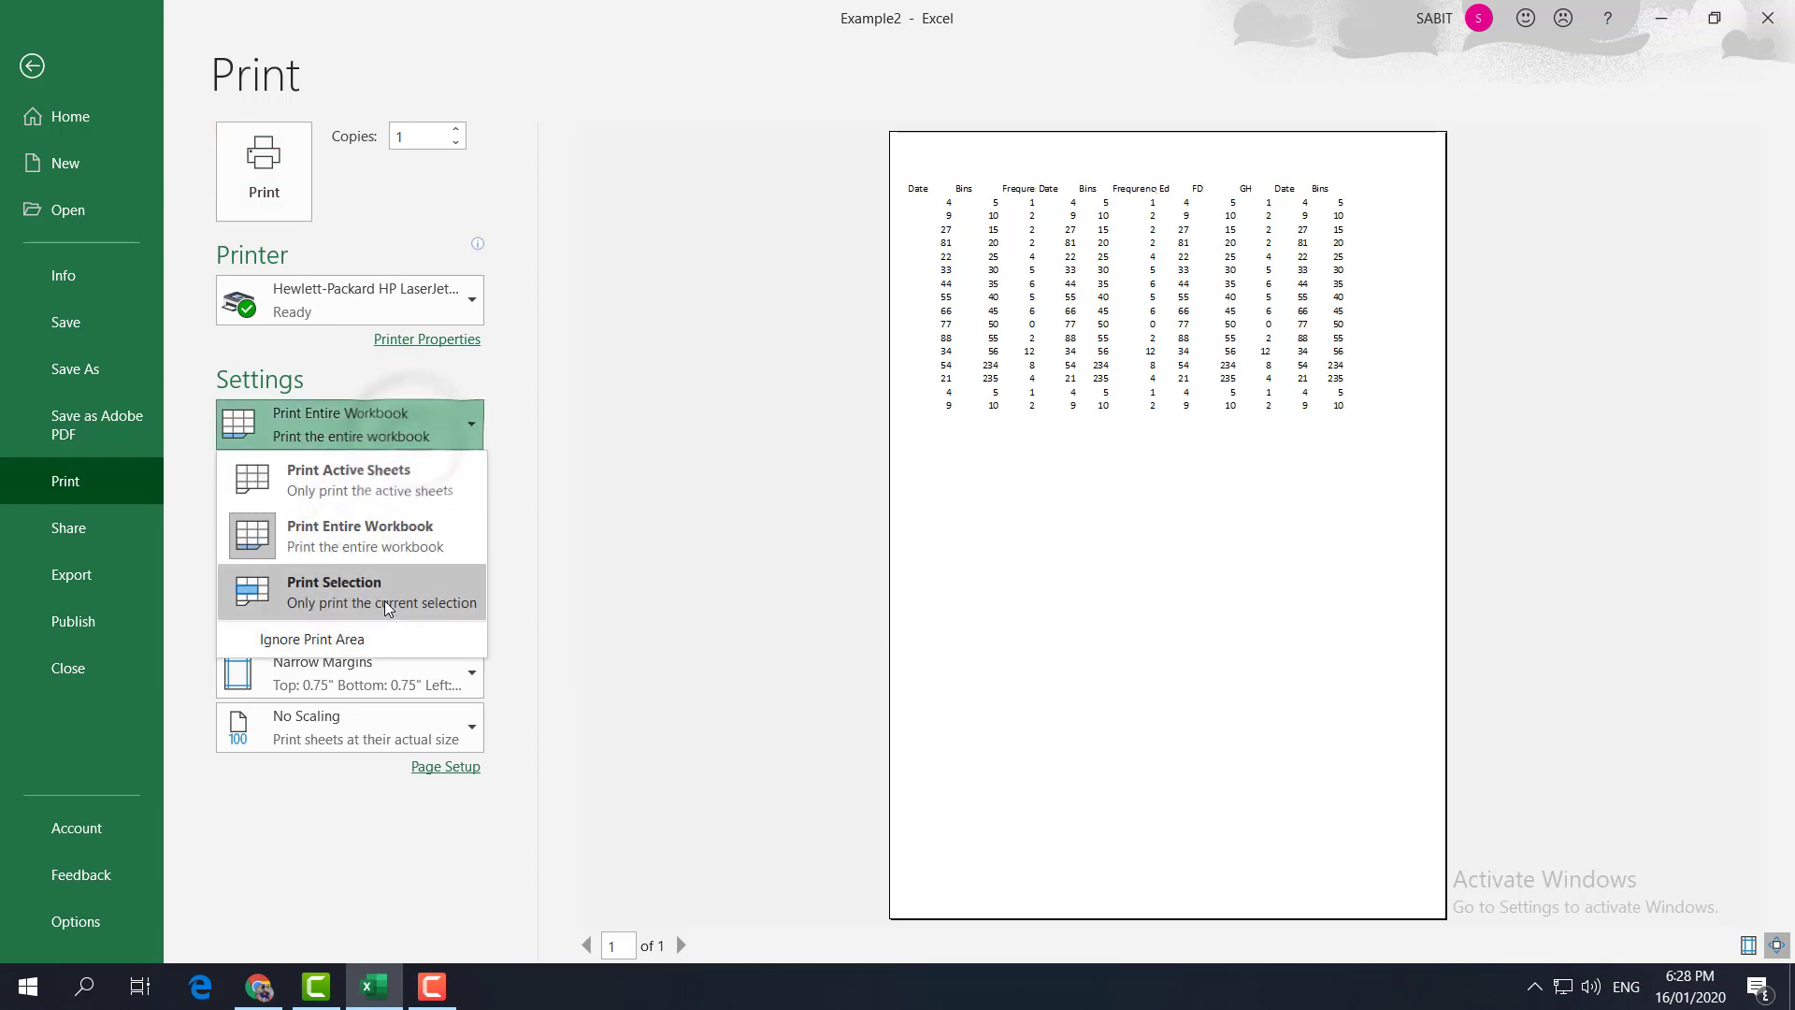
click(388, 606)
Step: Settle on Print Active Sheets and return to the worksheet at cell F8
click(397, 425)
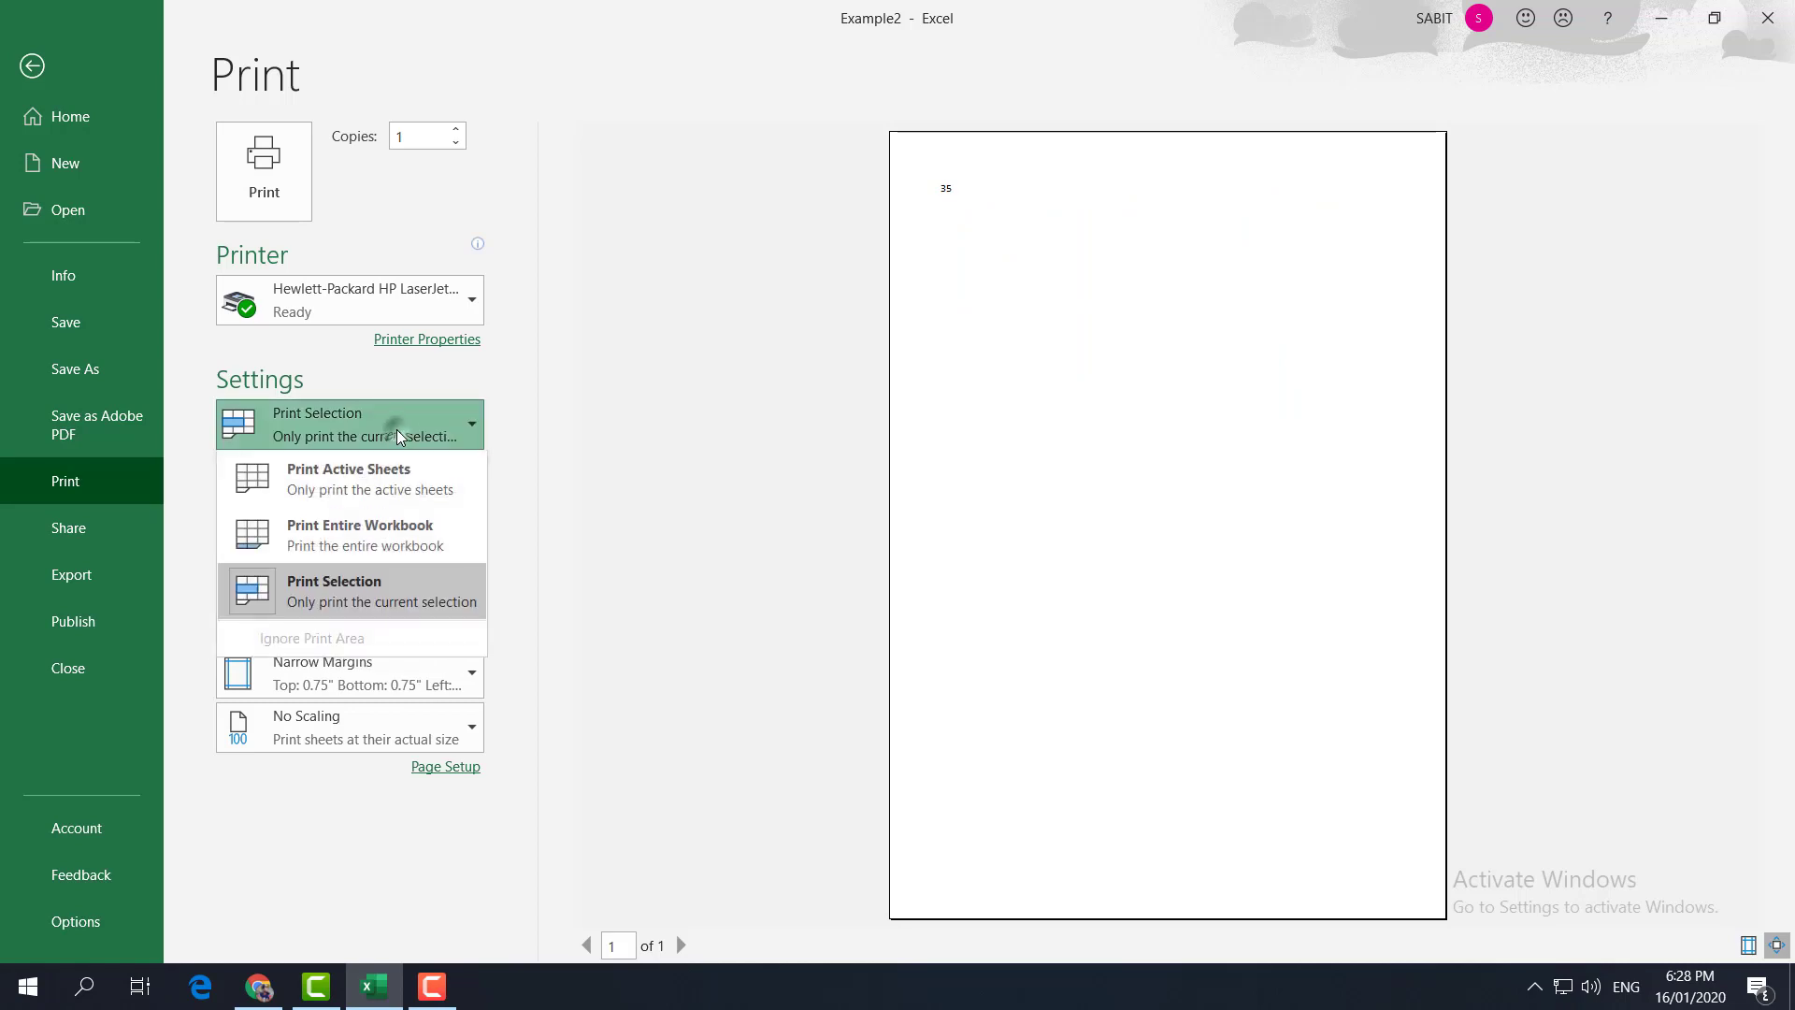
click(356, 493)
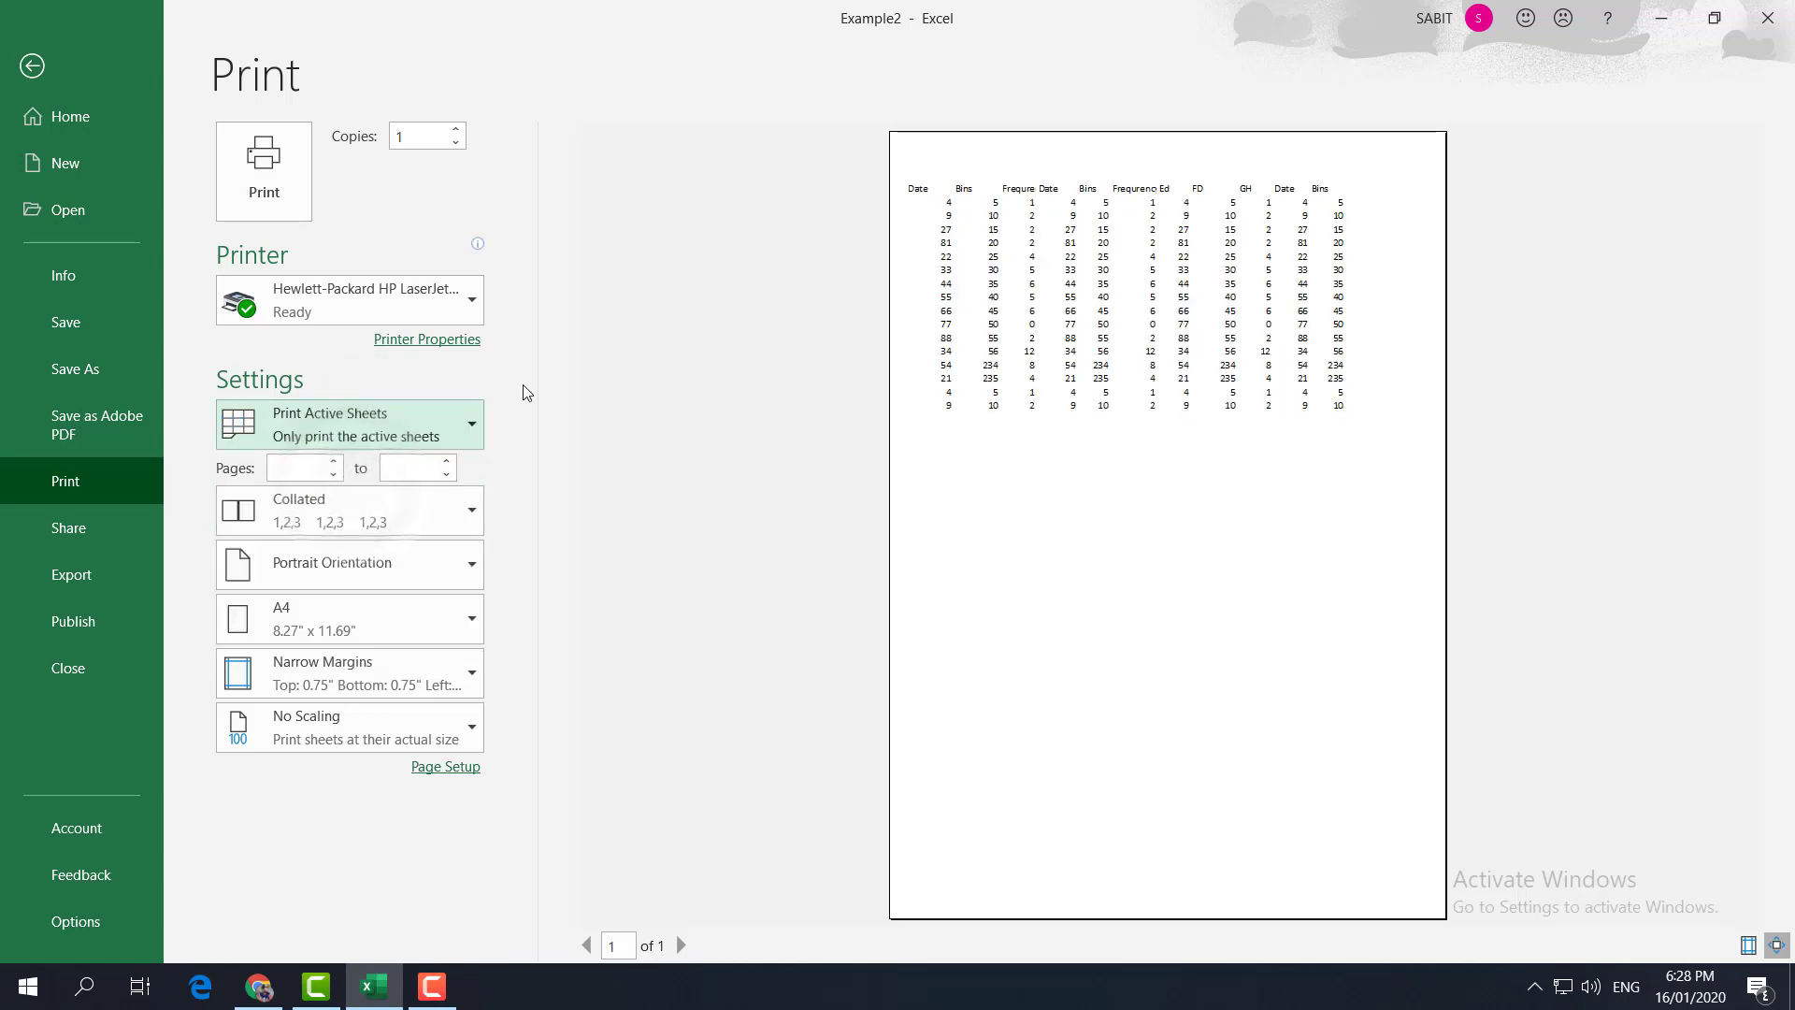
click(32, 66)
click(358, 413)
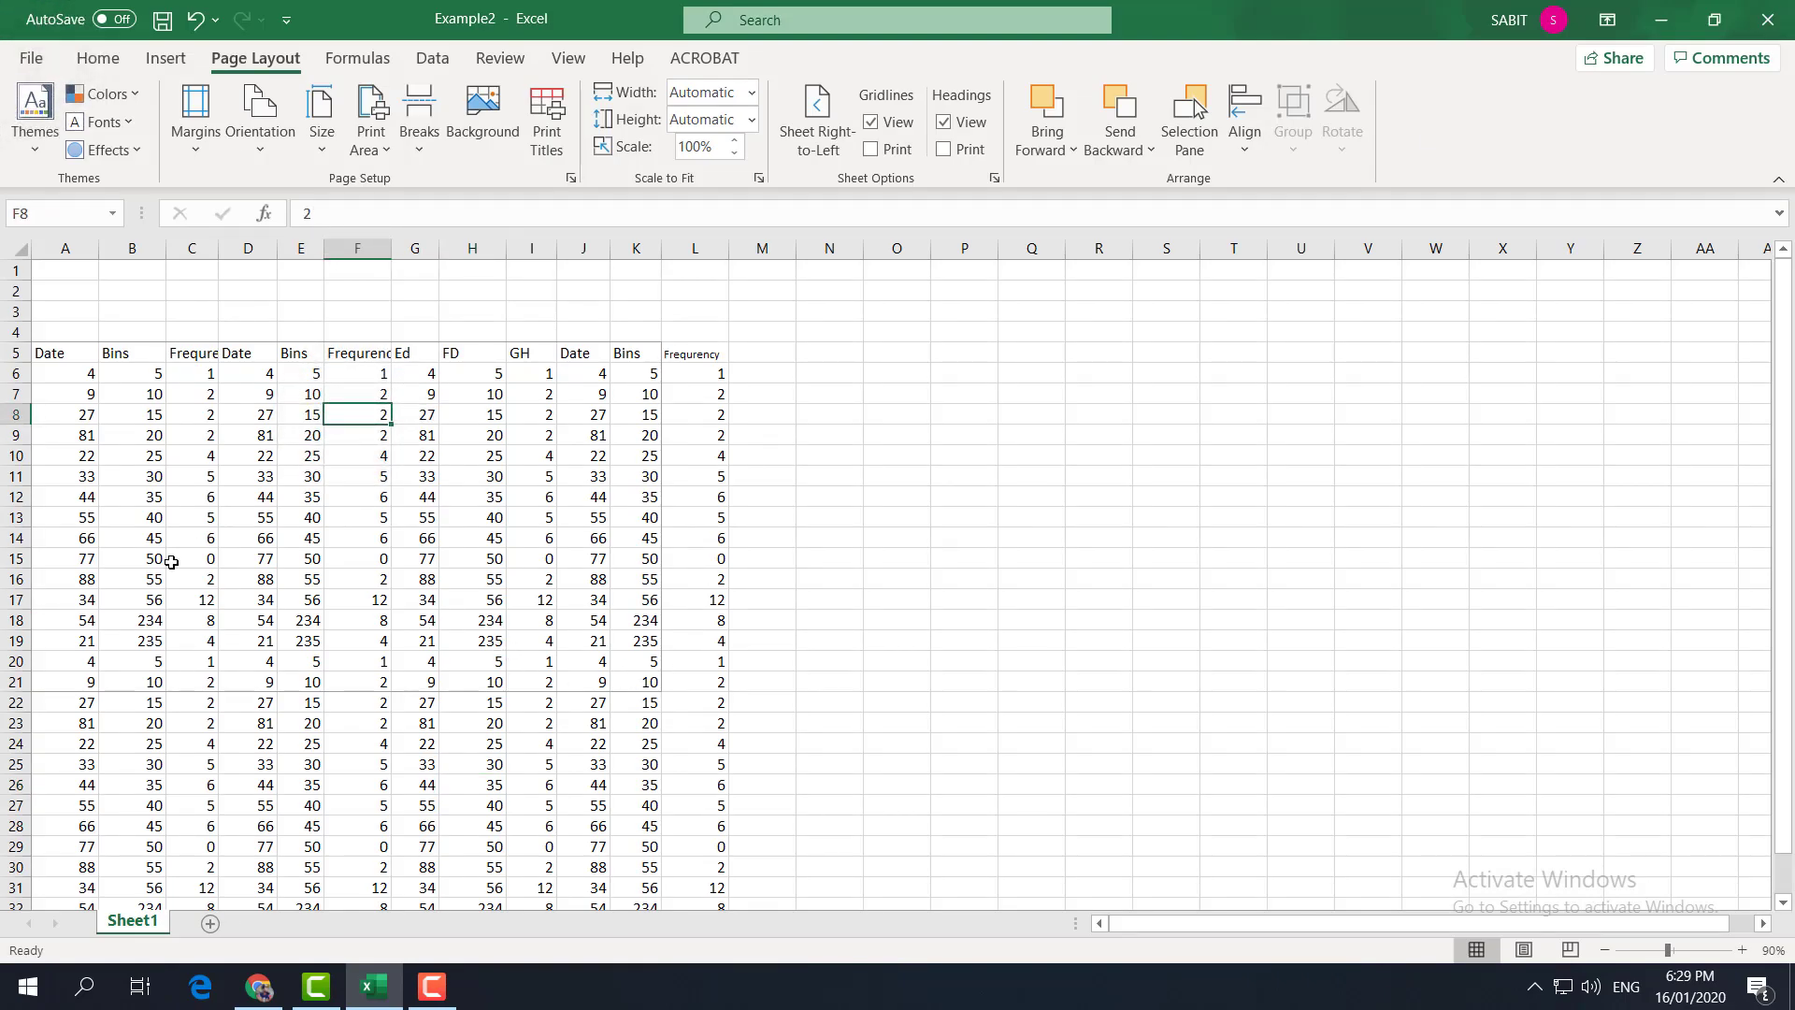
Step: Check the print preview with Ctrl+P, then select the range A5:K21 on Sheet1
key(ctrl+p)
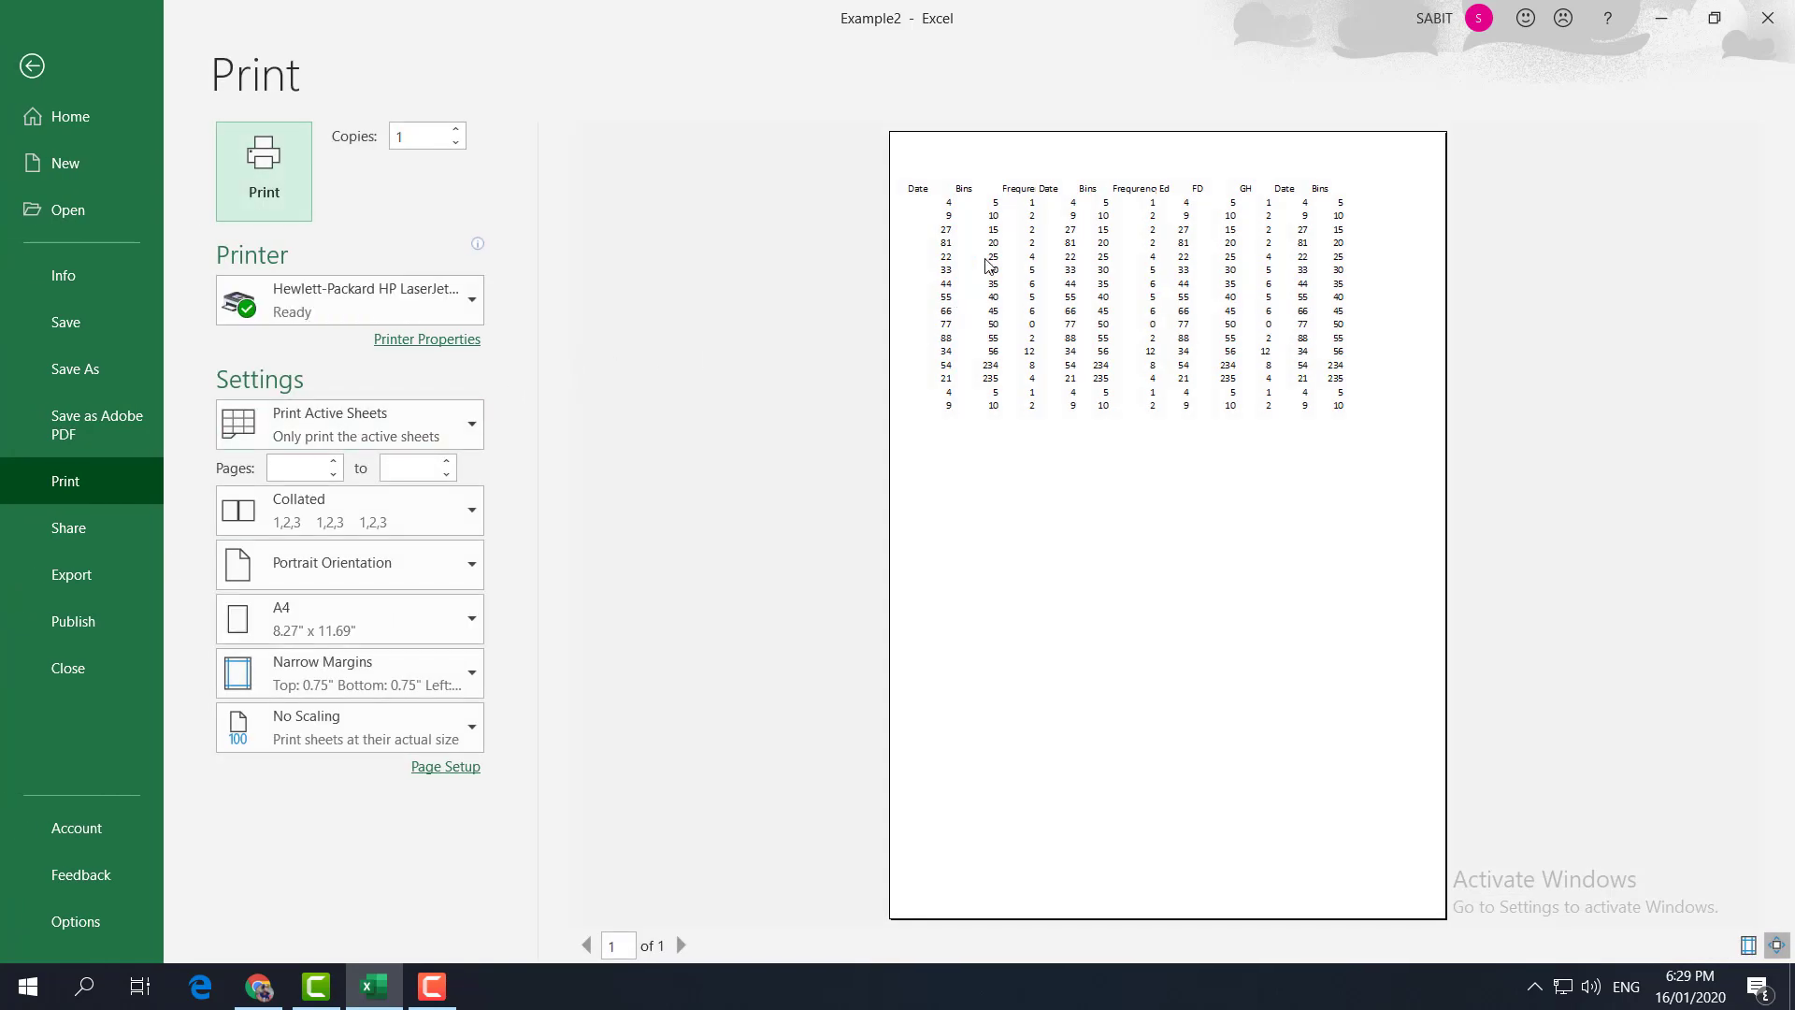
key(Escape)
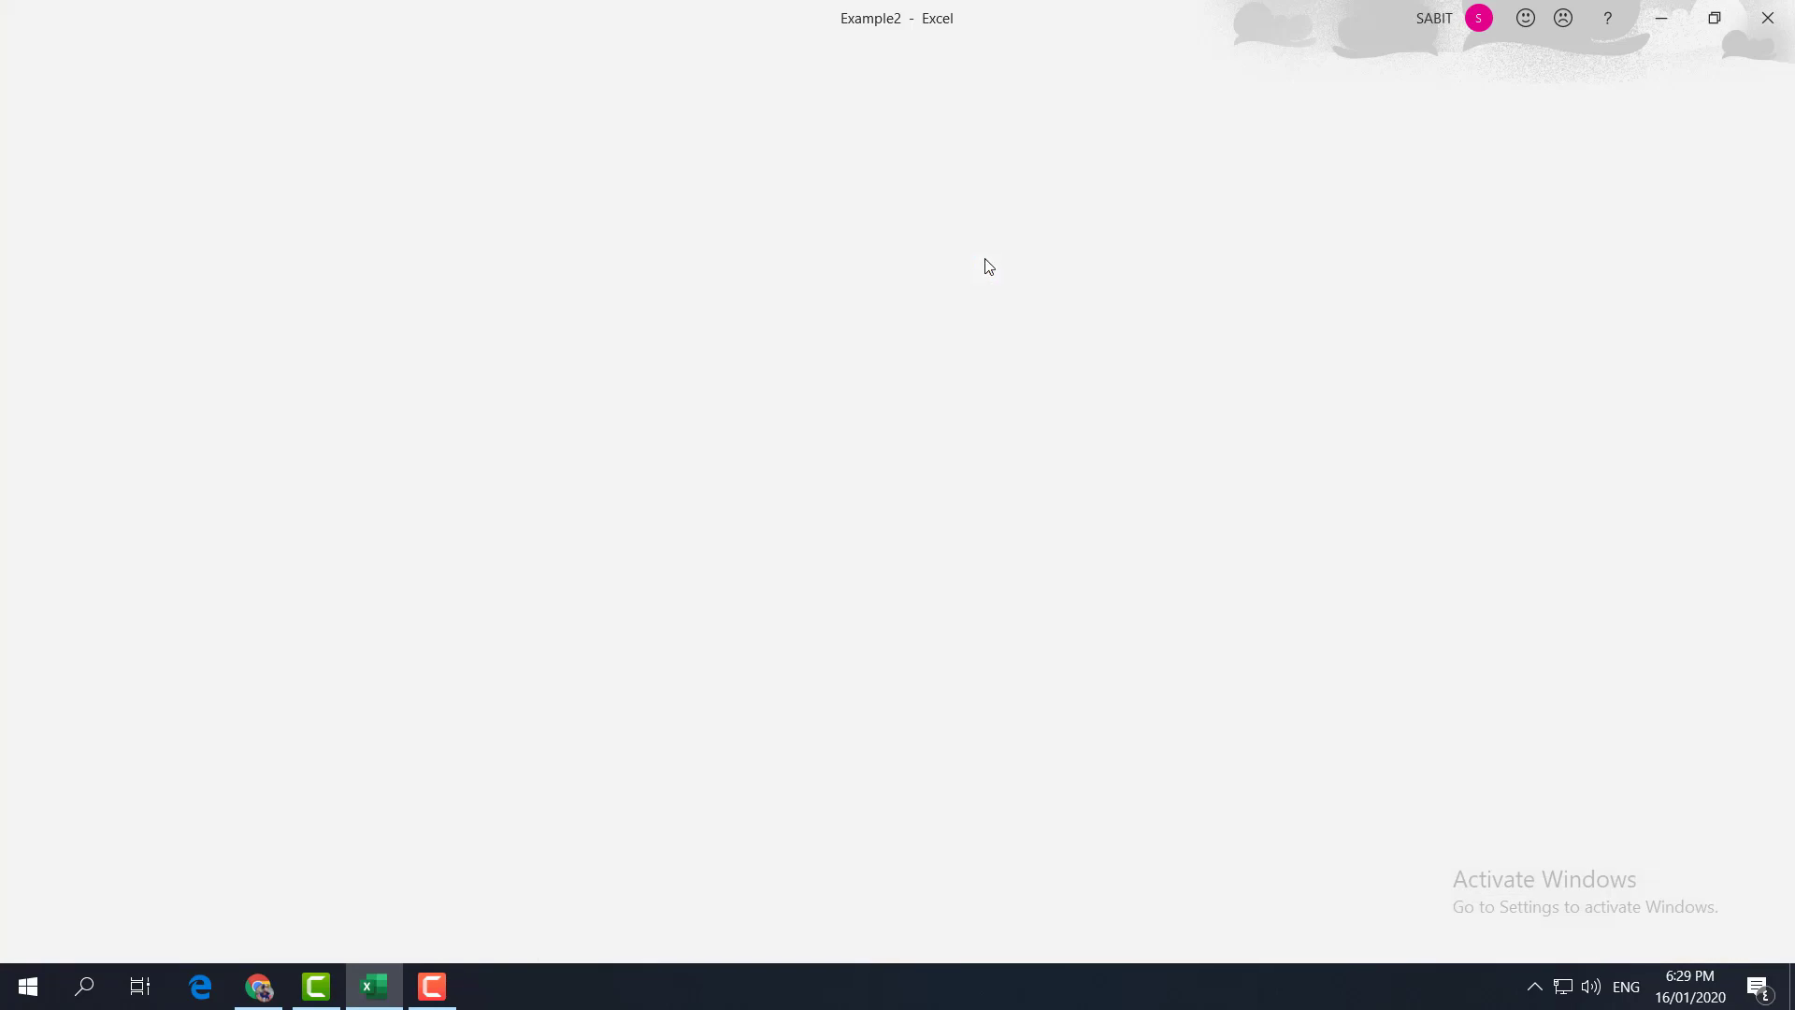
drag(100, 708, 697, 869)
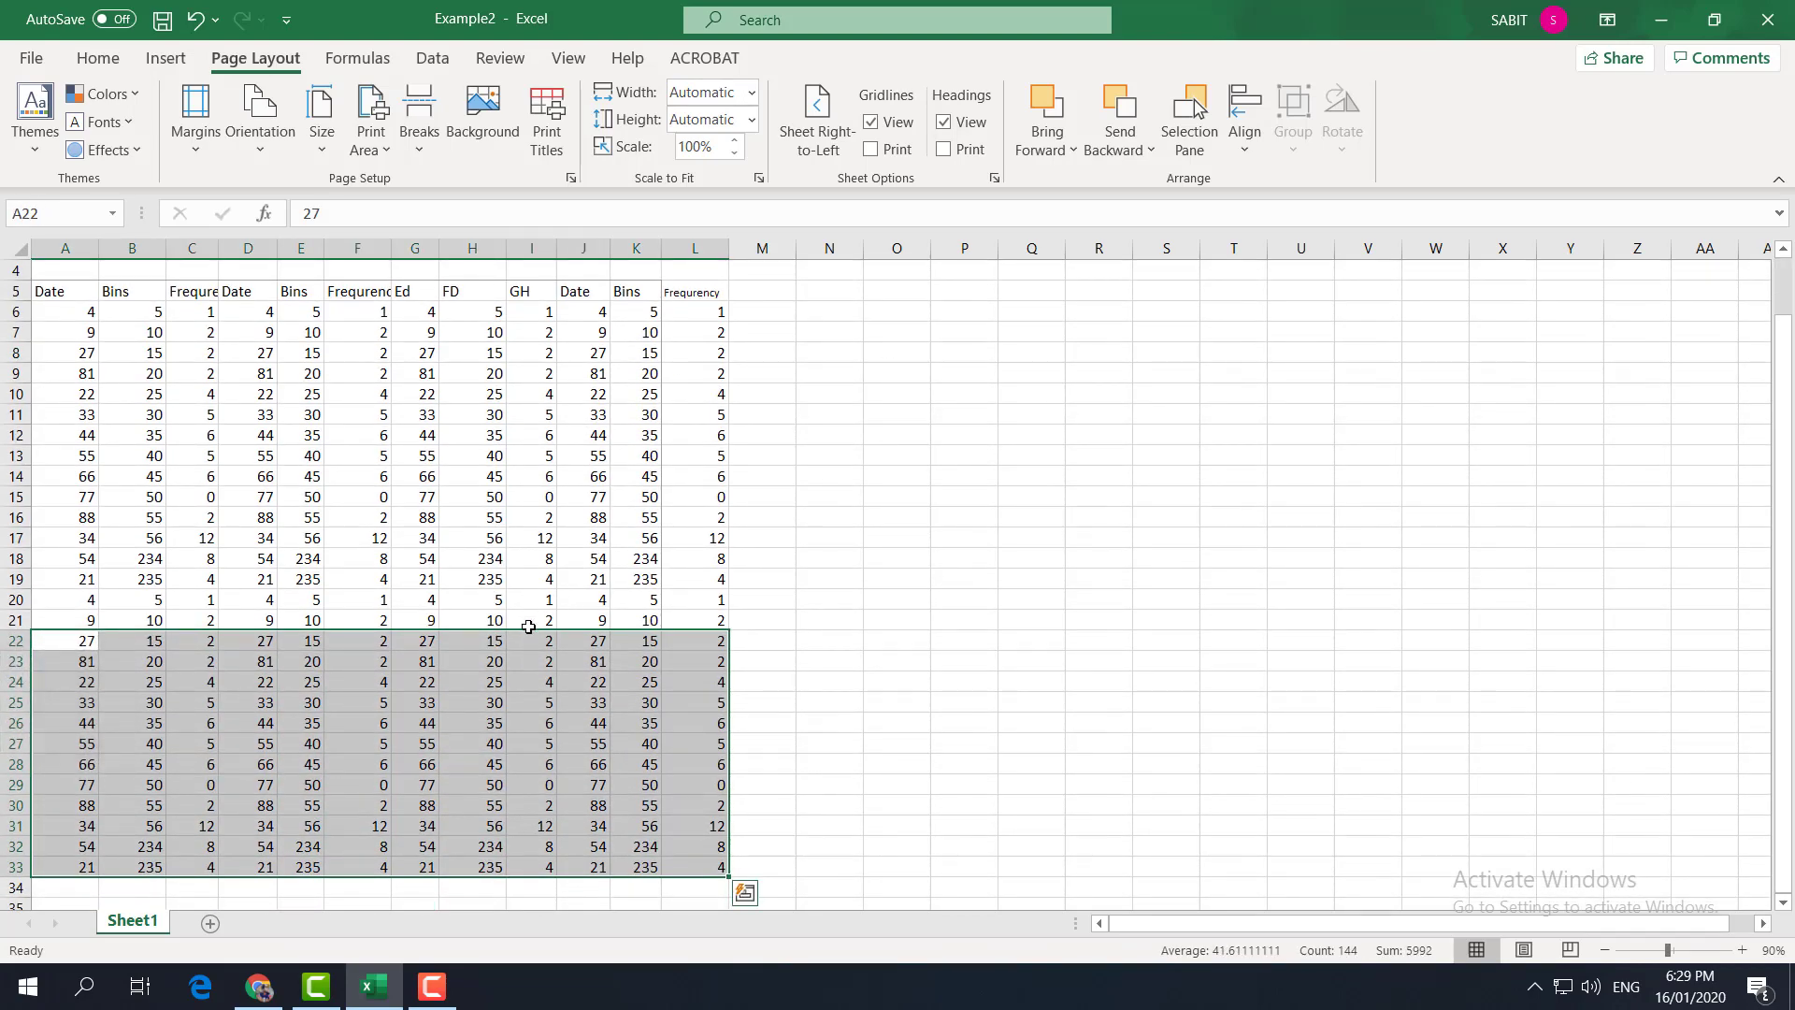
scroll(531, 625, up, 1)
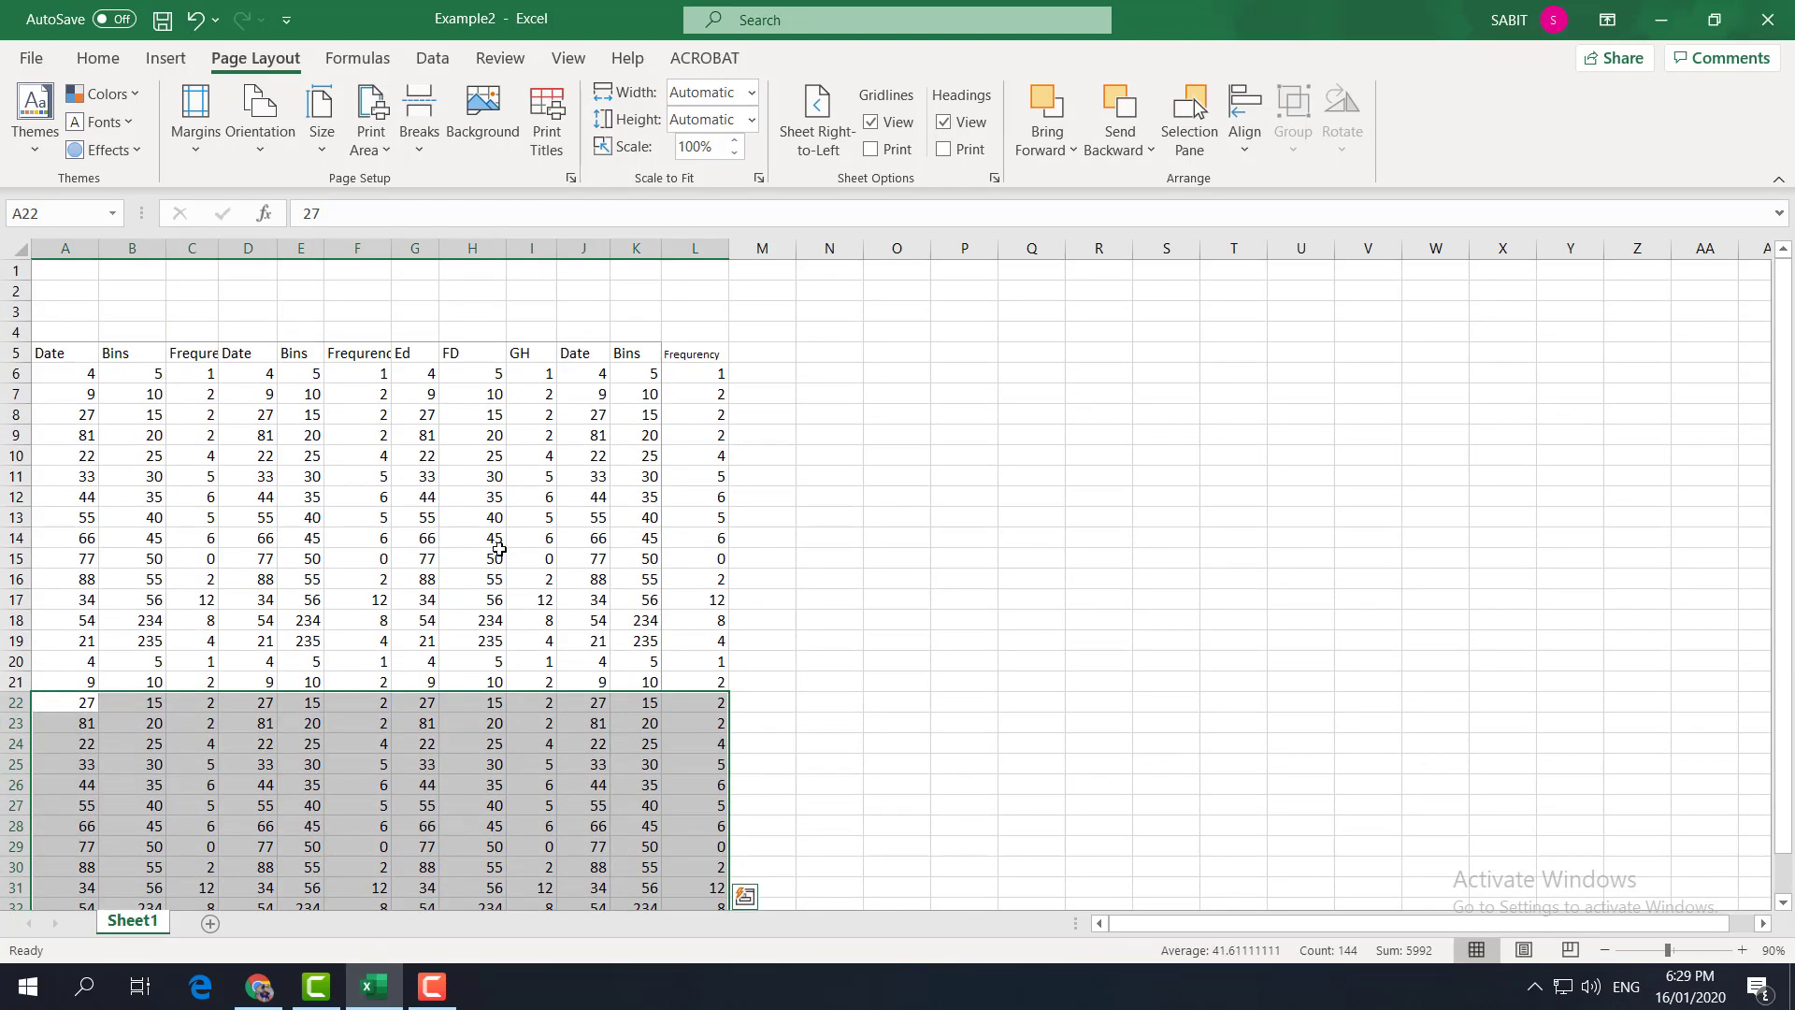
click(496, 544)
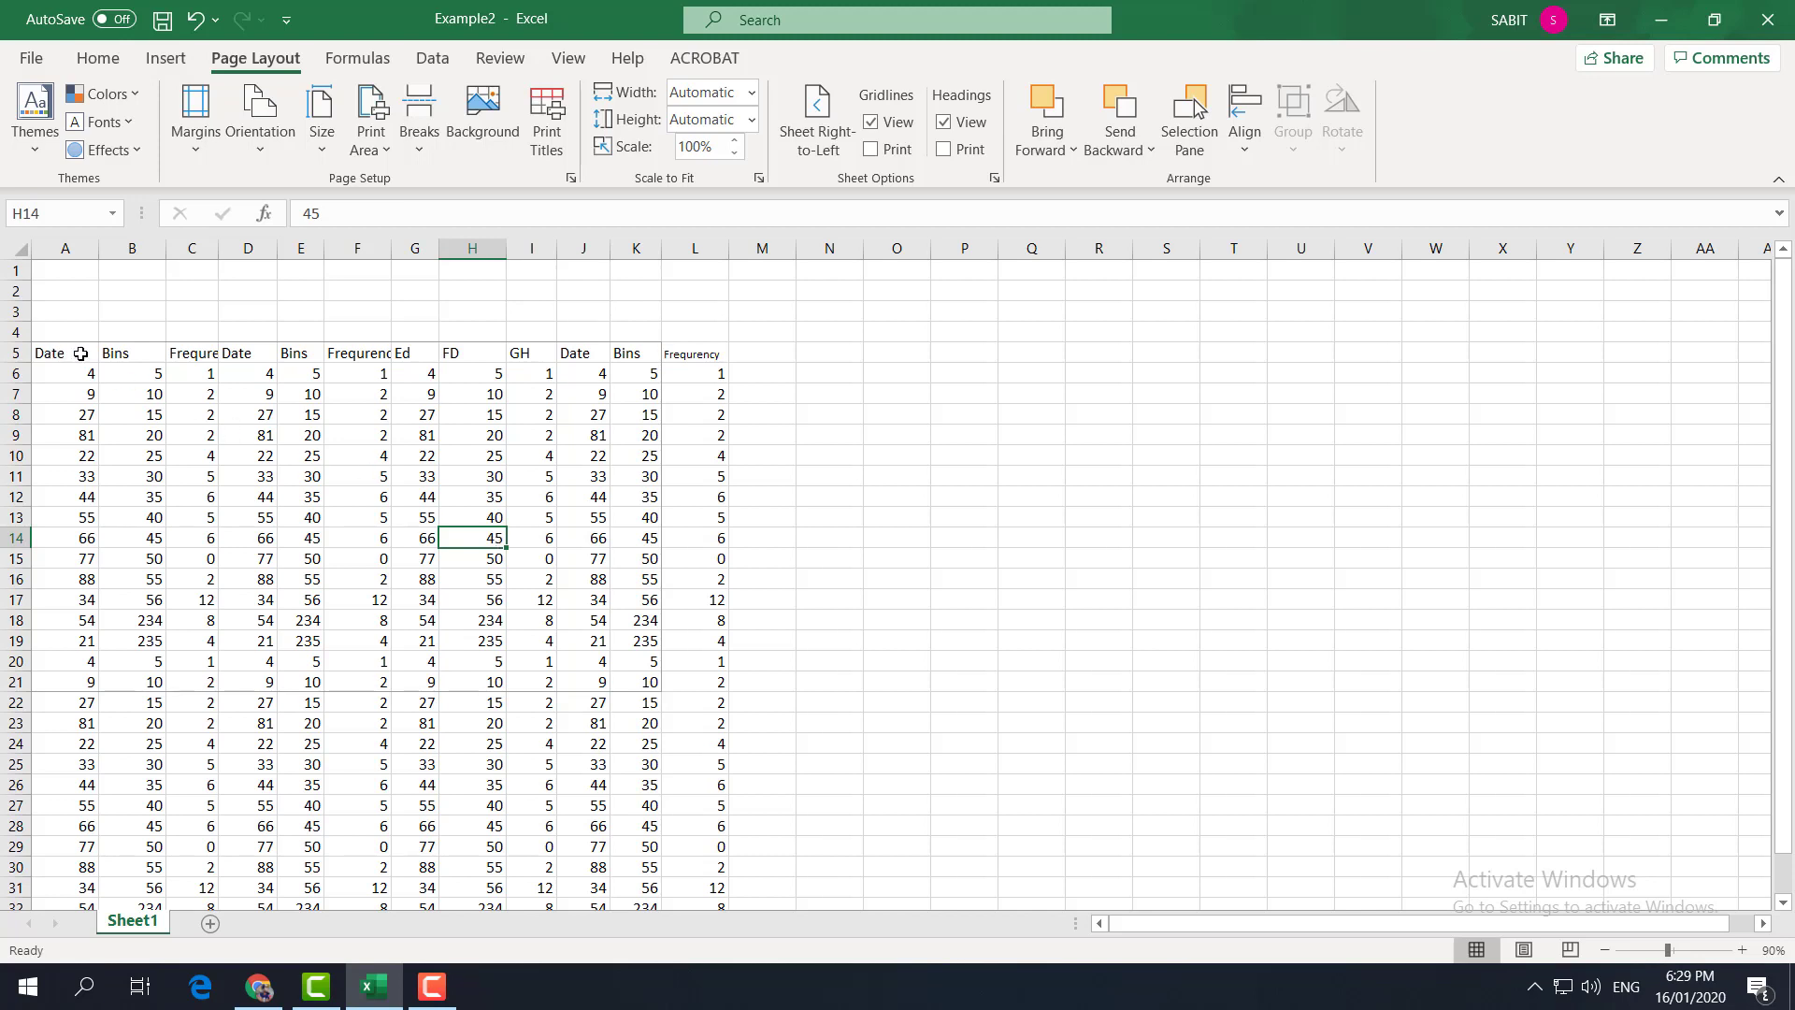
drag(82, 354, 632, 675)
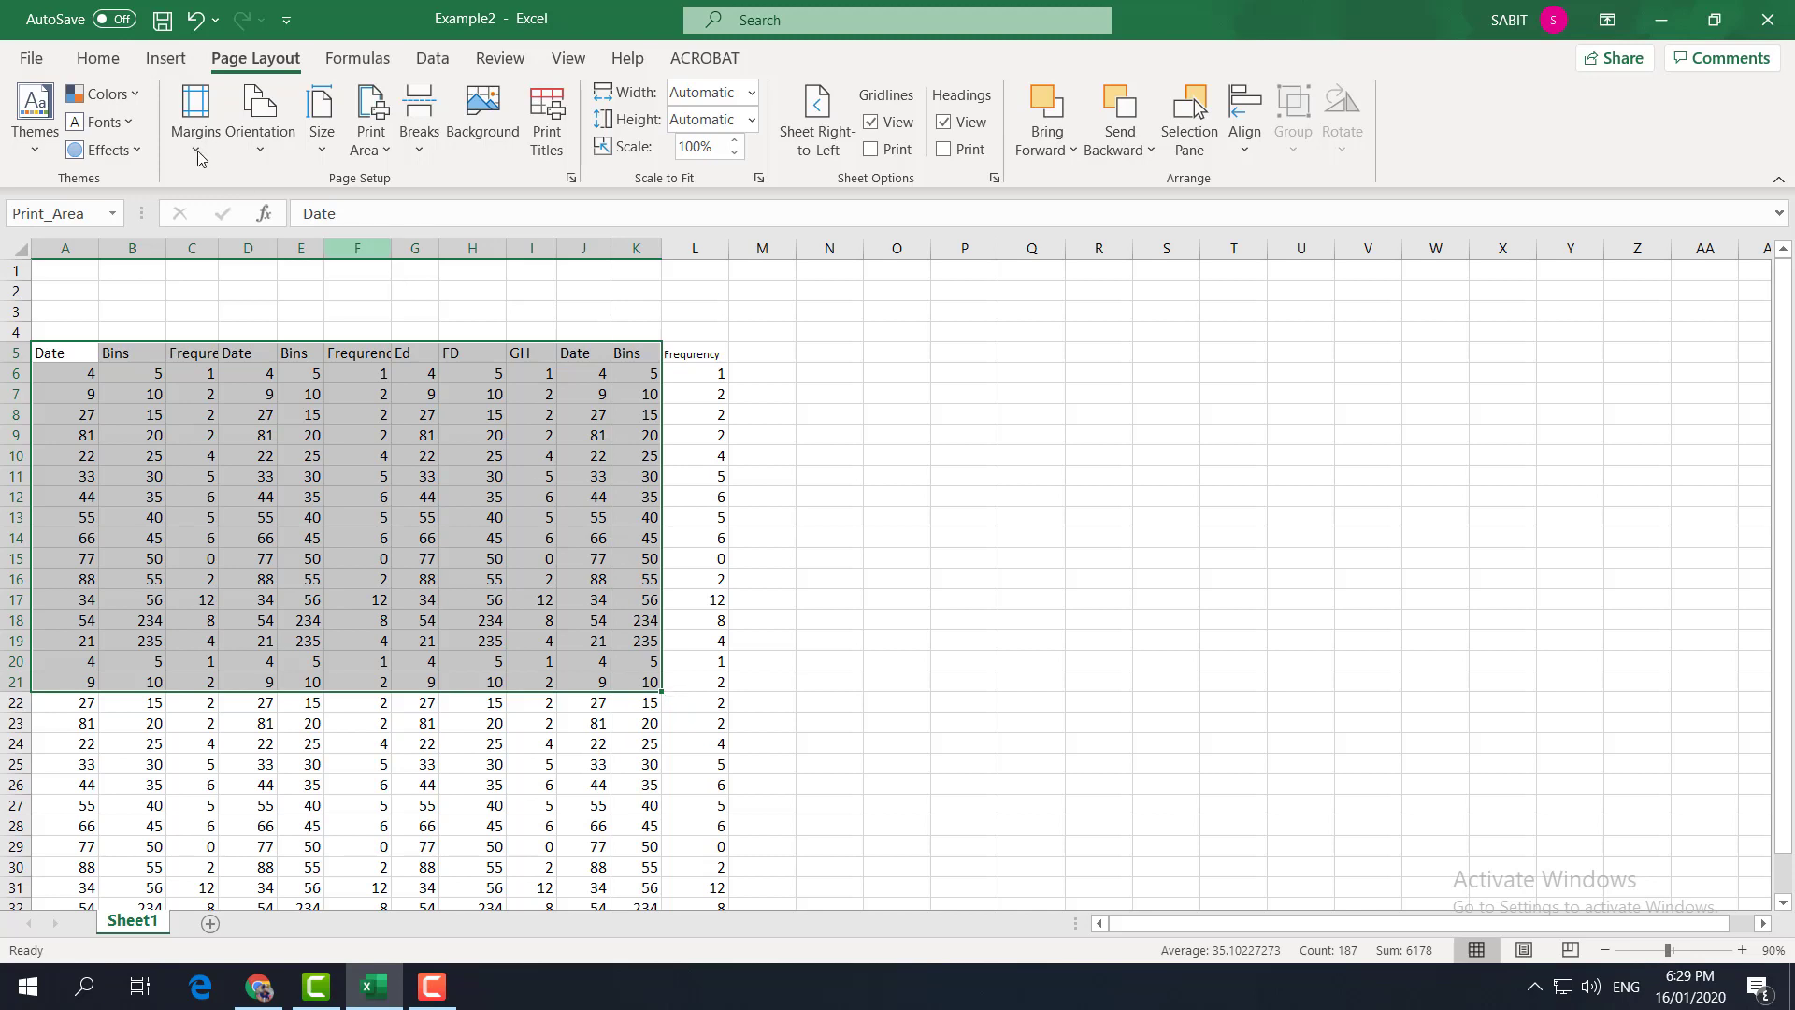
Step: Remove the A5:K21 Print_Area with Clear Print Area and deselect by picking cell F5
click(387, 153)
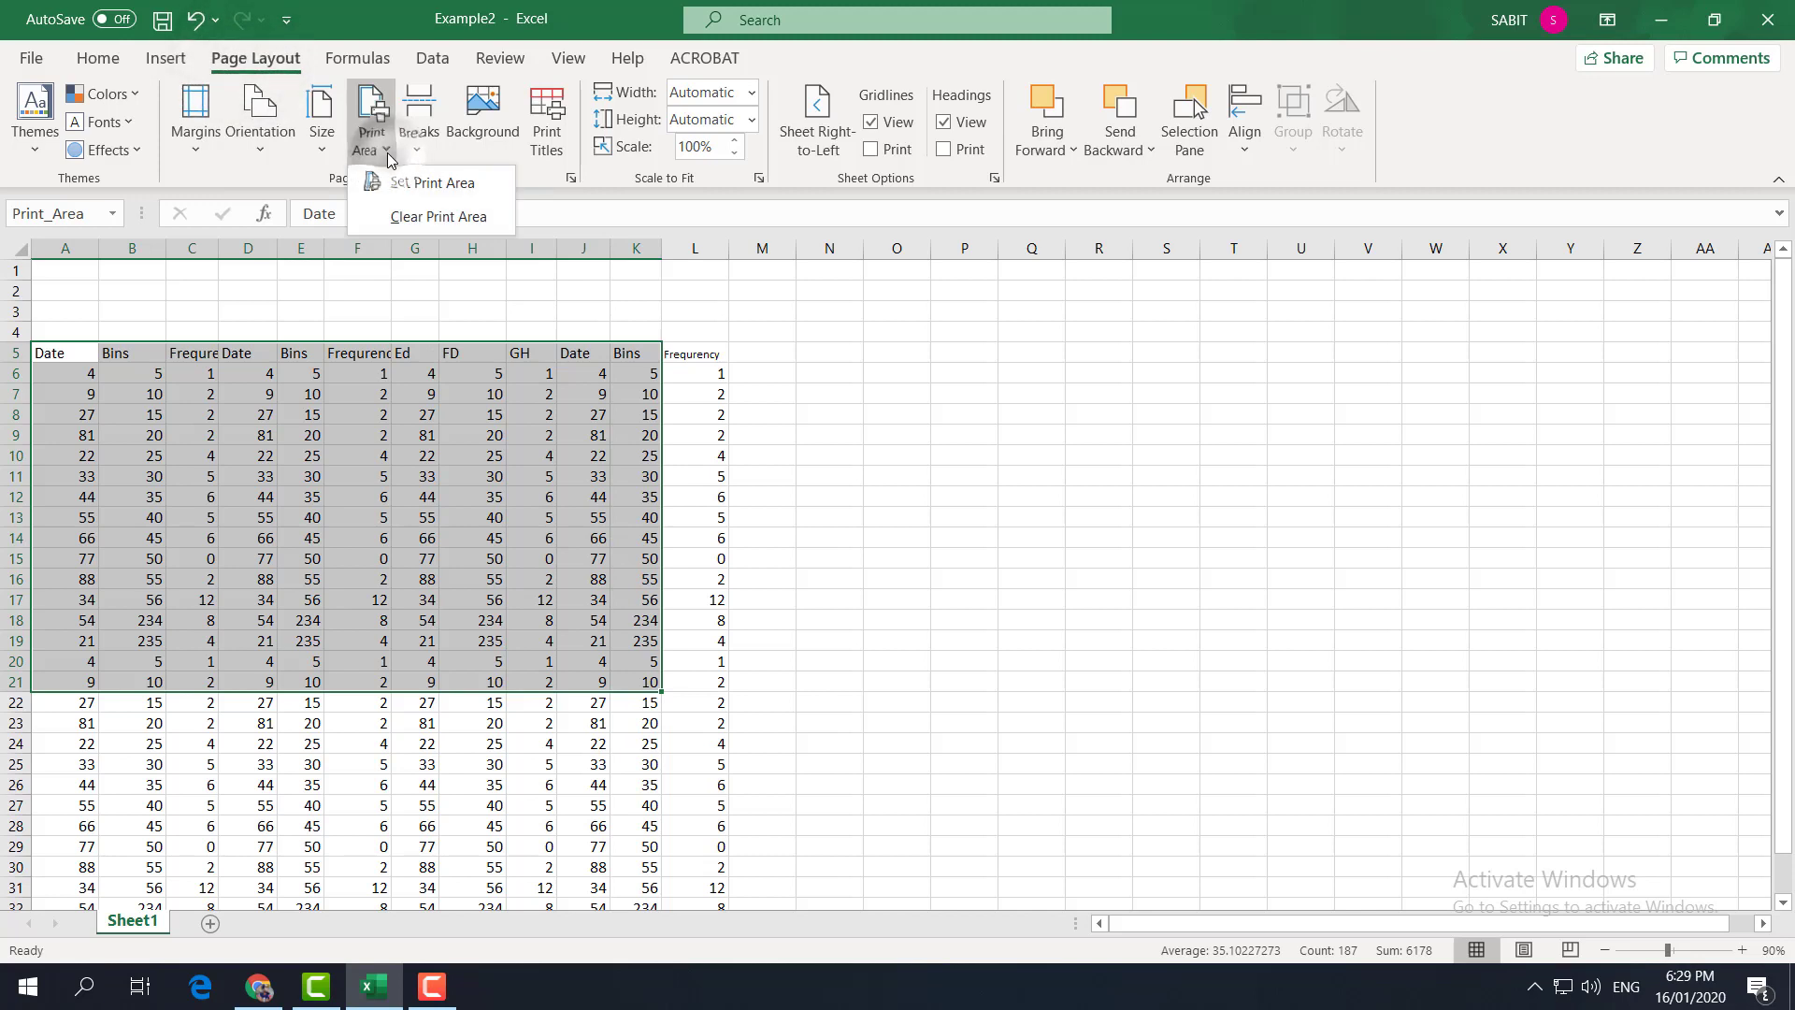
click(440, 217)
click(327, 352)
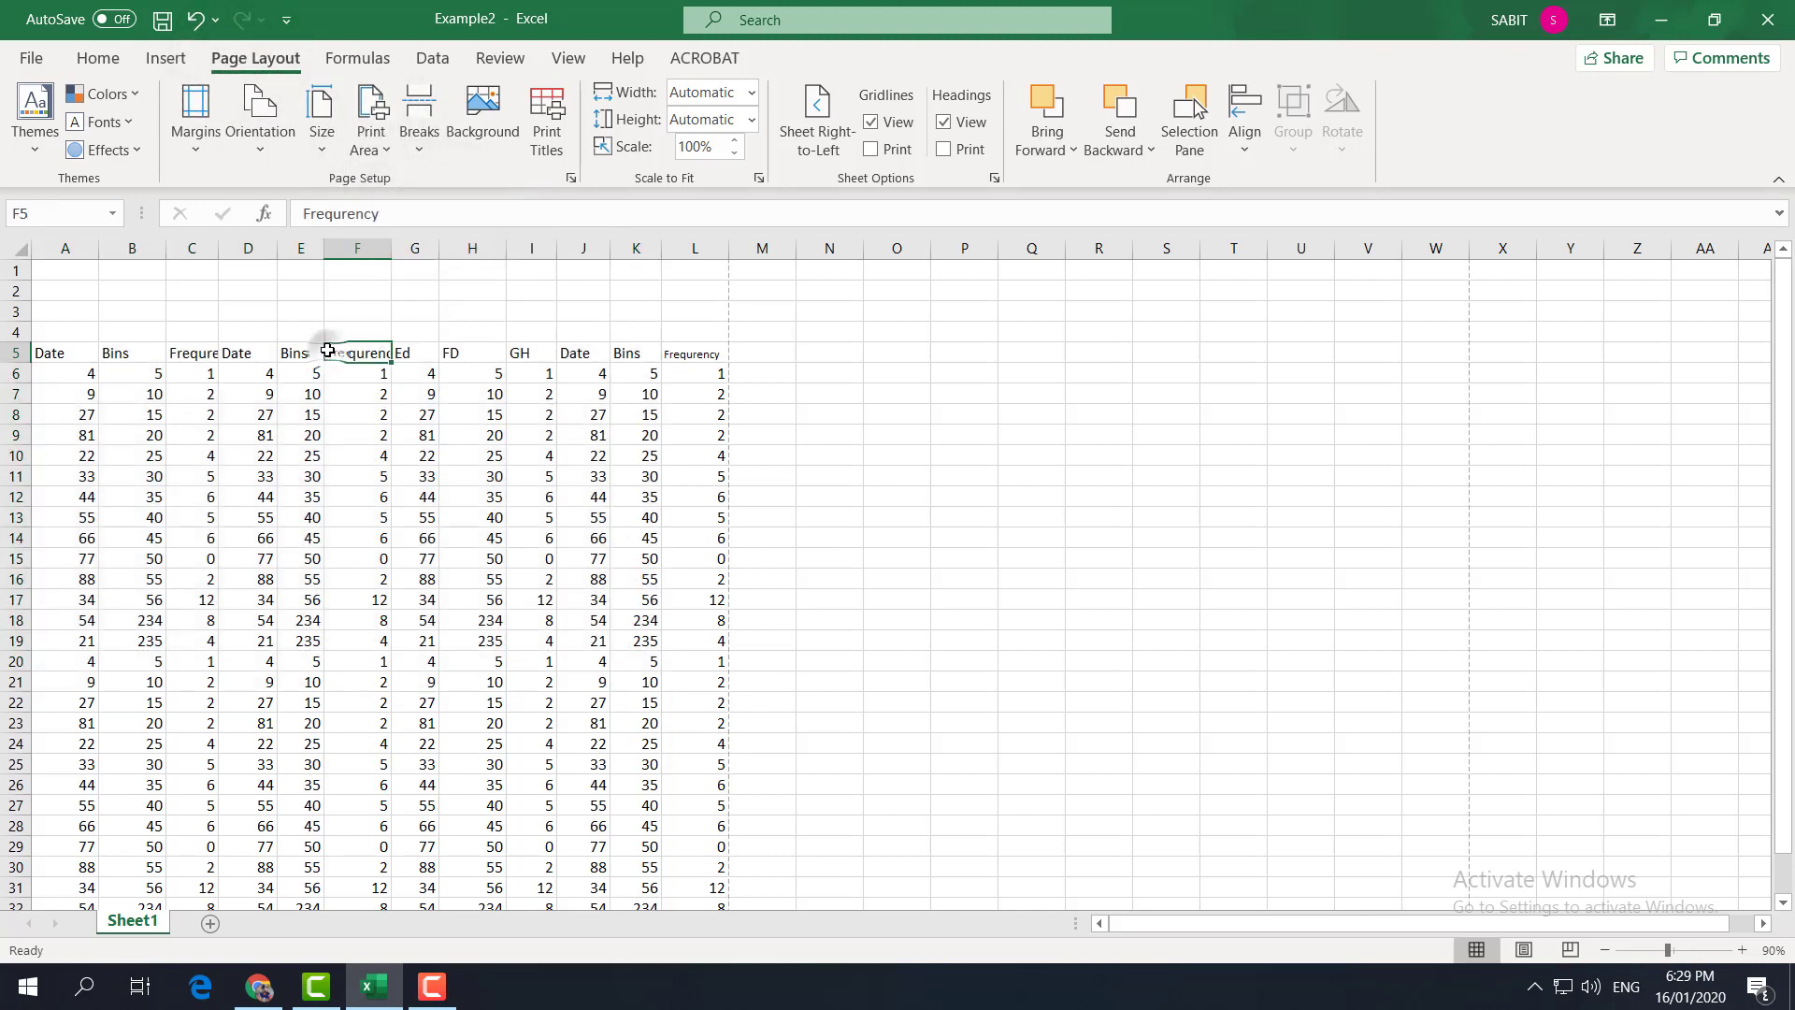